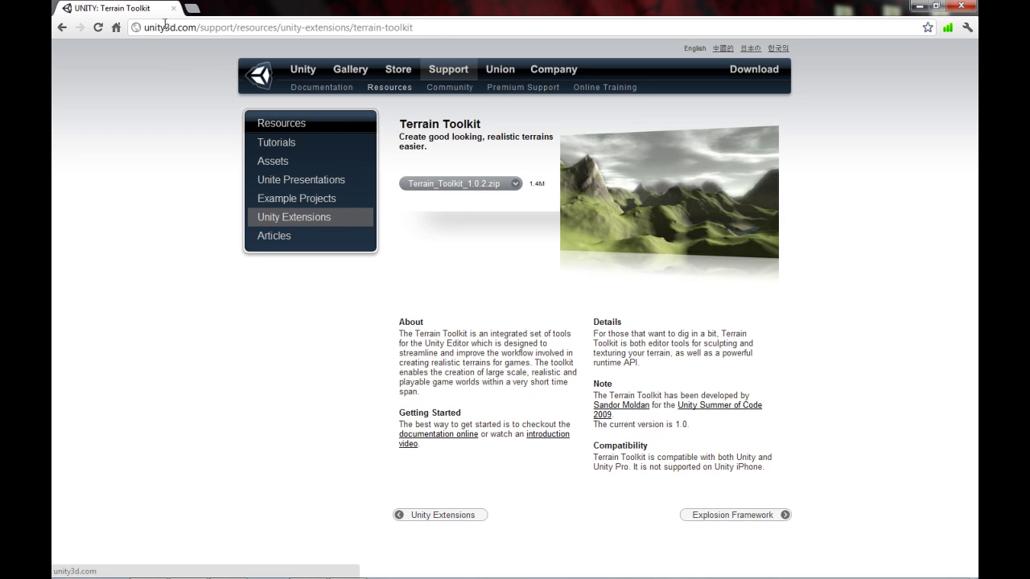
Open the Resources page in a new tab, scroll through it, then close it.
middle_click(391, 88)
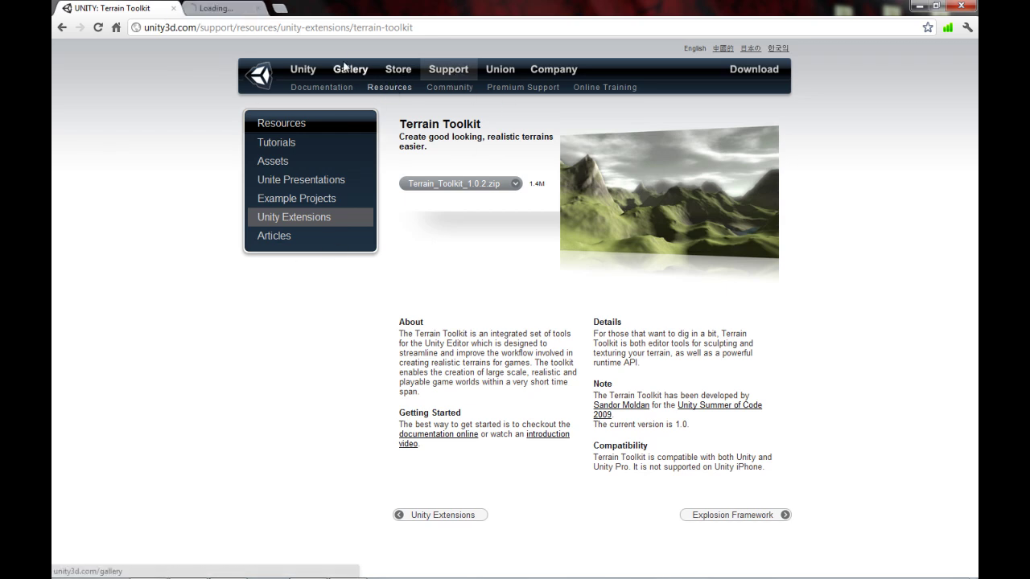
click(238, 8)
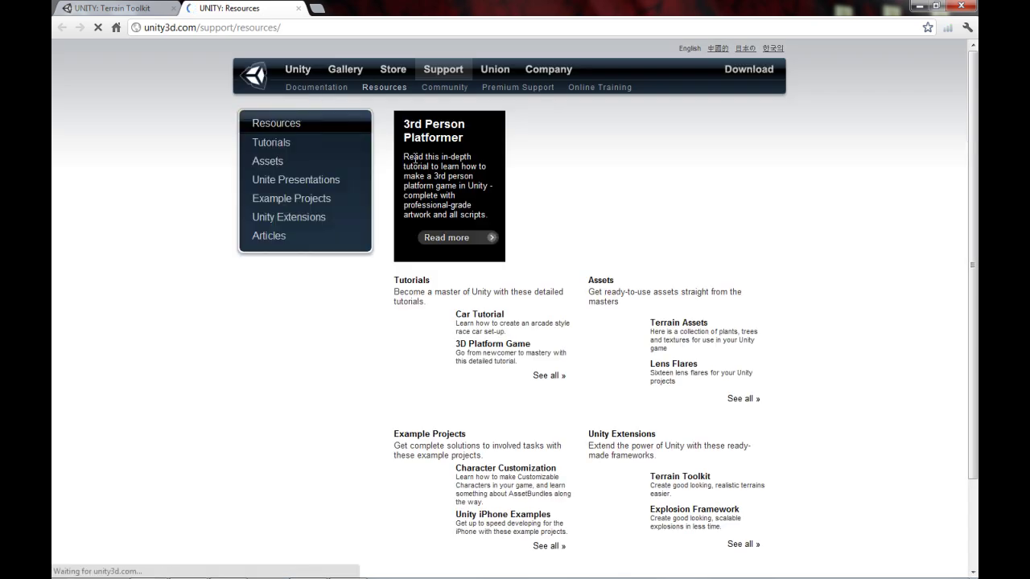
scroll(414, 161, down, 3)
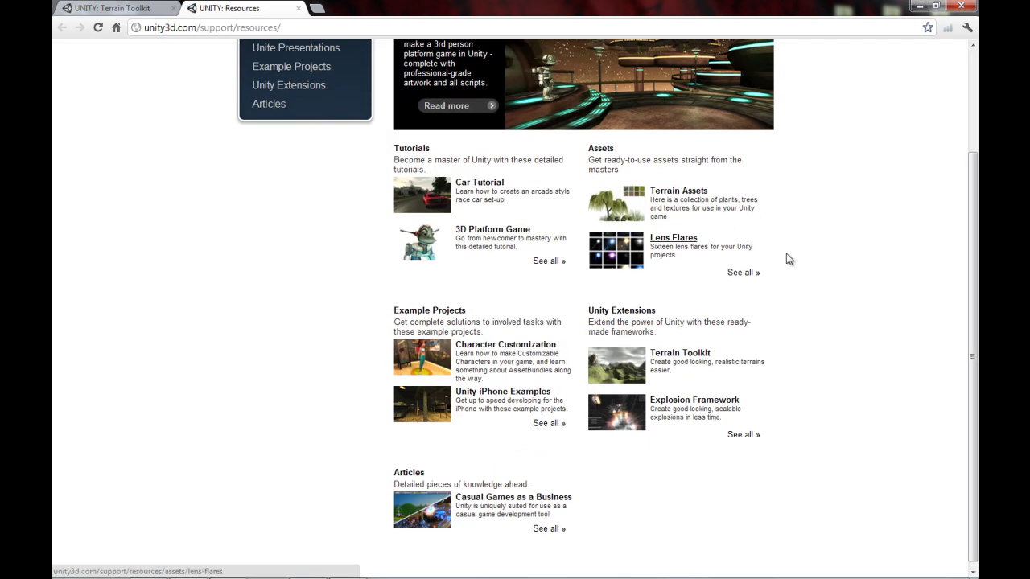
click(299, 9)
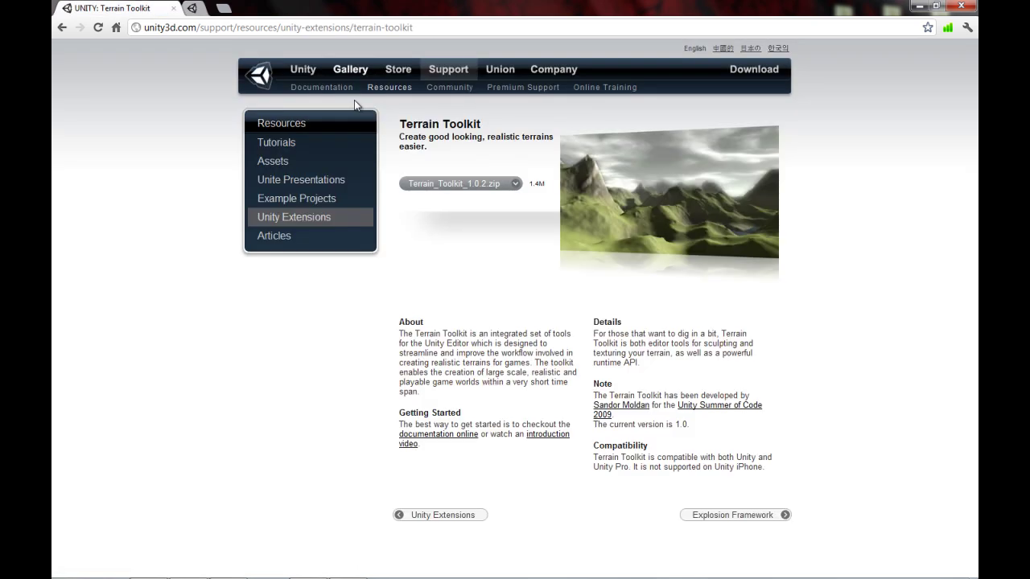
Minimize Chrome and place the TerrainToolkit package icon beside FigStar.obj on the desktop.
click(919, 7)
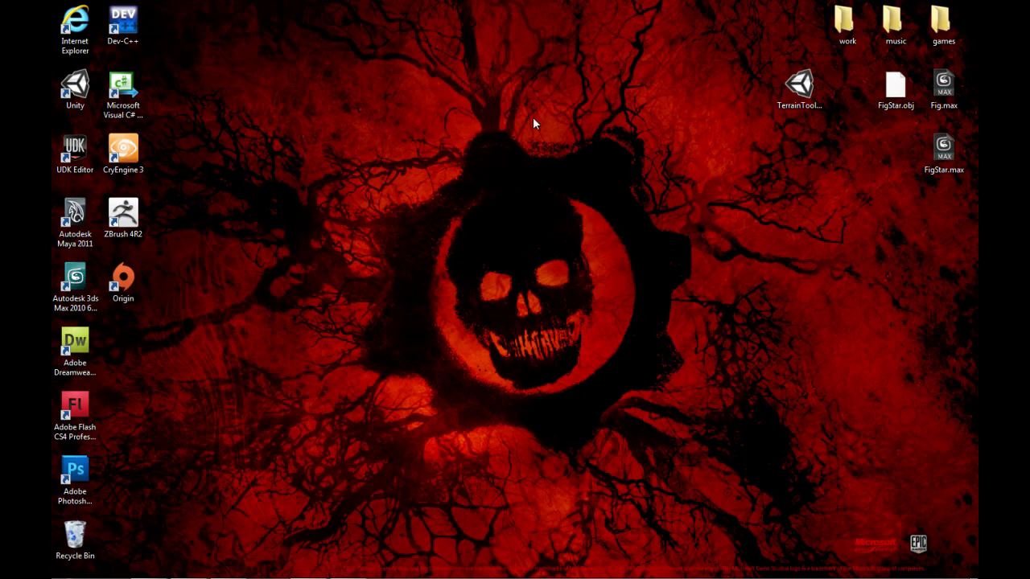
drag(799, 85, 445, 69)
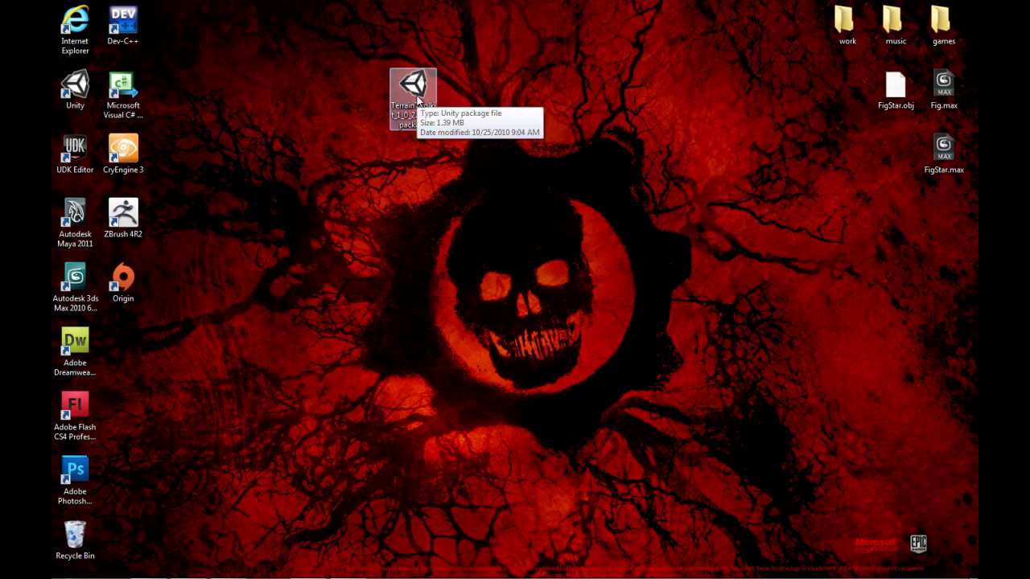
drag(417, 95, 851, 98)
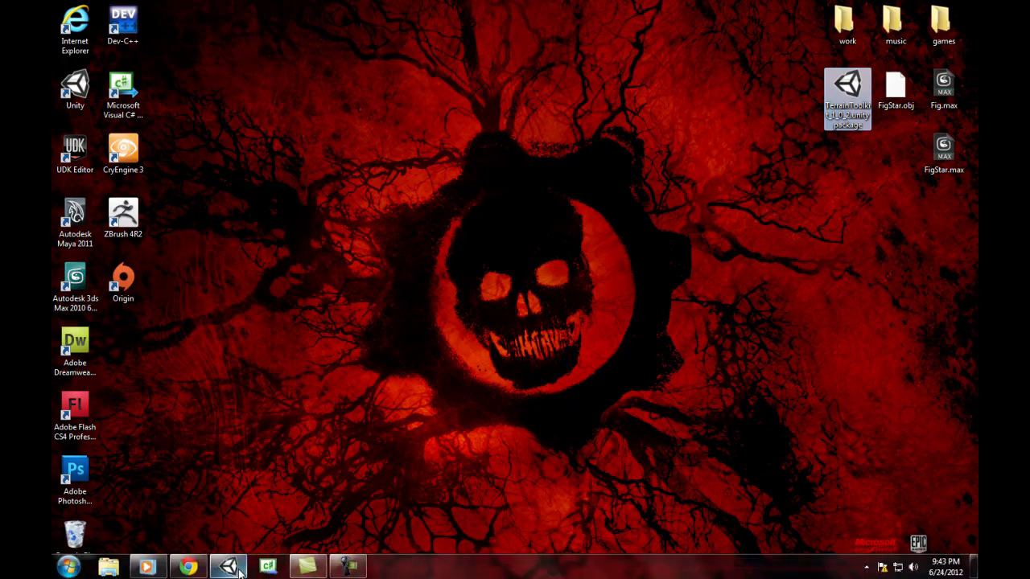
Restore the Unity editor and dismiss the Save Scene dialog without saving.
click(227, 566)
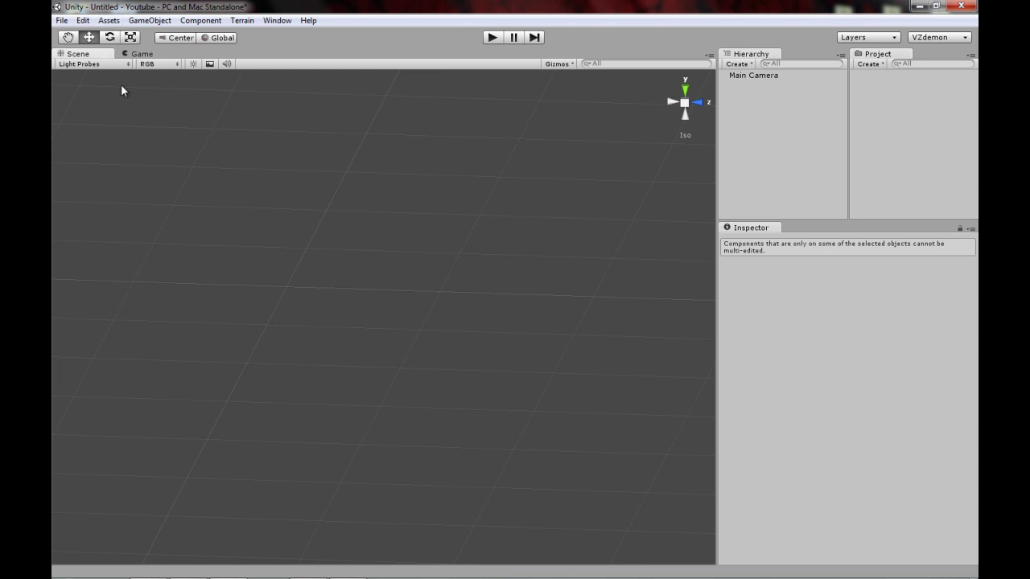
key(ctrl+s)
click(510, 35)
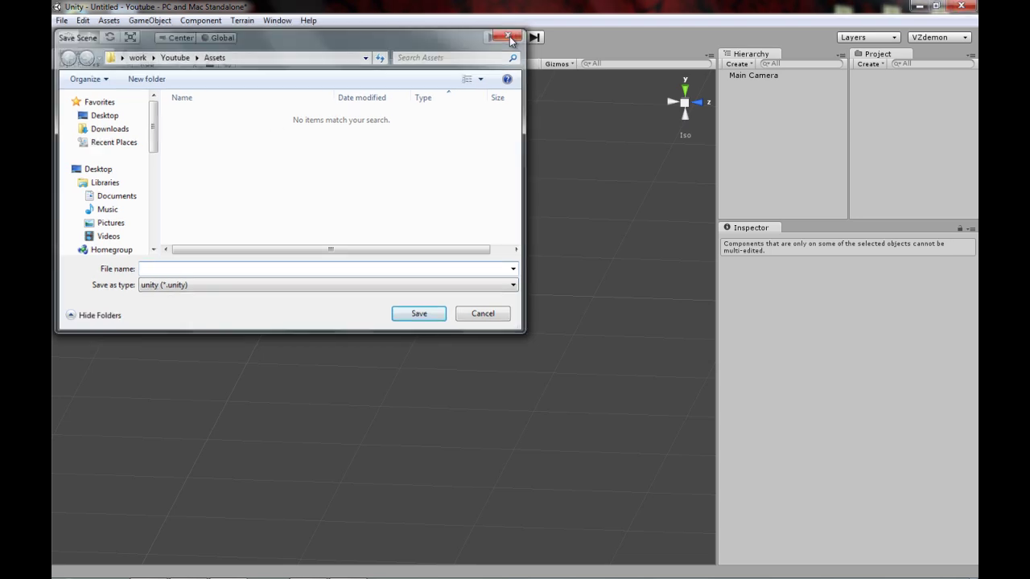
Import all items of TerrainToolkit_1_0_2.unitypackage from the Desktop as a custom package.
click(61, 20)
mouse_move(104, 22)
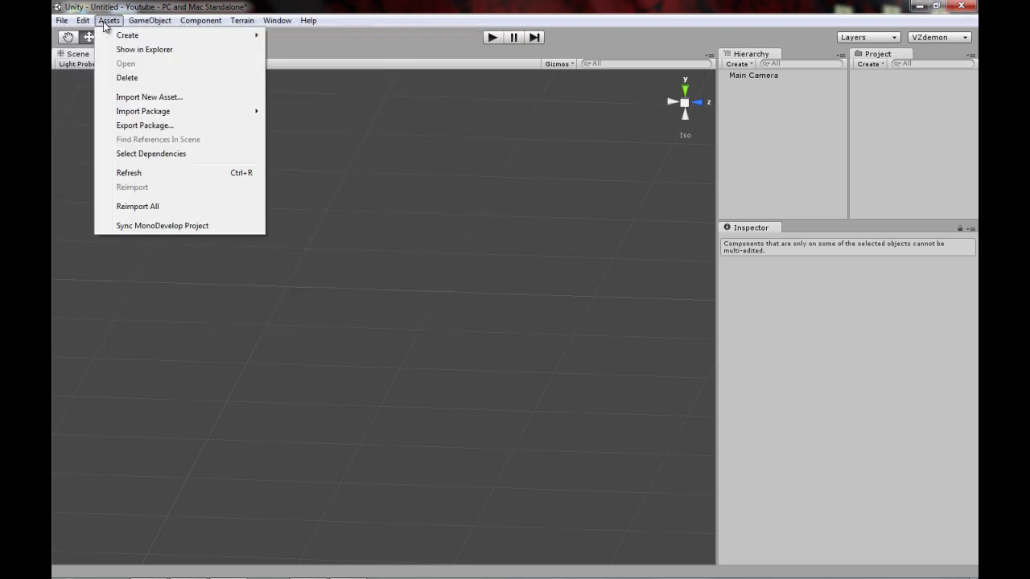
mouse_move(166, 112)
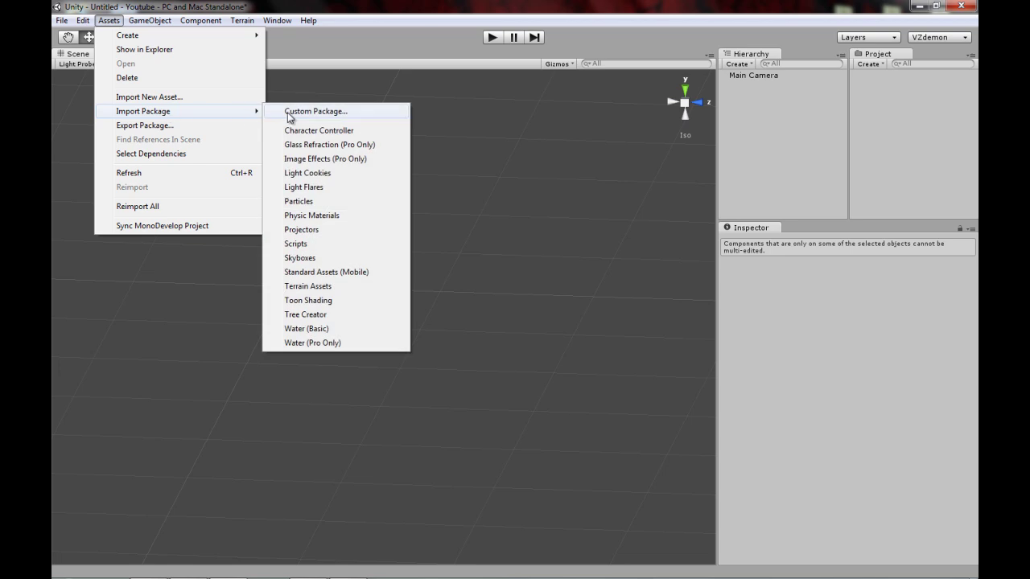
click(318, 116)
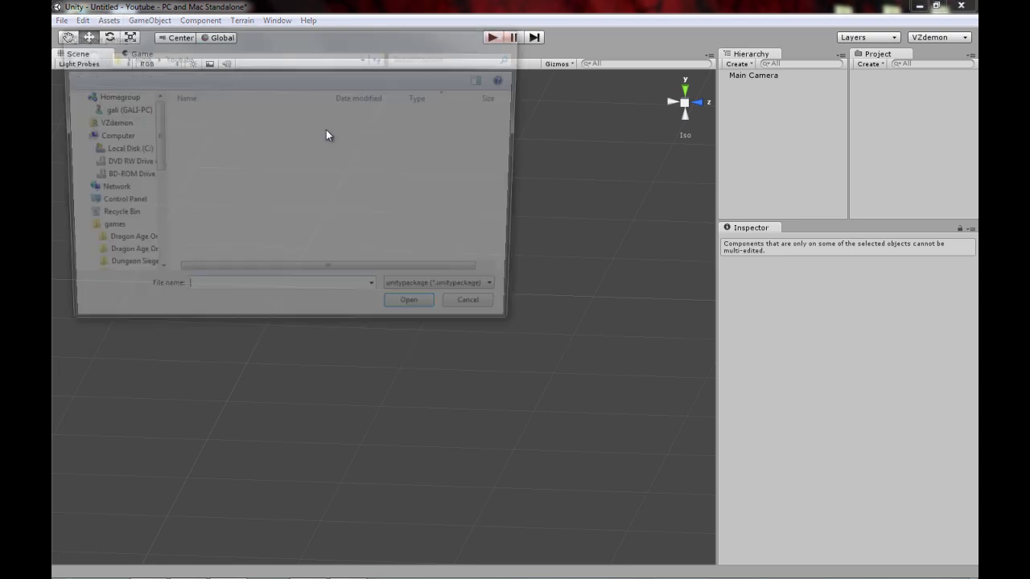
click(104, 118)
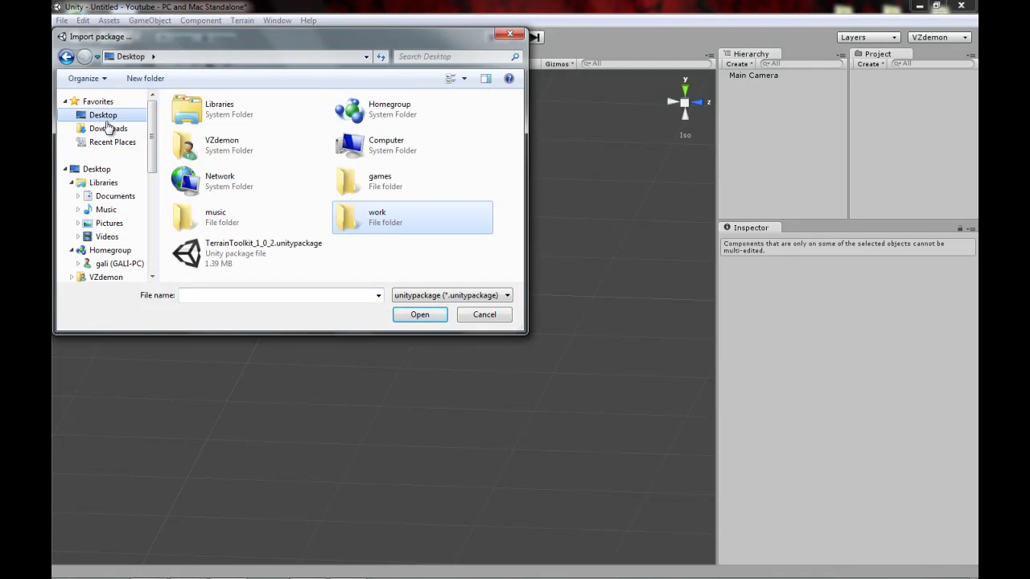
click(245, 253)
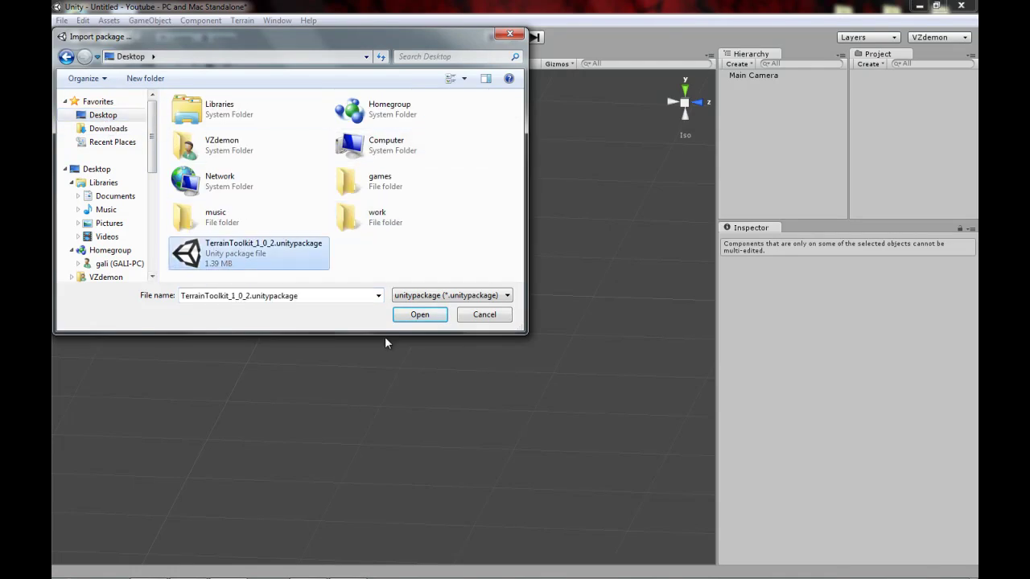
click(419, 316)
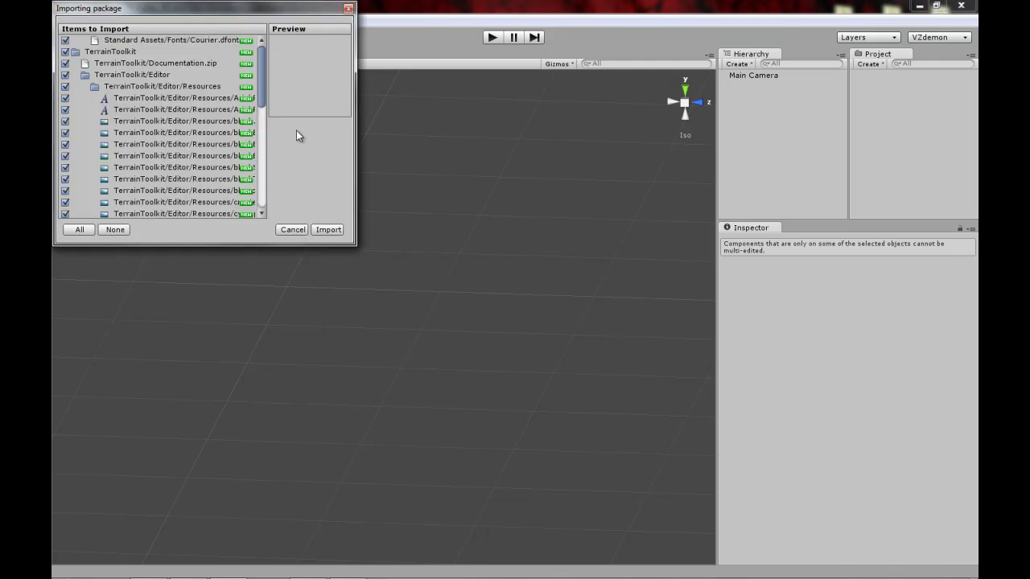
drag(261, 71, 262, 174)
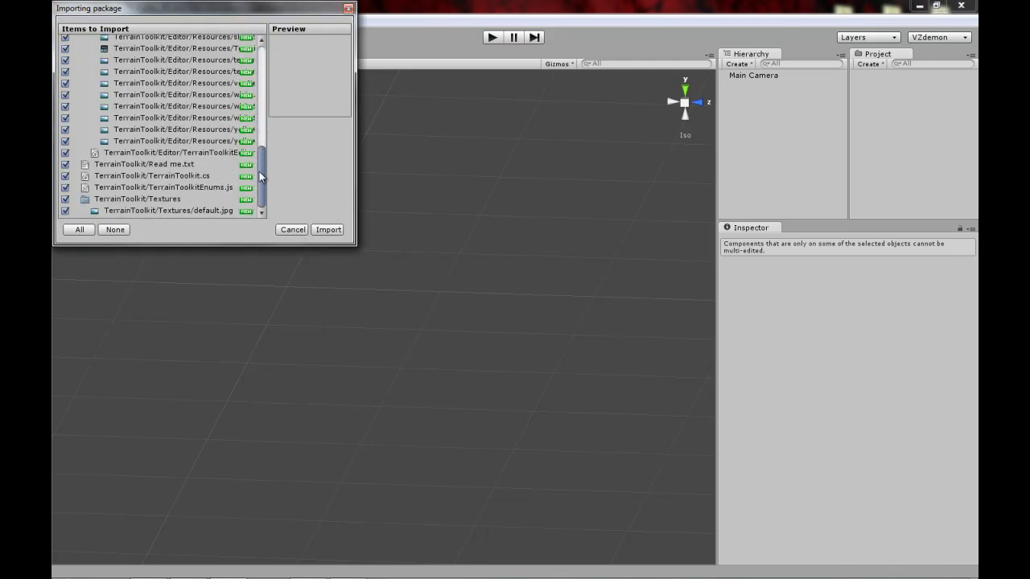
click(327, 230)
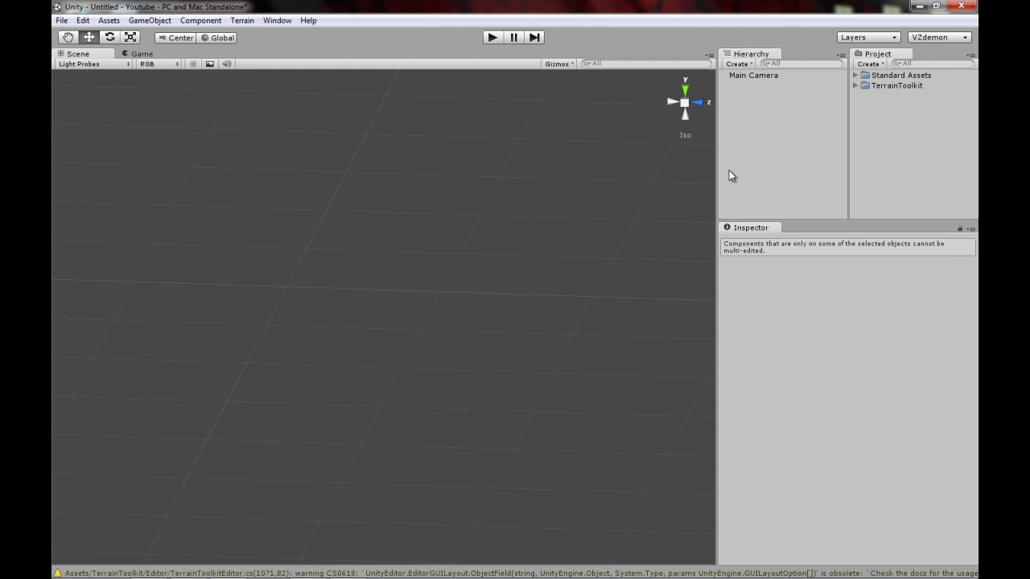
Browse the TerrainToolkit and Standard Assets folders, inspecting the Courier font's import settings.
click(855, 85)
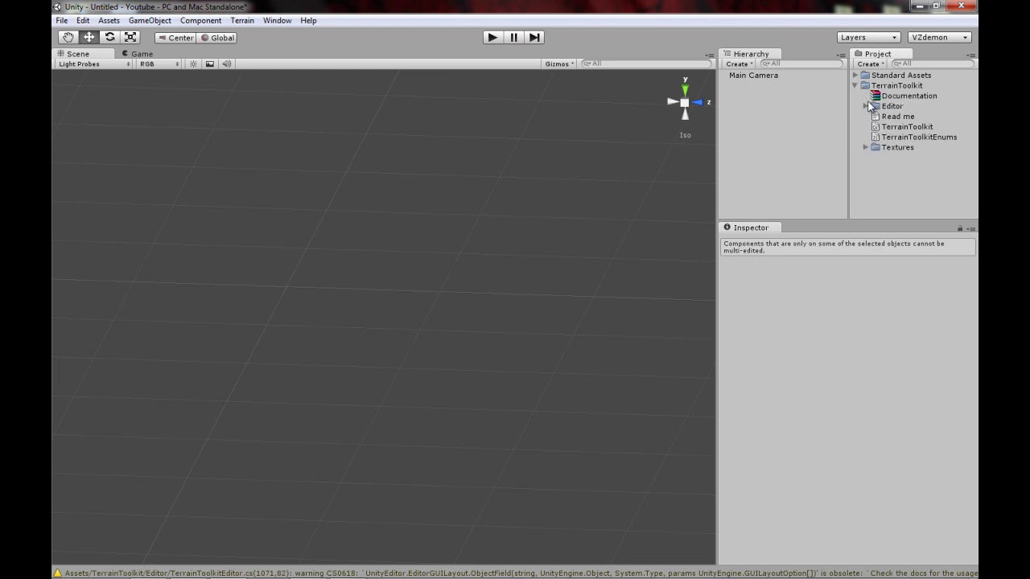
click(856, 85)
click(855, 75)
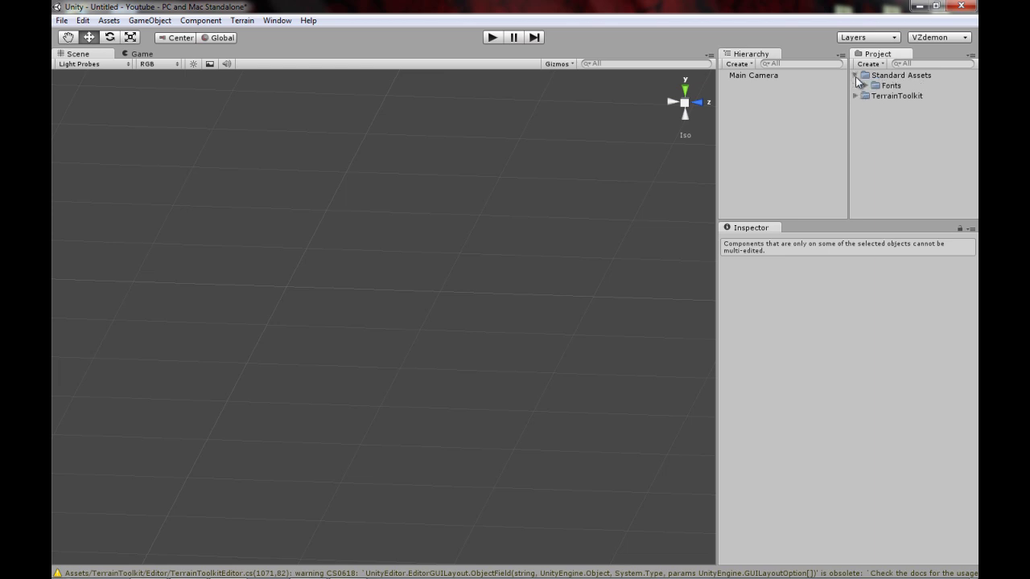
click(865, 85)
click(912, 97)
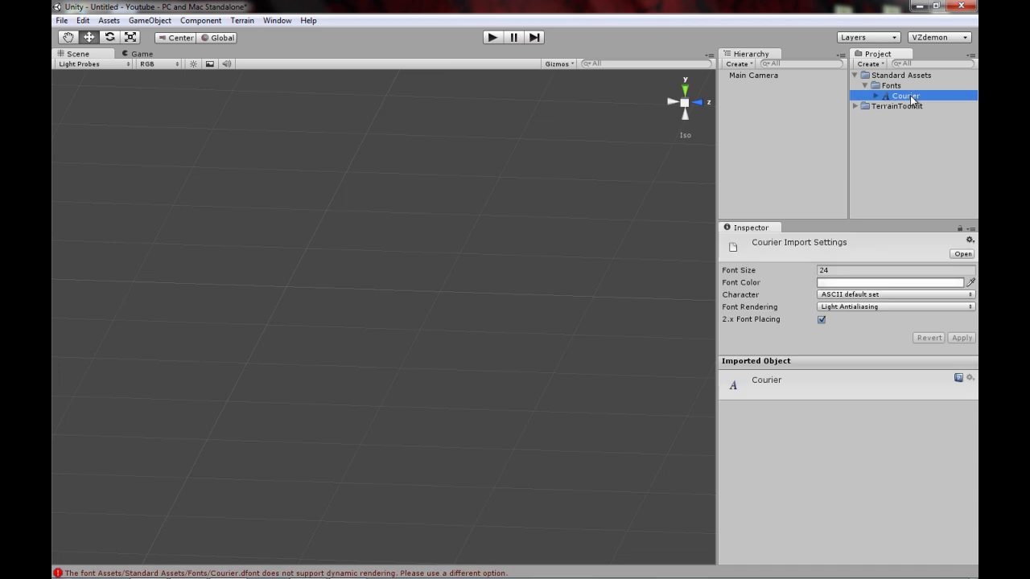
click(865, 85)
click(855, 75)
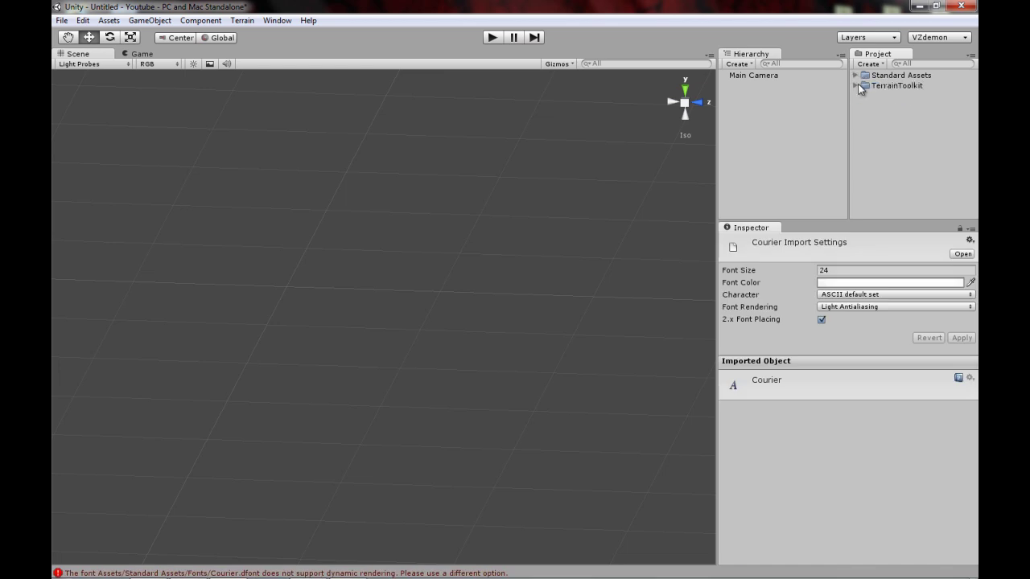
Look through TerrainToolkit's Documentation, Editor and Read me items.
click(855, 85)
click(914, 96)
click(893, 106)
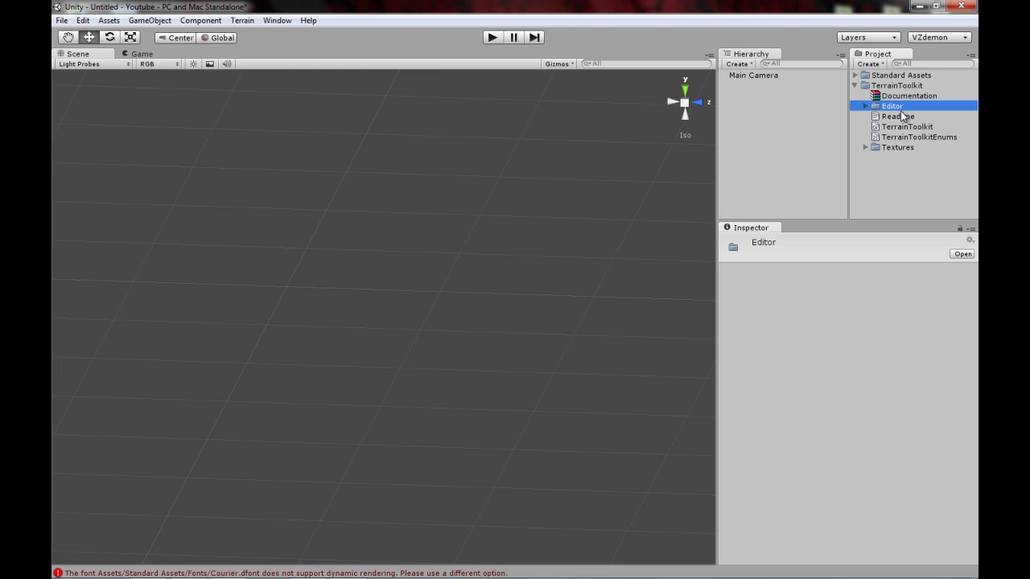
click(902, 116)
click(380, 562)
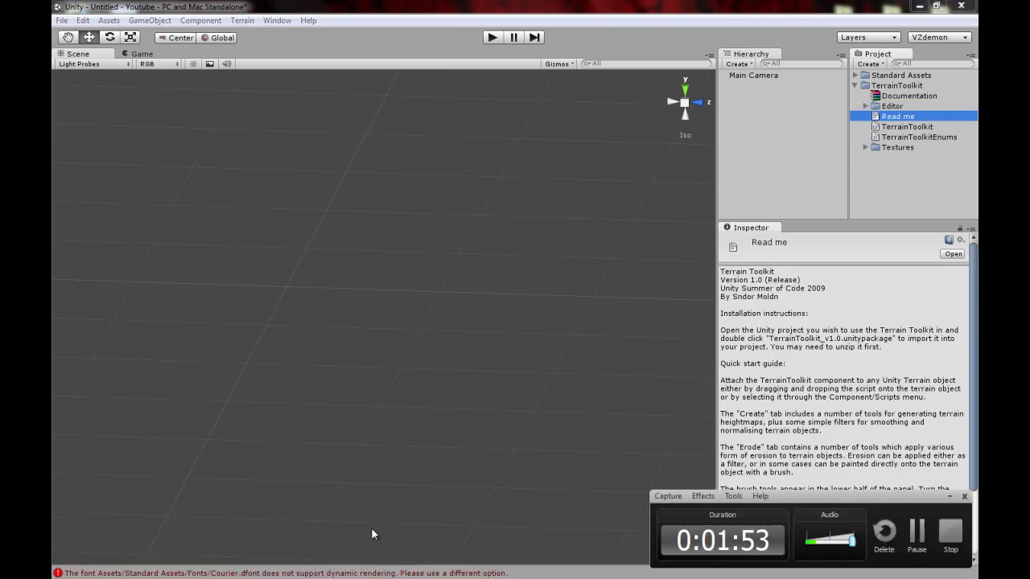
click(916, 531)
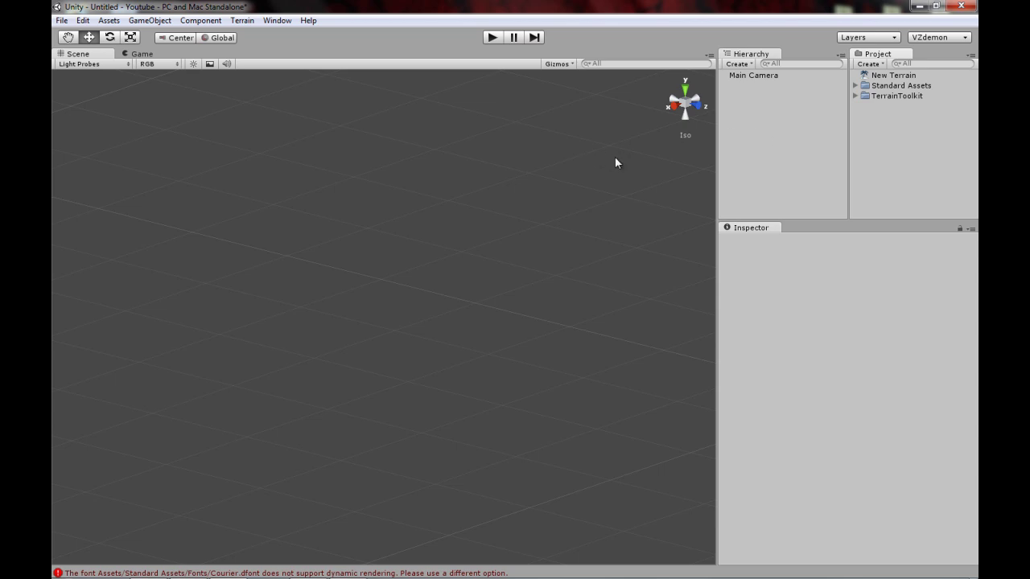
Inspect the TerrainToolkit script's import settings, then clear the Project selection.
click(855, 96)
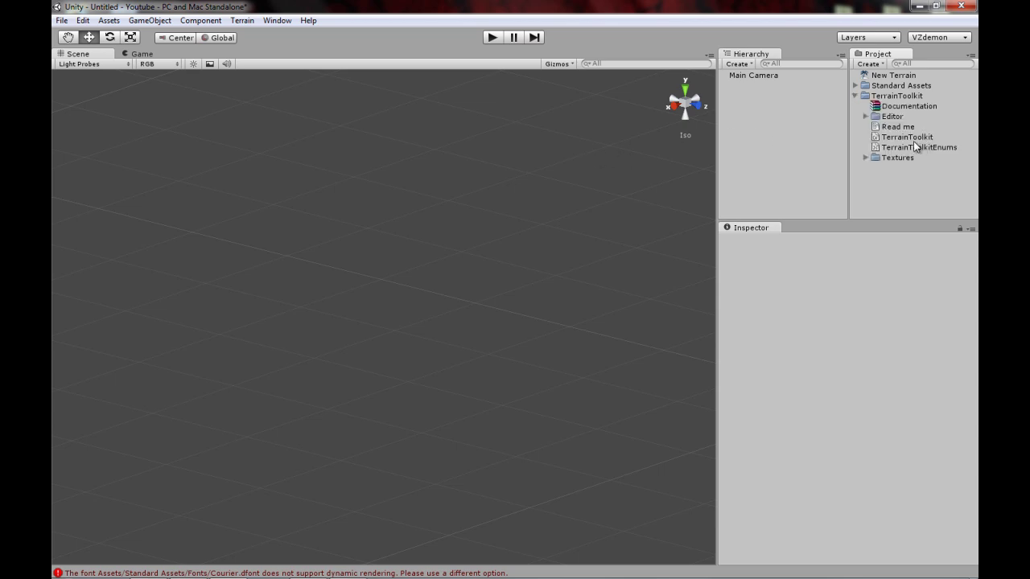
click(904, 136)
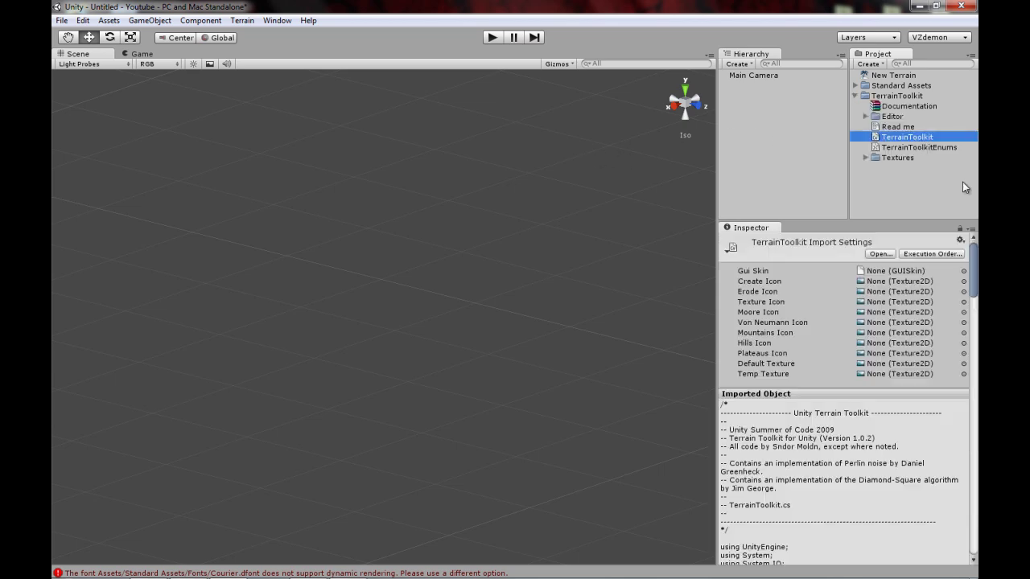
click(916, 173)
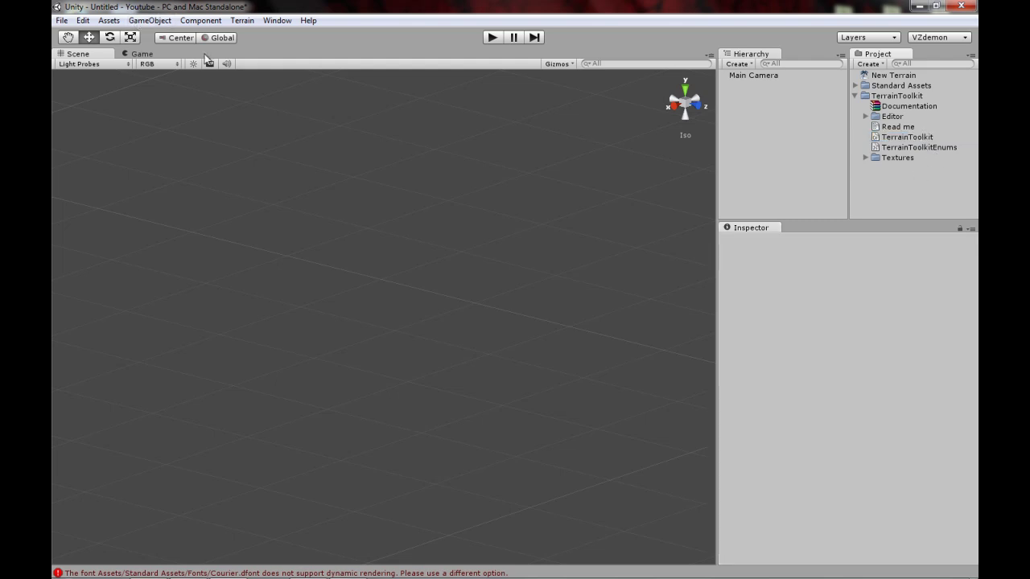
Create a new terrain and frame the Scene view around it.
click(244, 21)
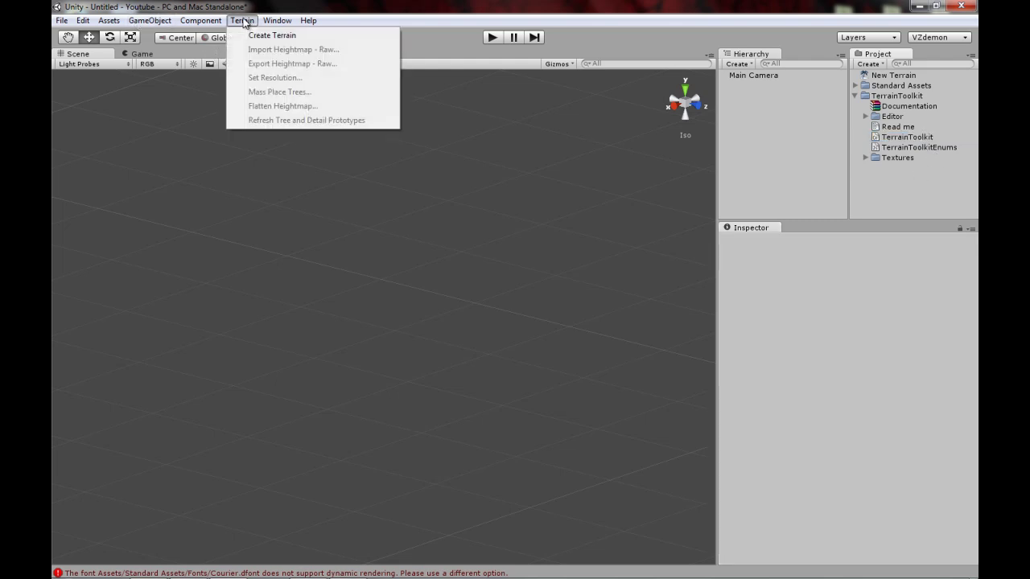
click(257, 36)
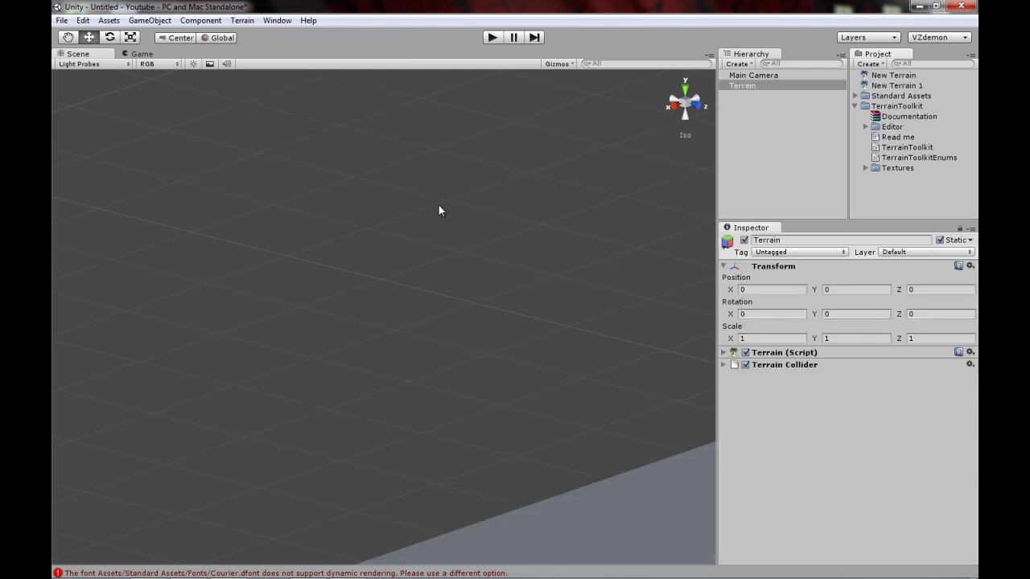
key(f)
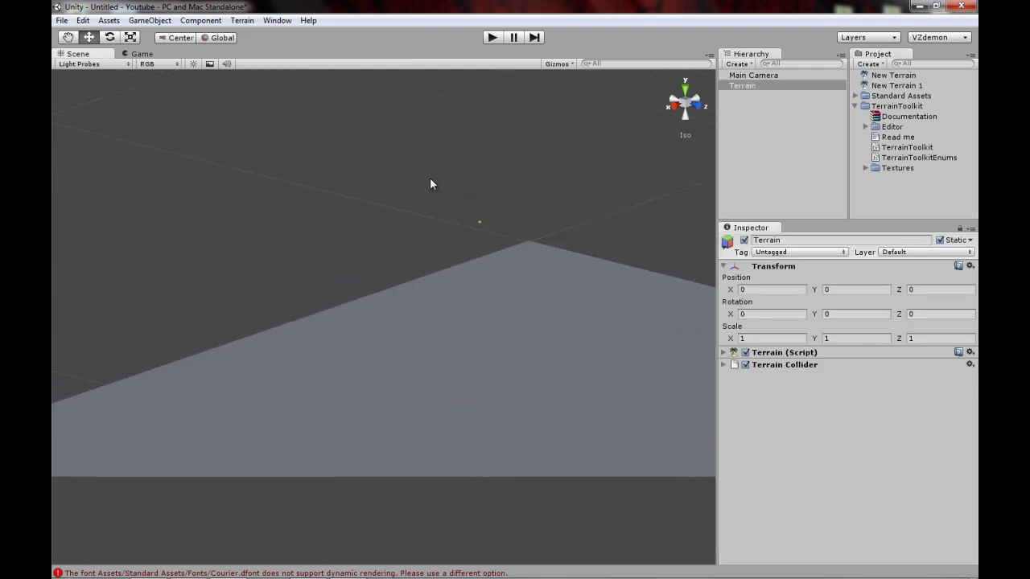
middle_drag(433, 222, 384, 211)
scroll(383, 251, down, 5)
alt+drag(364, 282, 466, 308)
middle_drag(466, 303, 266, 225)
Set the terrain resolution to width 500, length 500 and height 500.
click(244, 21)
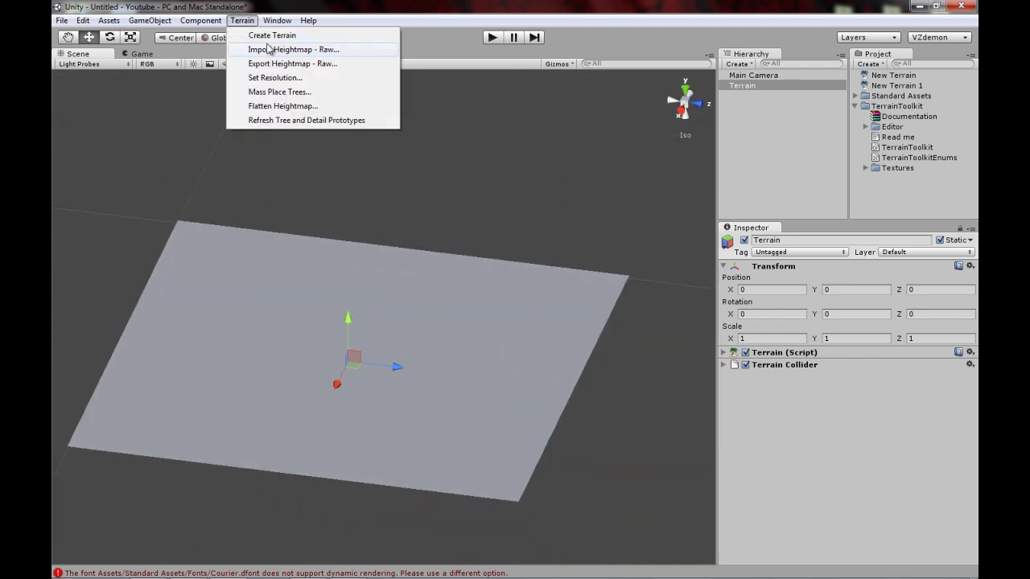
click(296, 80)
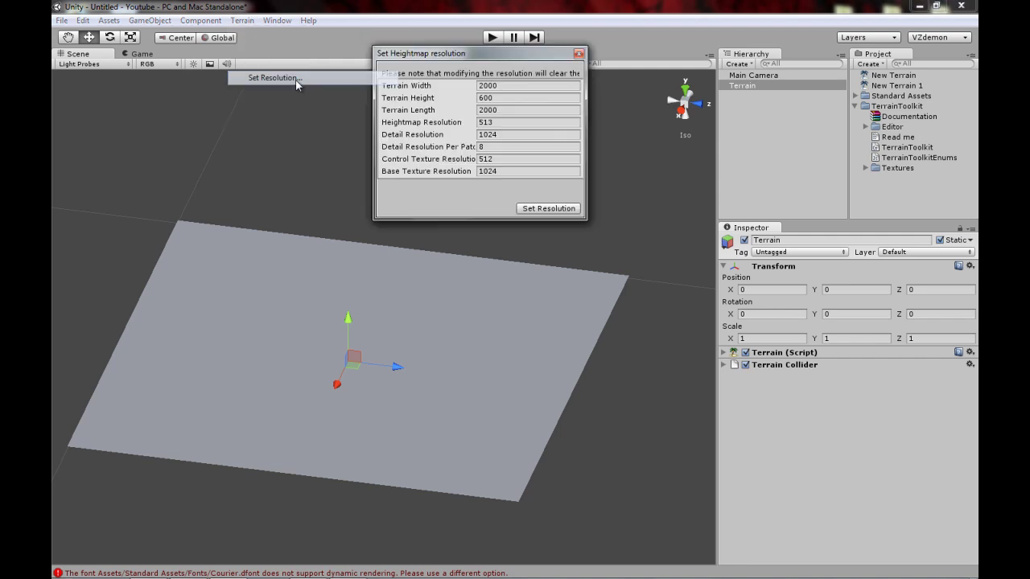
click(494, 86)
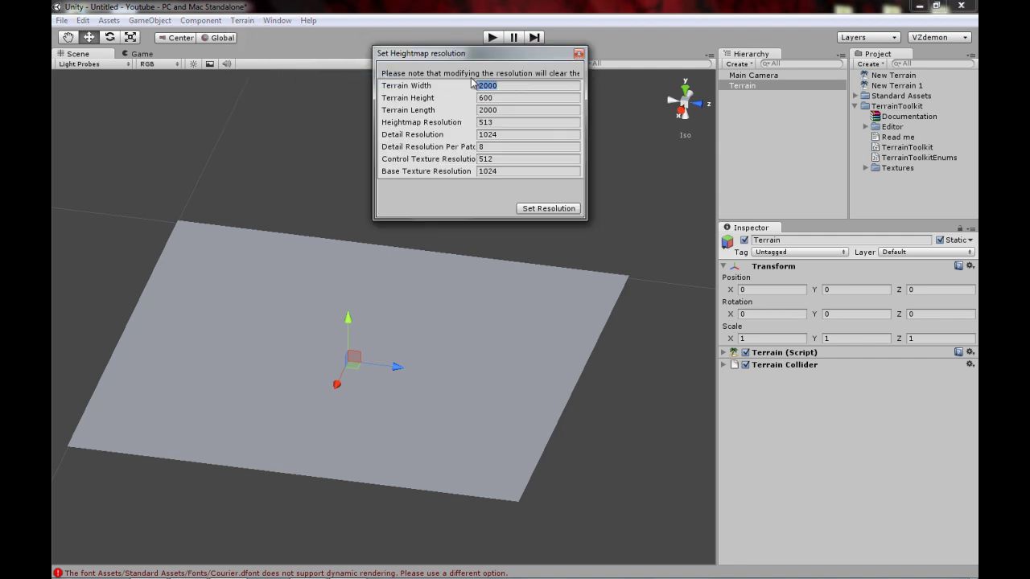
text(100)
text(500)
click(514, 110)
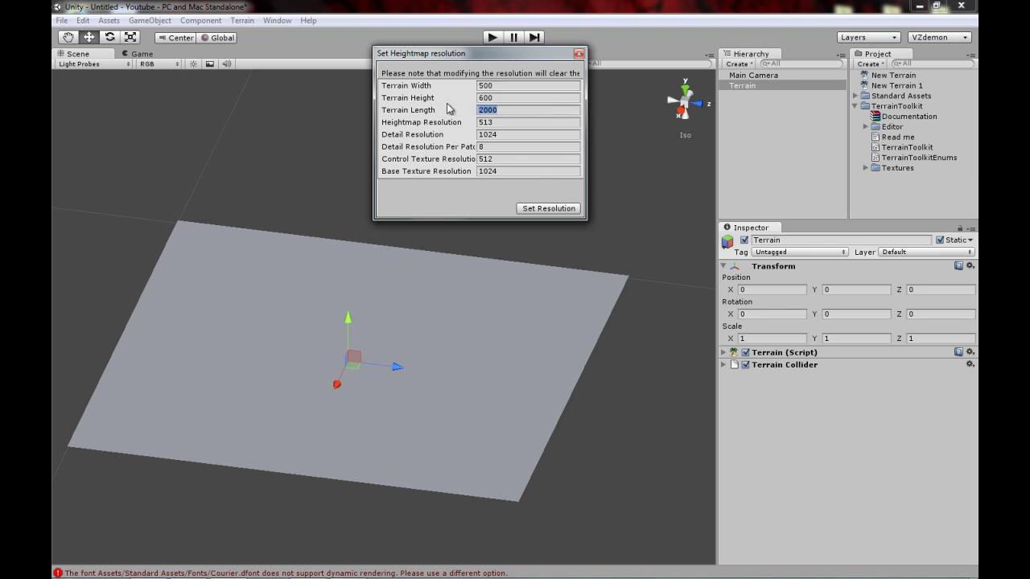
text(500)
click(482, 97)
key(BackSpace)
text(5)
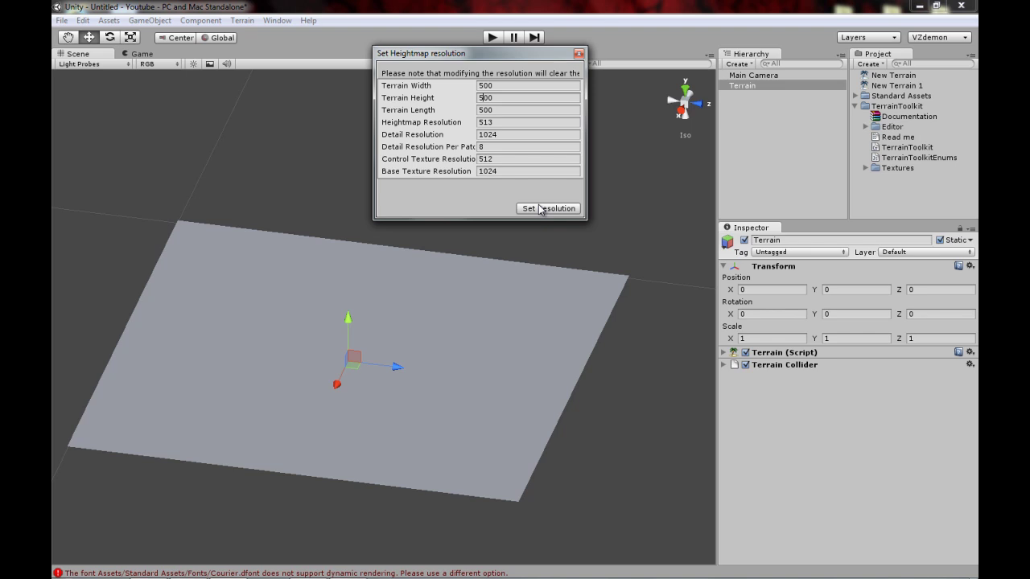
click(539, 208)
Centre the resized terrain, expand its Terrain (Script) settings and collapse the TerrainToolkit folder.
middle_drag(243, 250, 425, 285)
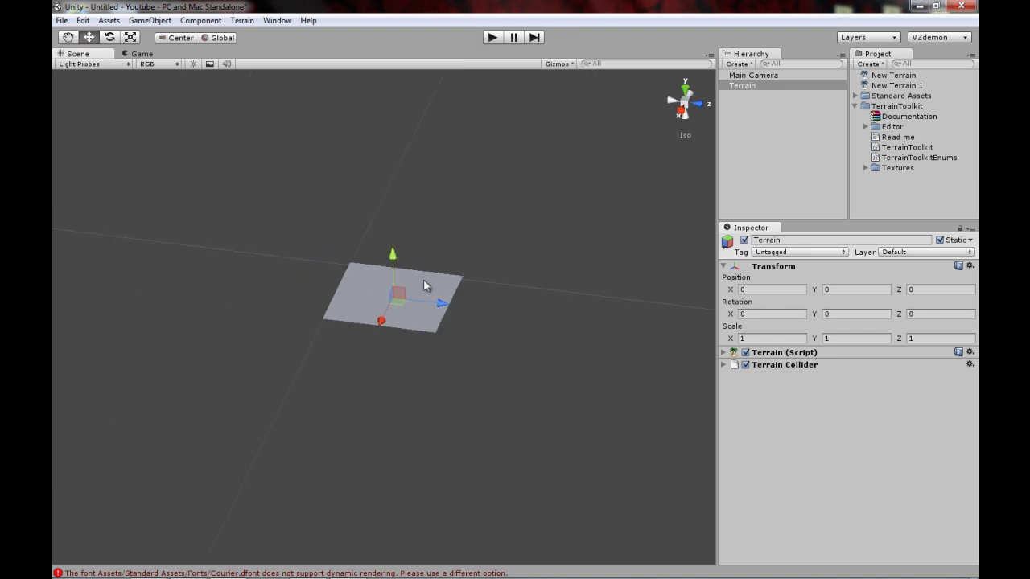
scroll(423, 279, up, 6)
scroll(390, 308, up, 5)
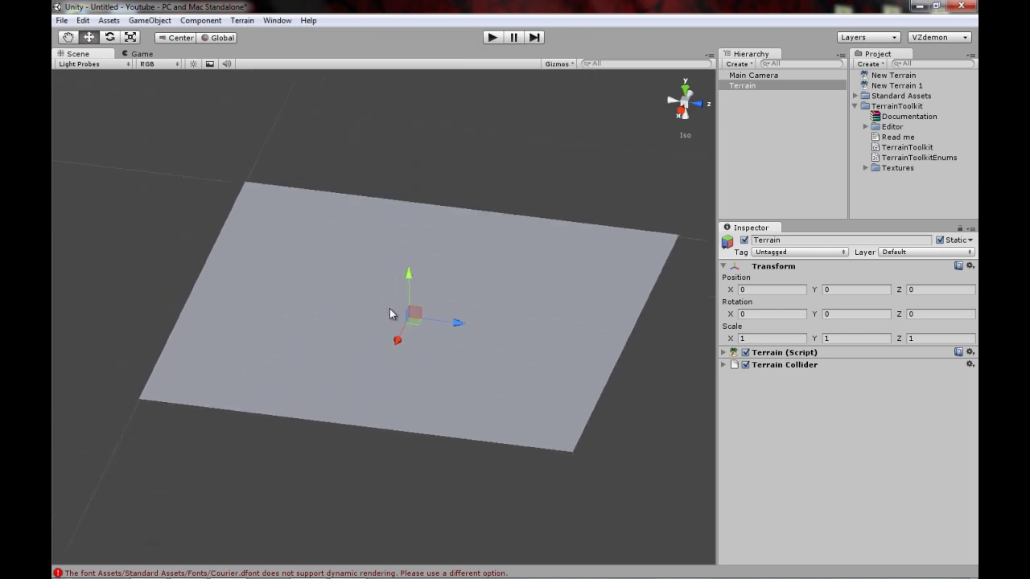
alt+drag(327, 287, 214, 291)
click(724, 352)
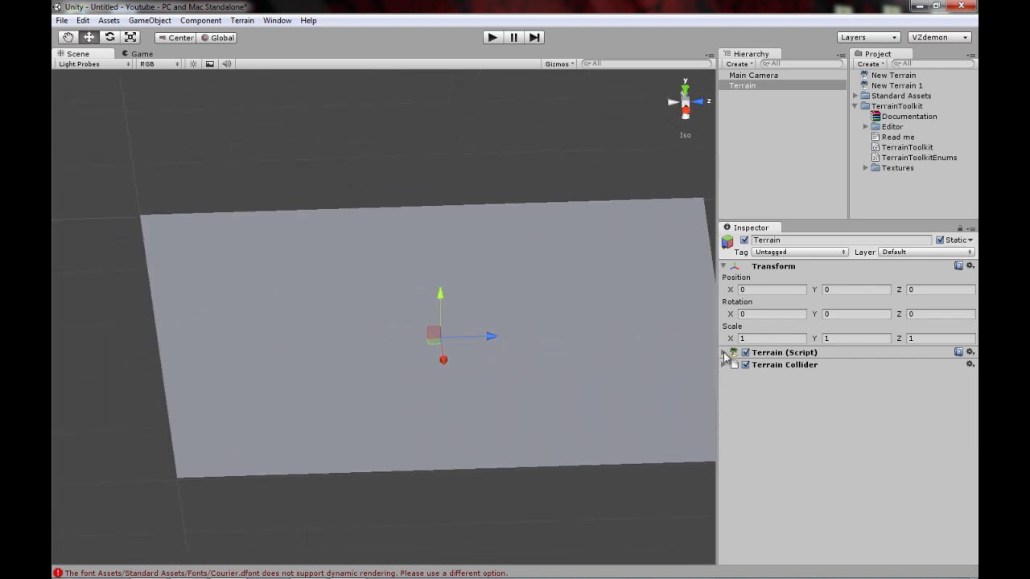
middle_drag(563, 318, 475, 307)
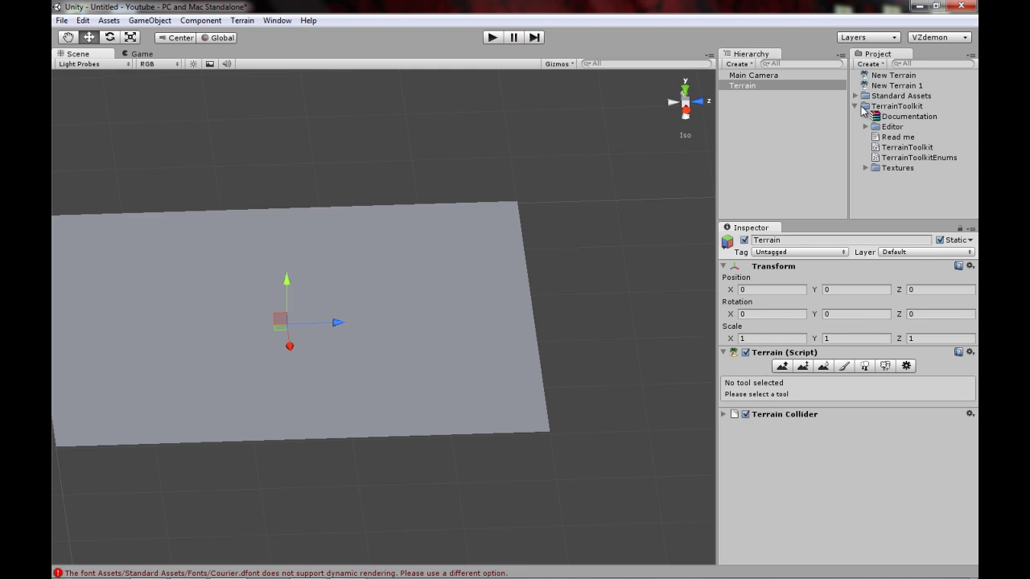
click(856, 105)
Import the full standard Terrain Assets package.
click(110, 20)
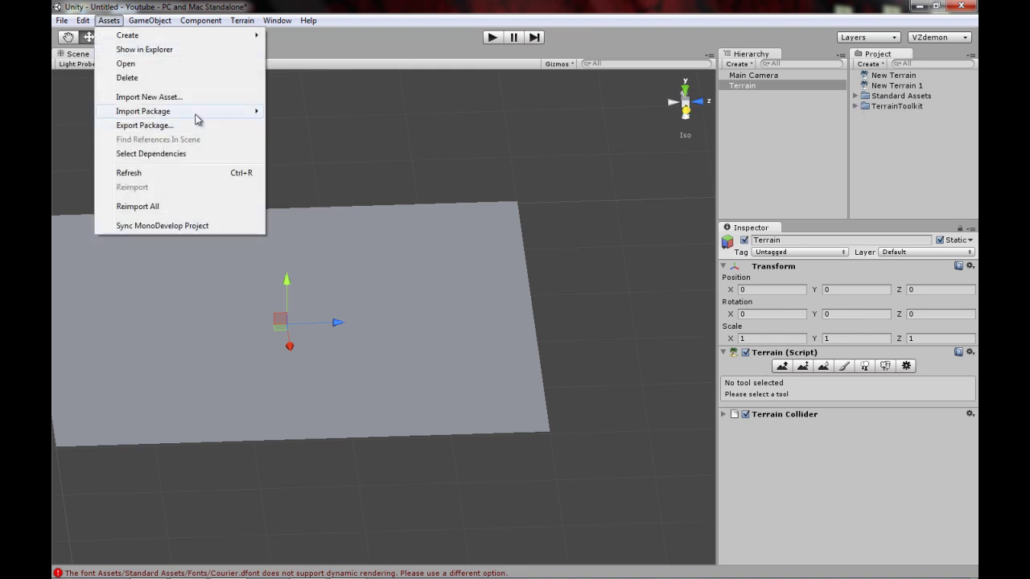
mouse_move(219, 113)
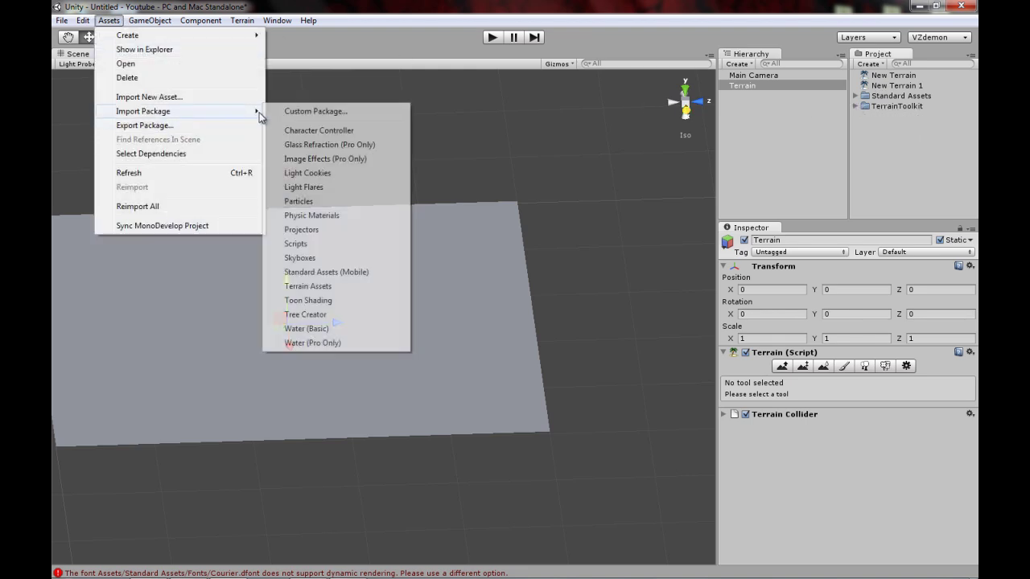
click(328, 300)
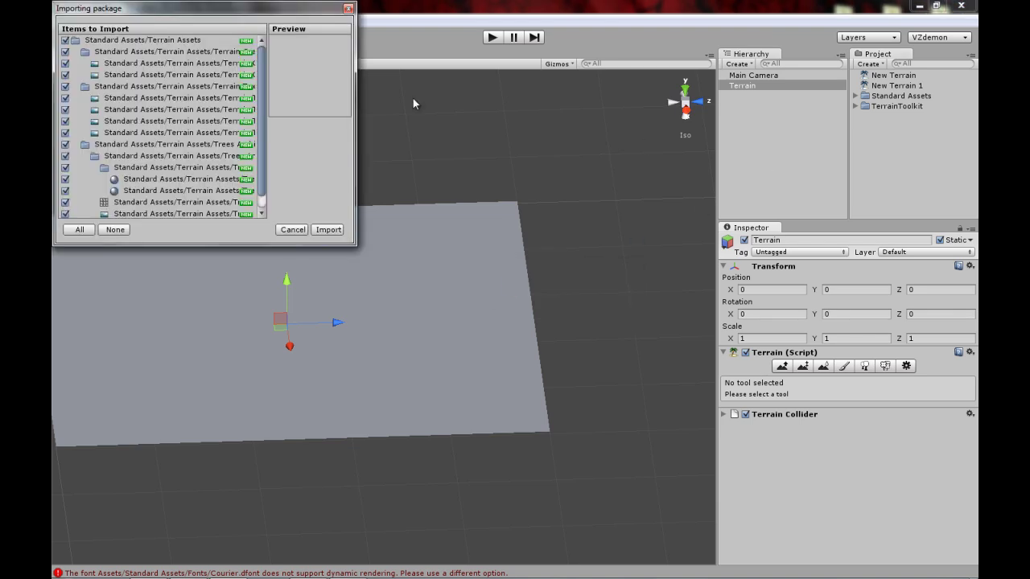
click(328, 229)
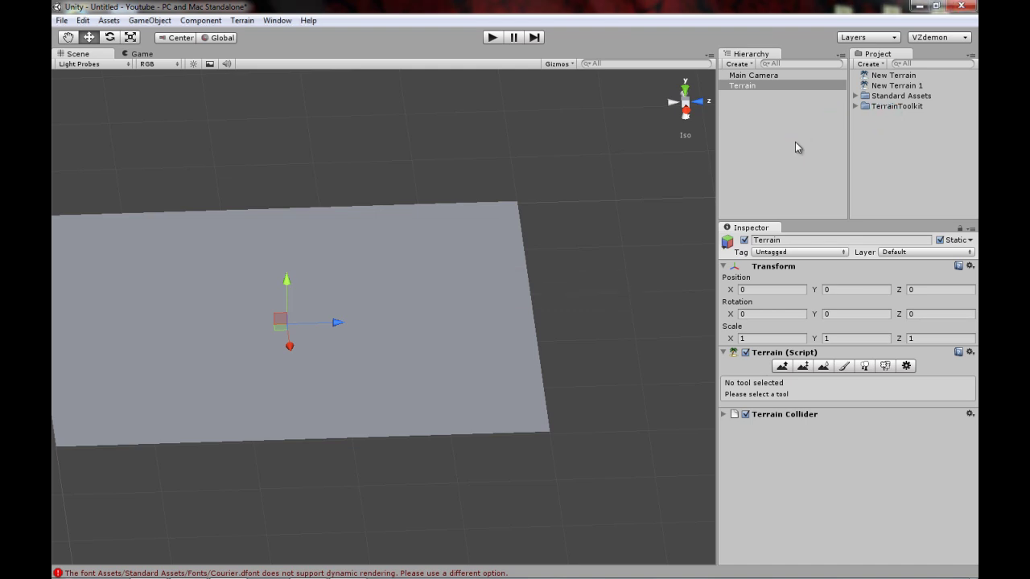
Orbit to a top-down view and select the TerrainToolkit script inside its expanded folder.
alt+drag(300, 234, 486, 231)
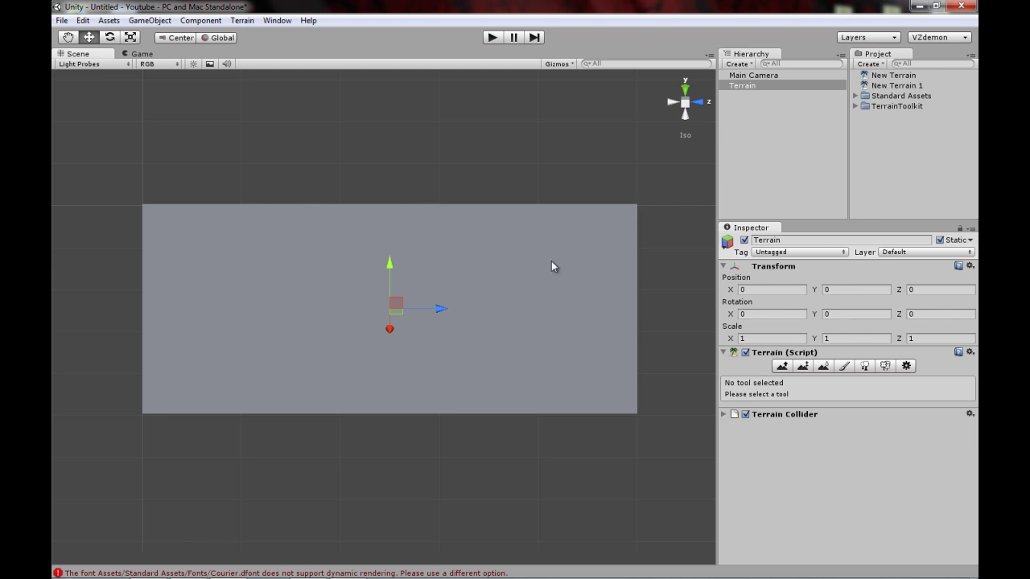
click(855, 107)
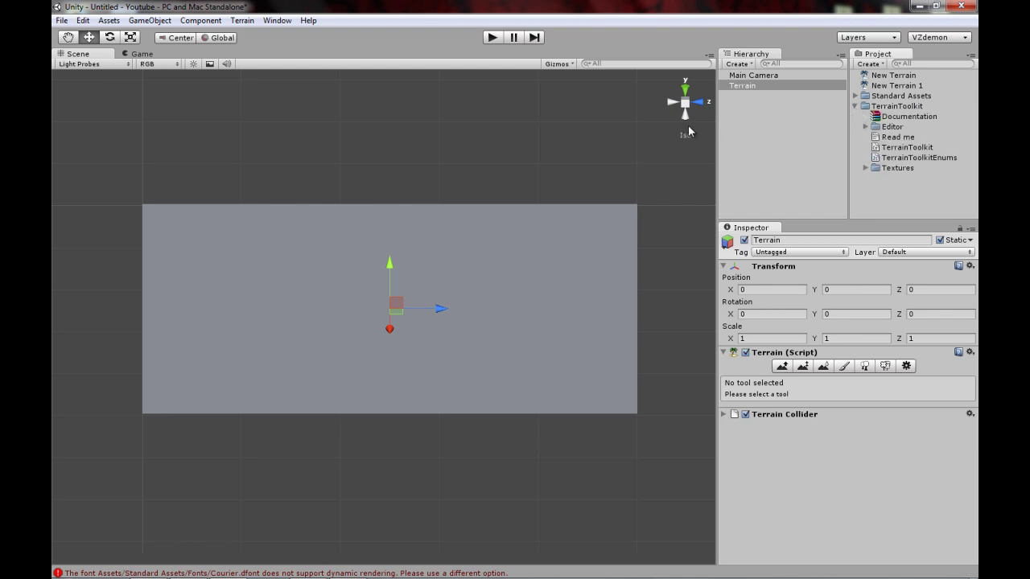
click(900, 148)
Attach the TerrainToolkit script to the Terrain as a Terrain Toolkit component.
drag(900, 153, 767, 457)
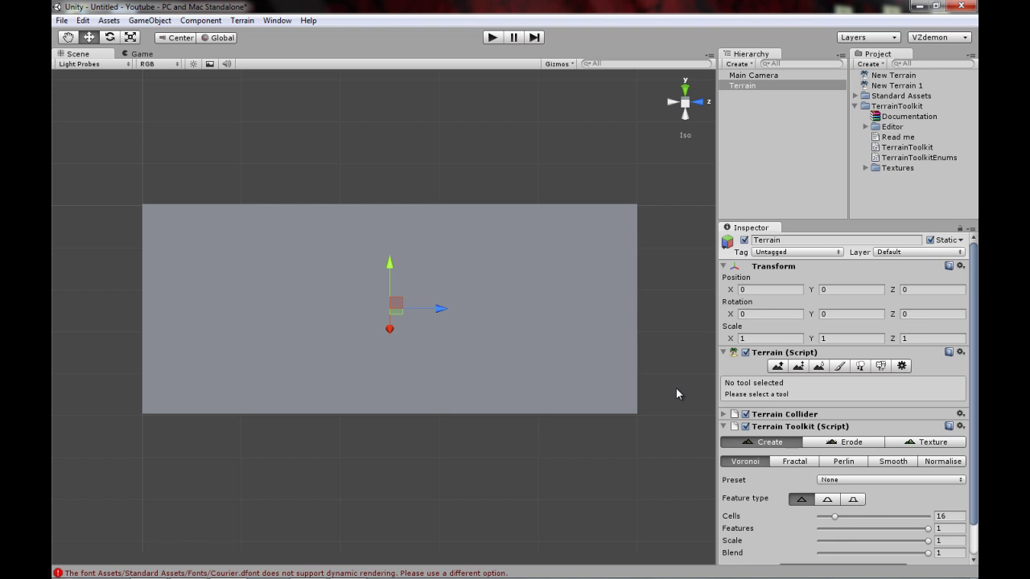
middle_drag(613, 335, 606, 337)
scroll(910, 358, down, 2)
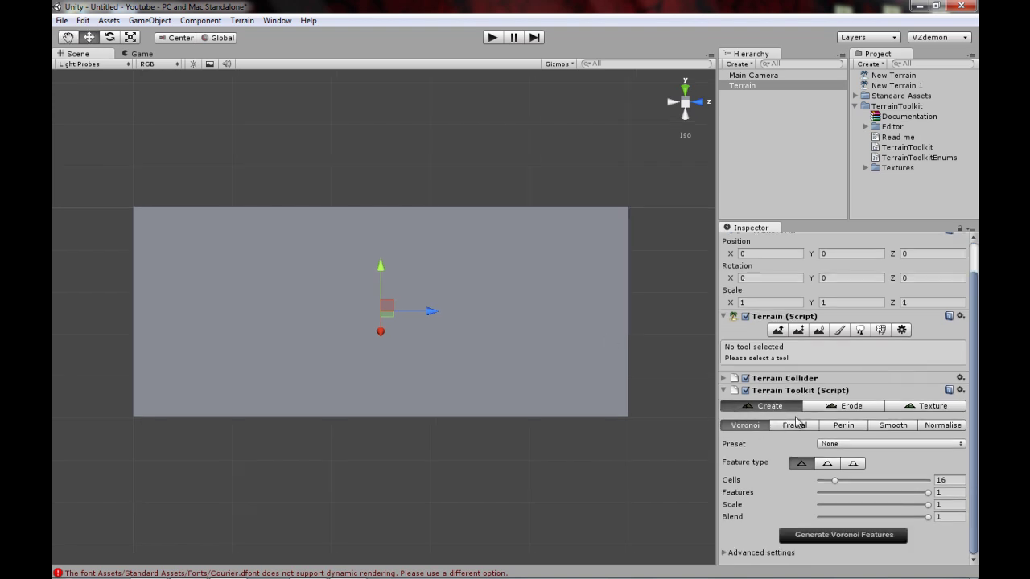
click(724, 391)
click(727, 426)
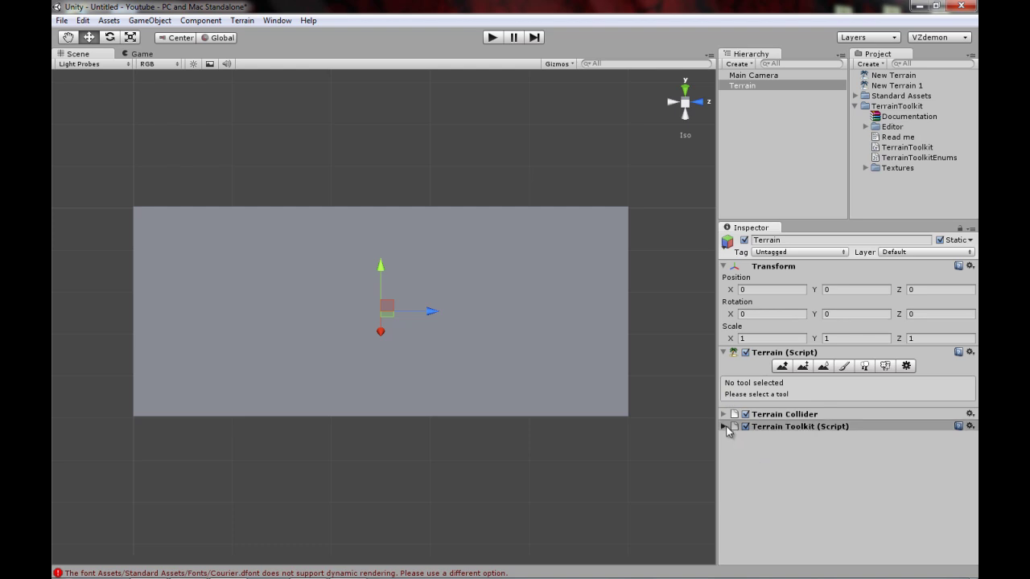
Review the Erode and Texture tabs, return to Create, and tilt the terrain view.
click(846, 410)
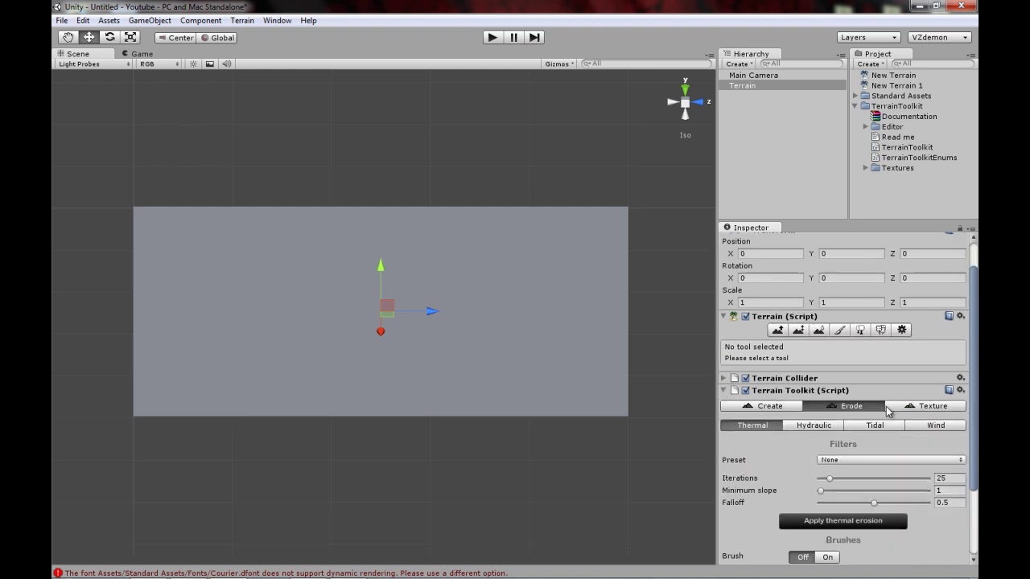
click(932, 410)
click(858, 414)
click(762, 412)
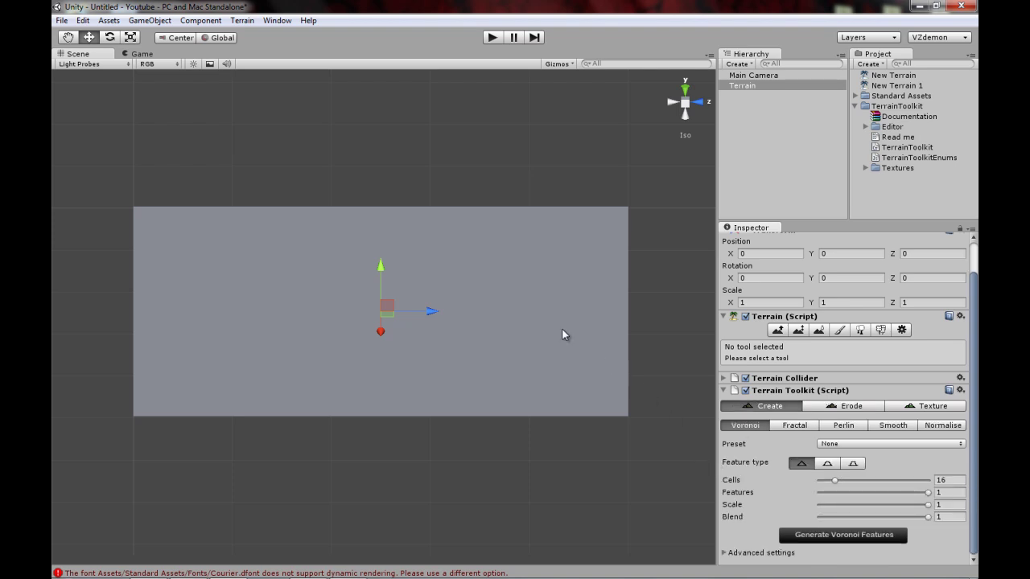
middle_drag(561, 329, 575, 381)
alt+drag(618, 412, 495, 389)
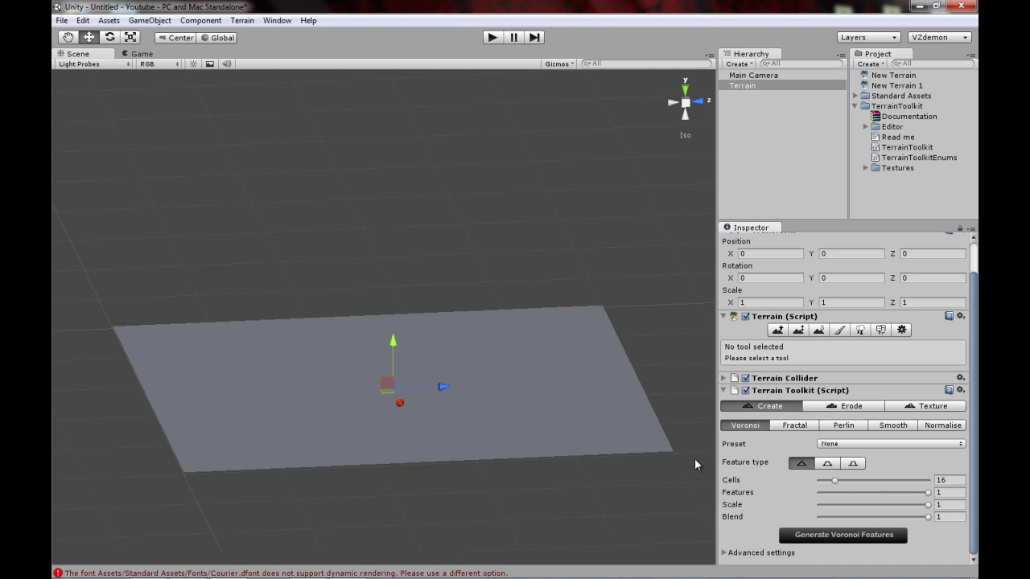
Keep the rounded Voronoi feature type and expand the Voronoi advanced settings.
click(827, 464)
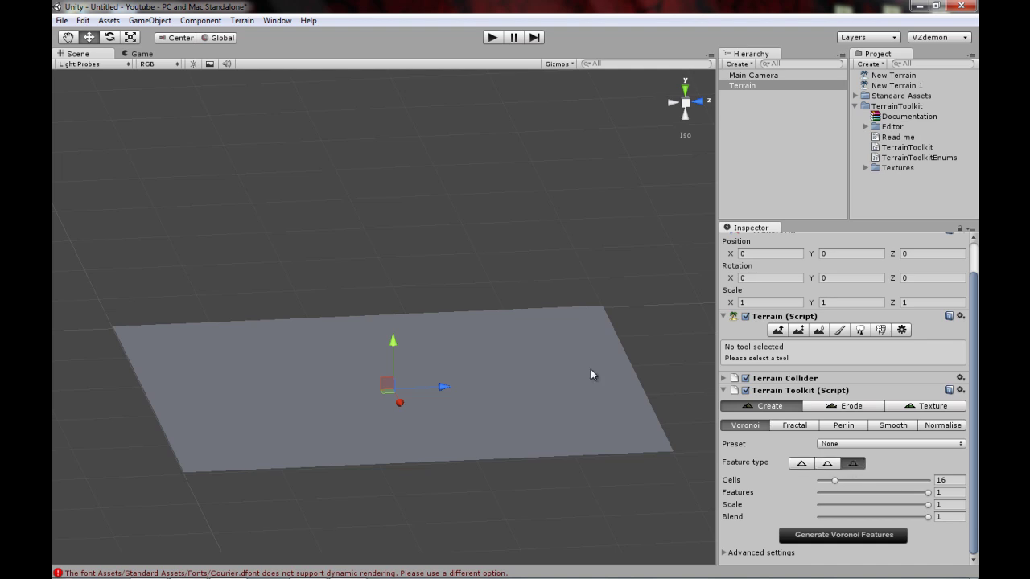
click(827, 464)
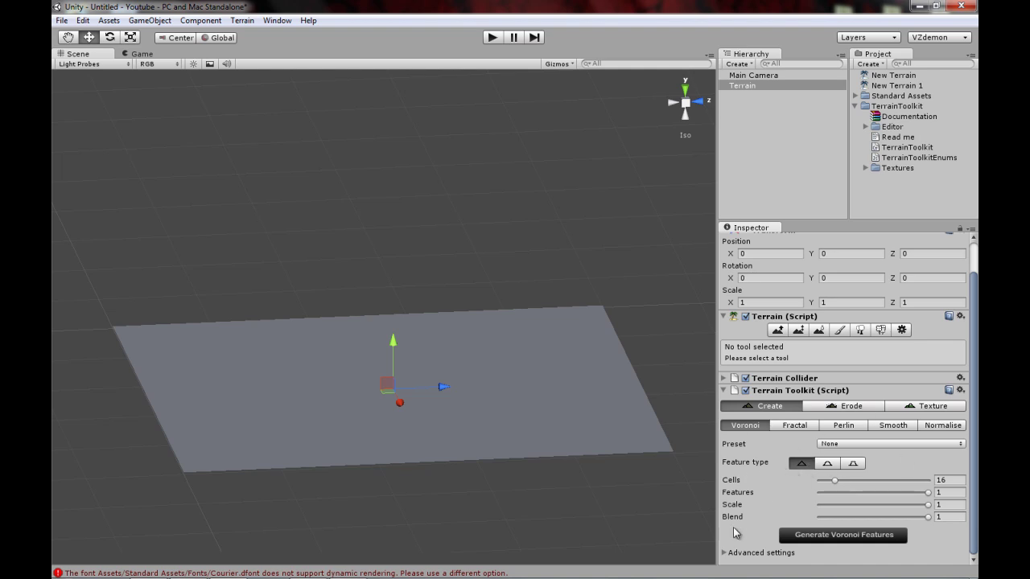
click(726, 554)
scroll(762, 463, down, 4)
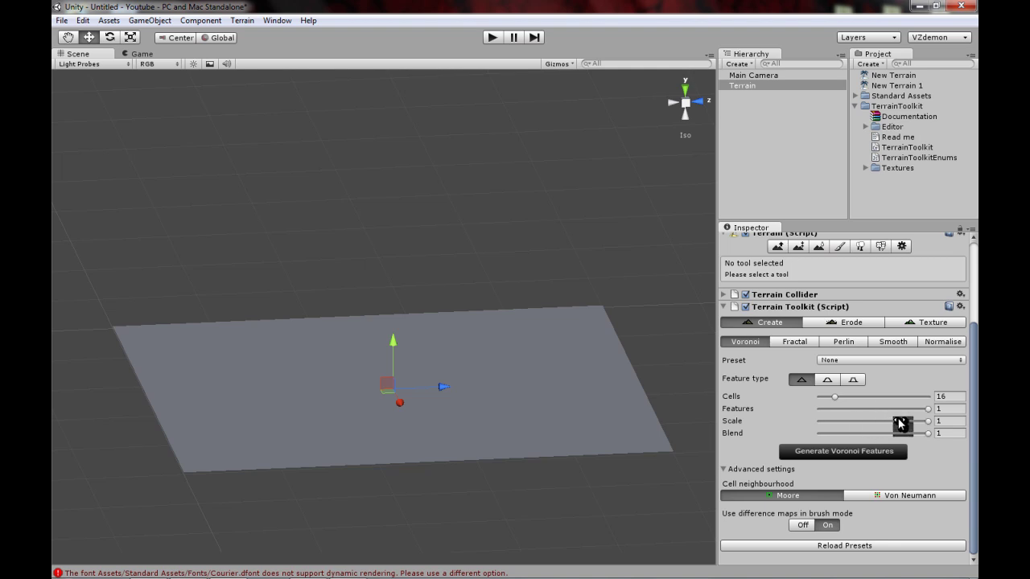
Set Voronoi Features to 0.615, Scale to 0.313 and Cells to 10.
mouse_move(926, 413)
mouse_down()
mouse_move(905, 414)
mouse_move(928, 413)
mouse_up()
drag(928, 434, 933, 432)
alt+drag(483, 383, 455, 398)
drag(927, 409, 854, 422)
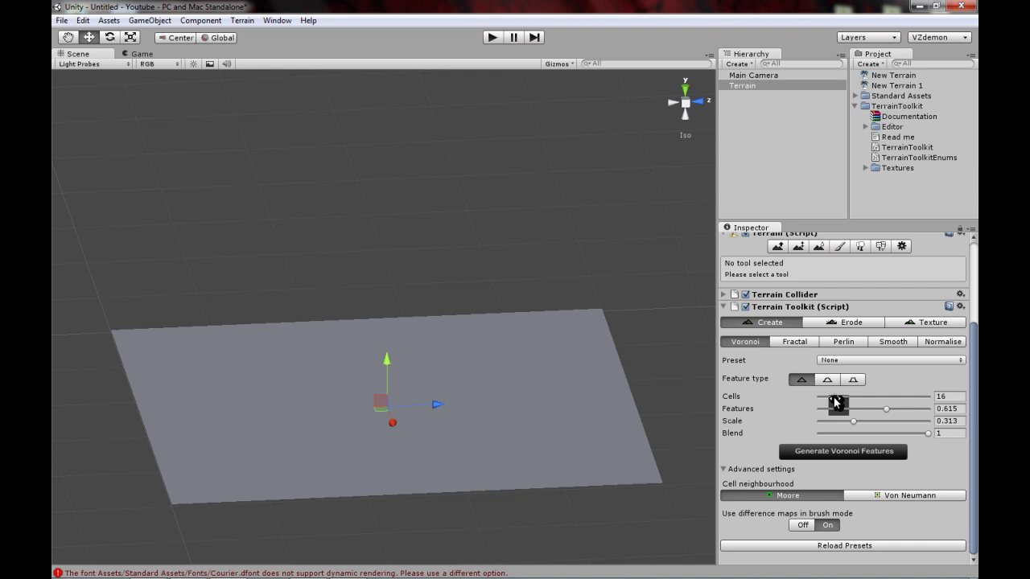
mouse_move(833, 399)
mouse_down()
mouse_move(842, 402)
mouse_move(828, 404)
mouse_up()
Generate Voronoi peaks on the terrain, view them closer, and lower Features to 0.236.
click(810, 453)
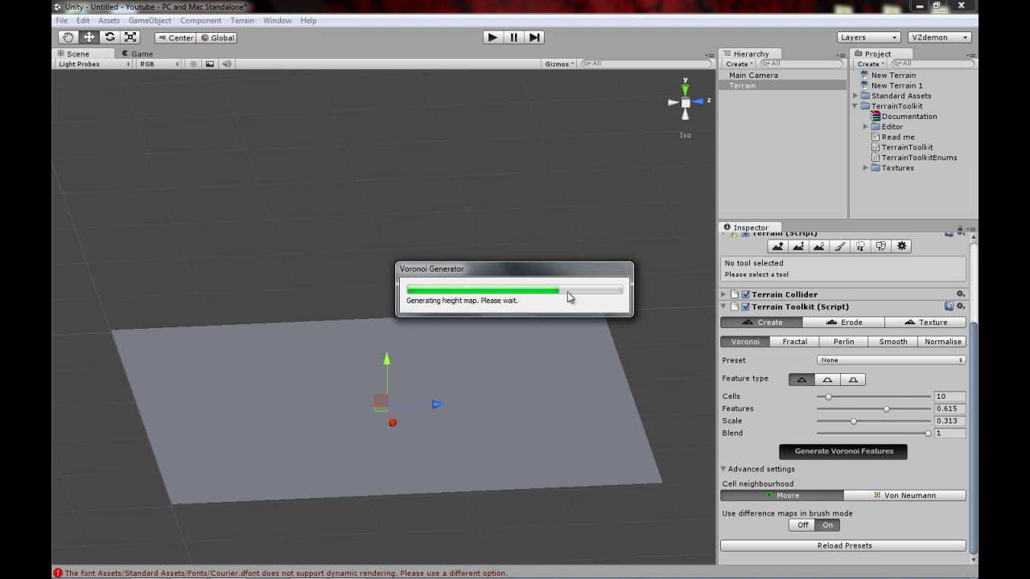
mouse_move(457, 241)
alt+mouse_down()
mouse_move(397, 262)
mouse_move(506, 332)
mouse_move(606, 289)
mouse_move(500, 220)
mouse_move(406, 269)
mouse_move(459, 294)
mouse_move(476, 232)
mouse_move(478, 342)
mouse_move(219, 241)
mouse_move(298, 314)
mouse_move(265, 338)
mouse_move(408, 311)
mouse_move(402, 241)
mouse_move(450, 242)
alt+mouse_up()
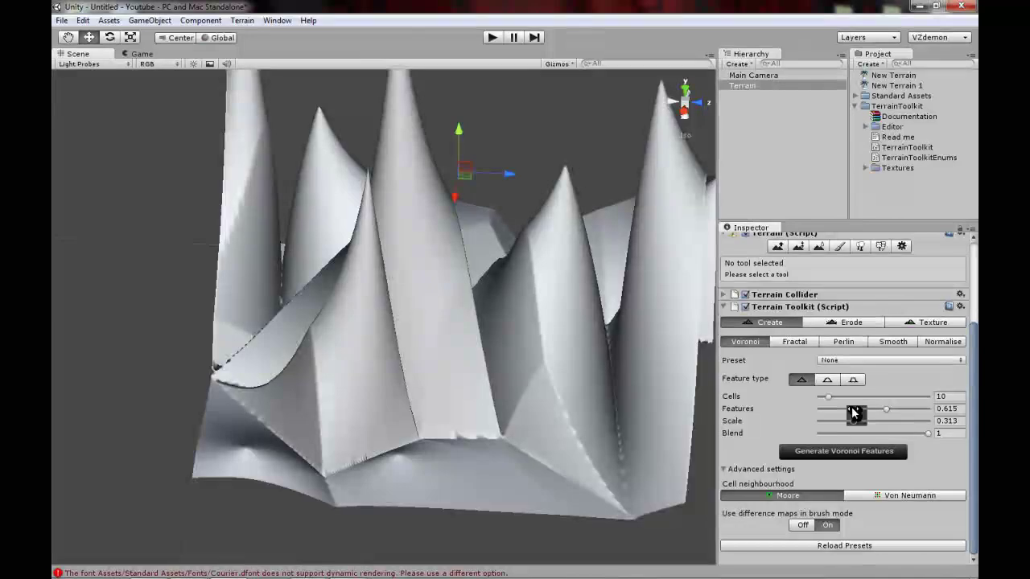
mouse_move(853, 409)
mouse_down()
mouse_move(886, 409)
mouse_move(845, 408)
mouse_move(835, 425)
mouse_up()
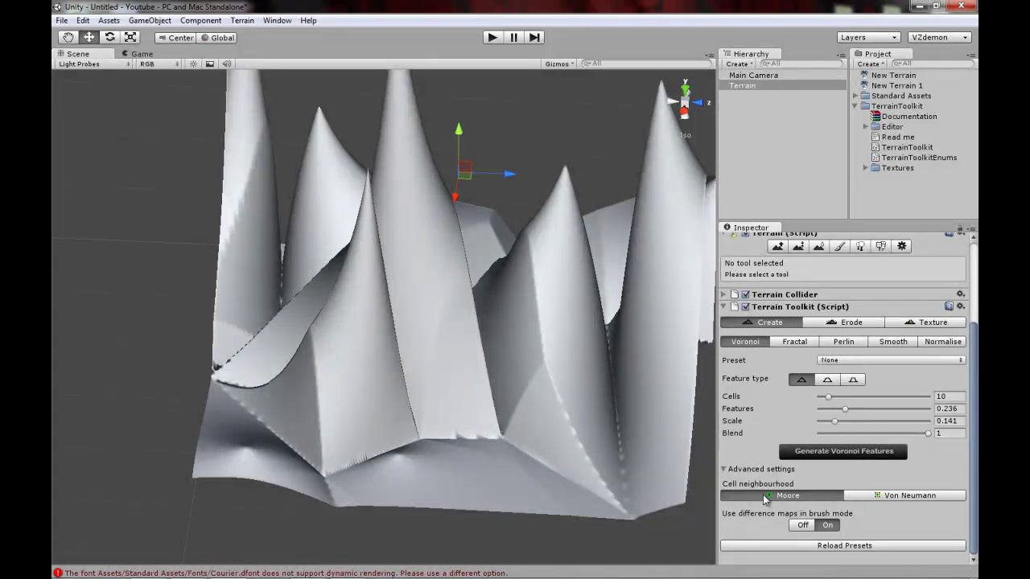
Regenerate the single Voronoi peak, then set Features to 0.804 and Scale to 0.419.
click(837, 455)
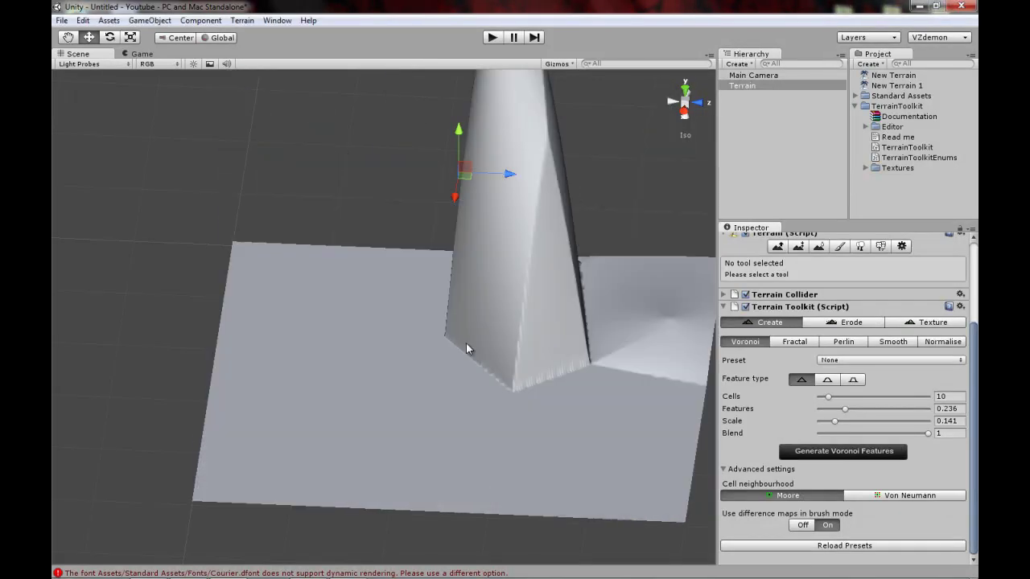
alt+drag(467, 340, 439, 245)
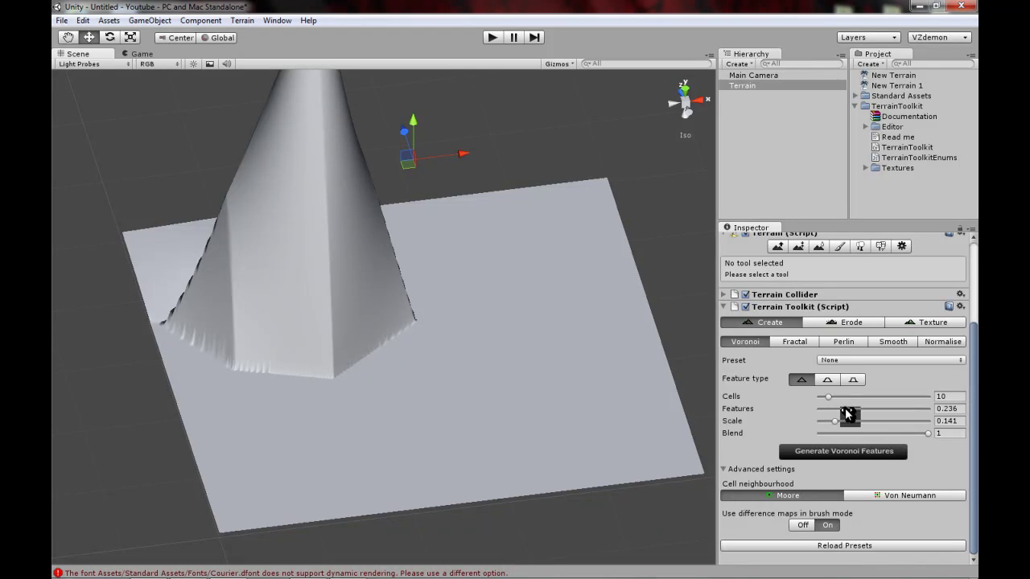
drag(847, 413, 909, 413)
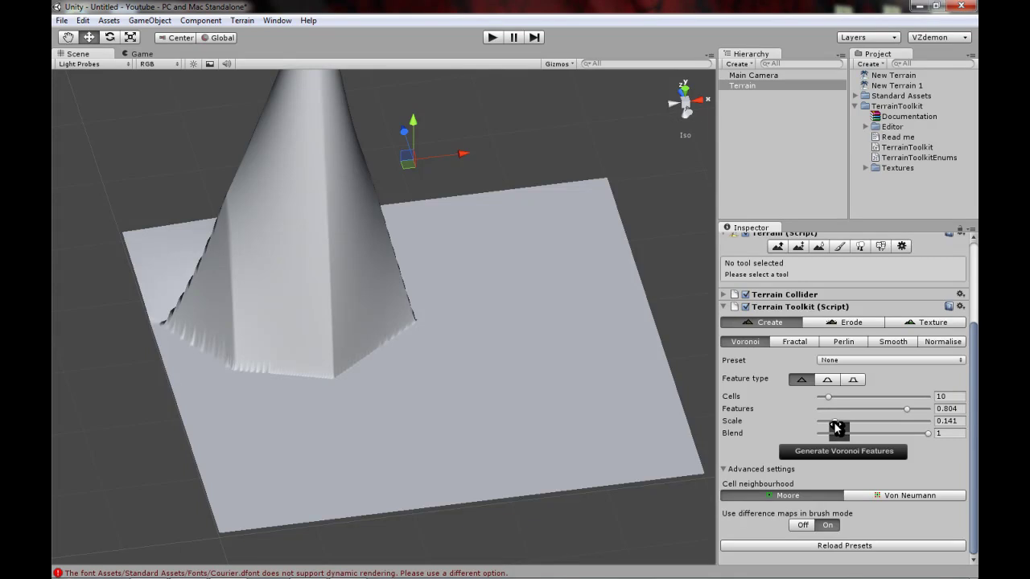
drag(836, 422, 867, 425)
alt+drag(436, 297, 475, 389)
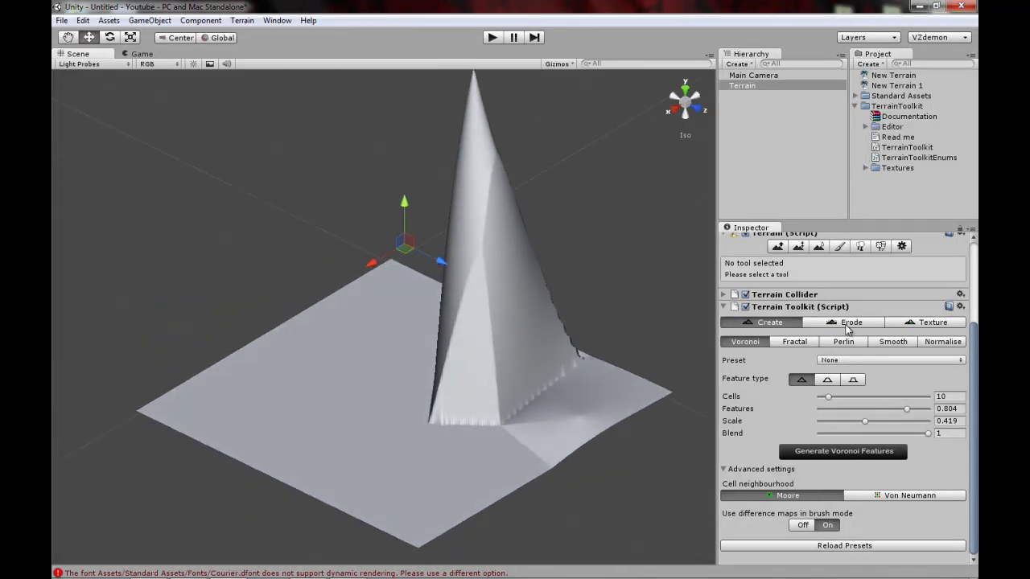
Cycle through the Fractal, Perlin, Smooth, Normalise and Voronoi generators, ending on Fractal (Delta 0.5, Blend 1).
click(795, 340)
click(841, 385)
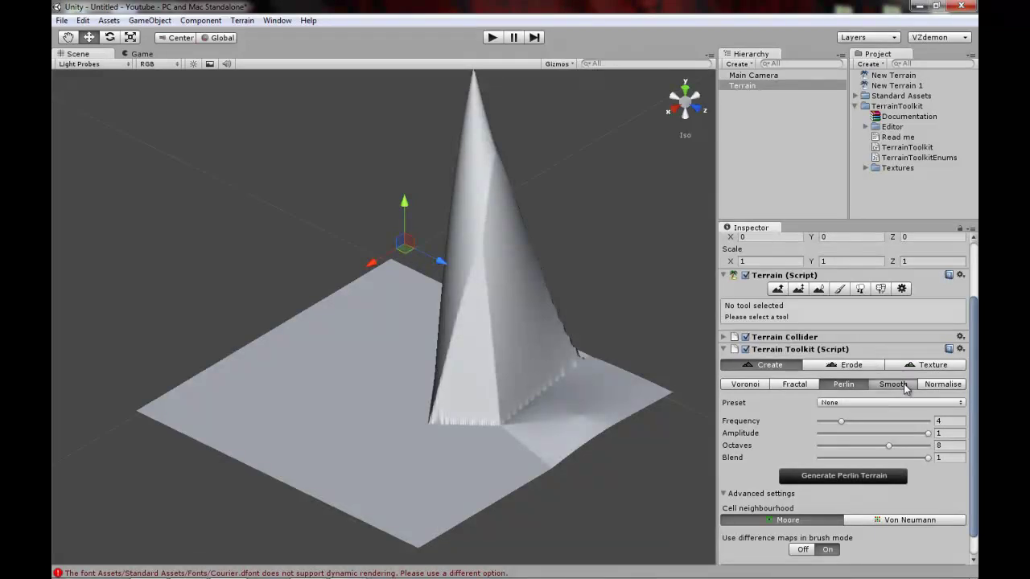
click(889, 384)
click(947, 403)
click(758, 405)
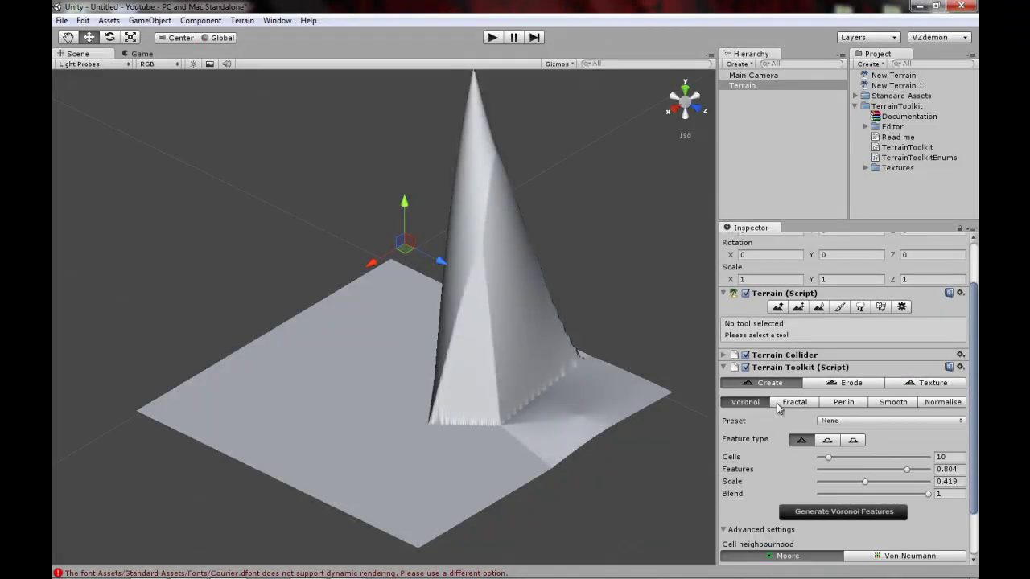
click(792, 404)
scroll(975, 400, down, 1)
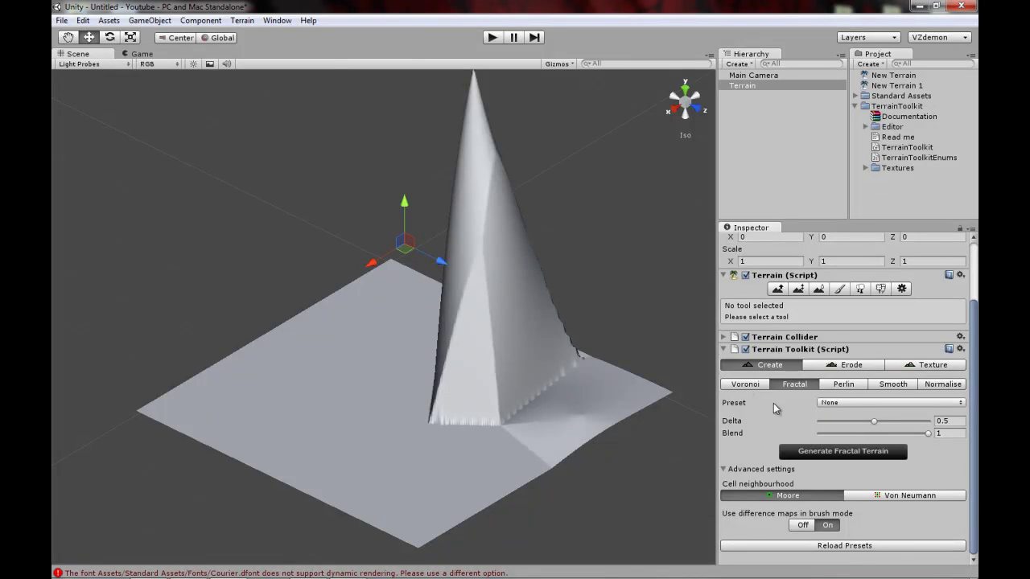
click(755, 387)
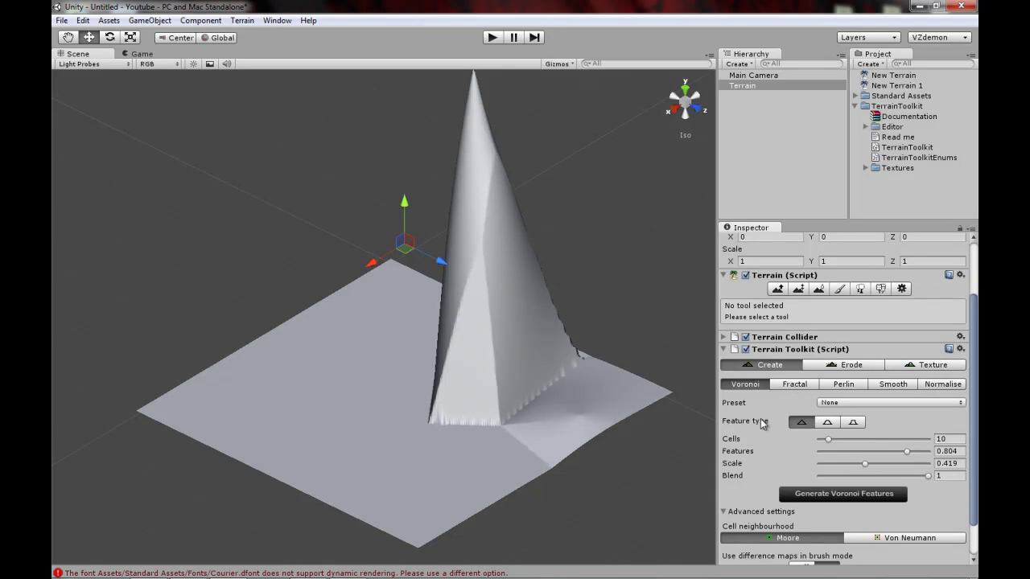
click(796, 385)
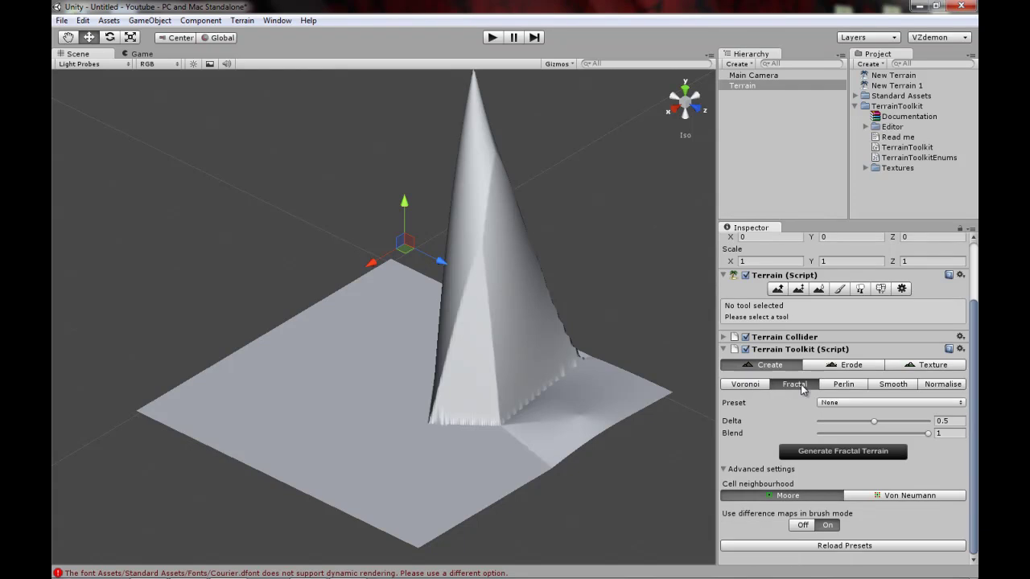
Generate a fractal terrain, then replace it with jagged Perlin terrain (Frequency 4, Amplitude 1, Octaves 8).
click(841, 452)
alt+drag(448, 280, 612, 276)
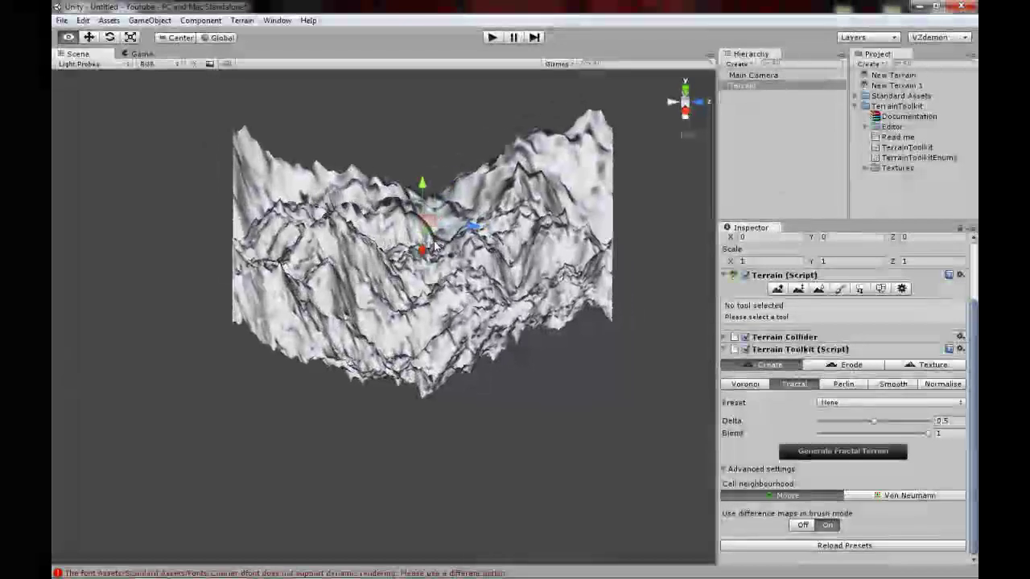
click(841, 385)
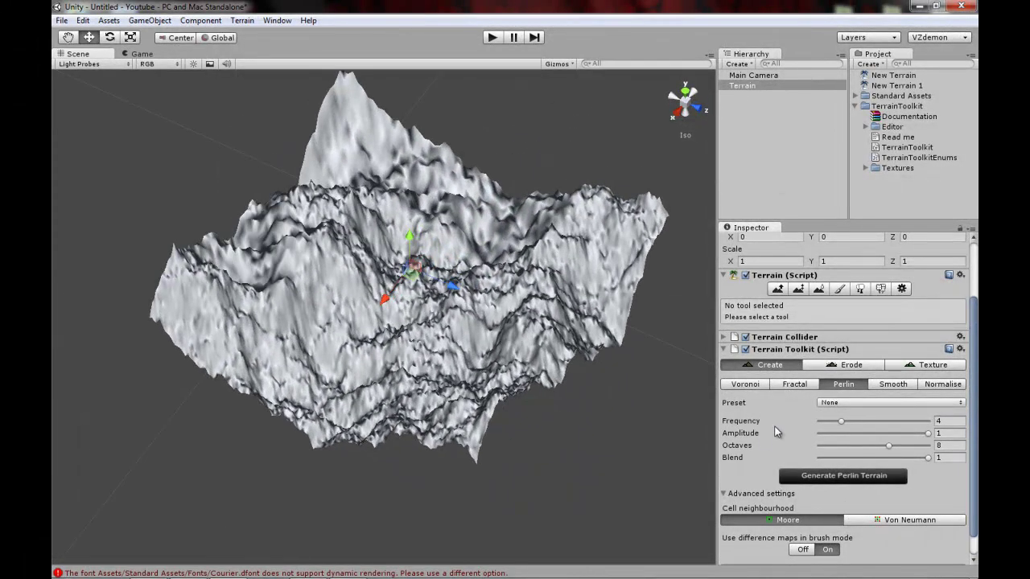
click(836, 481)
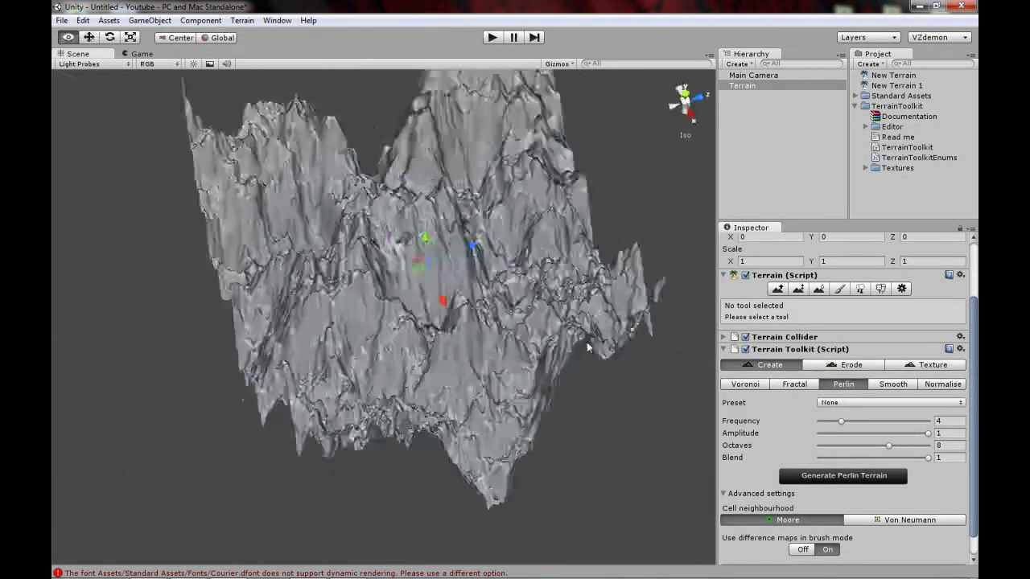
alt+drag(588, 348, 692, 370)
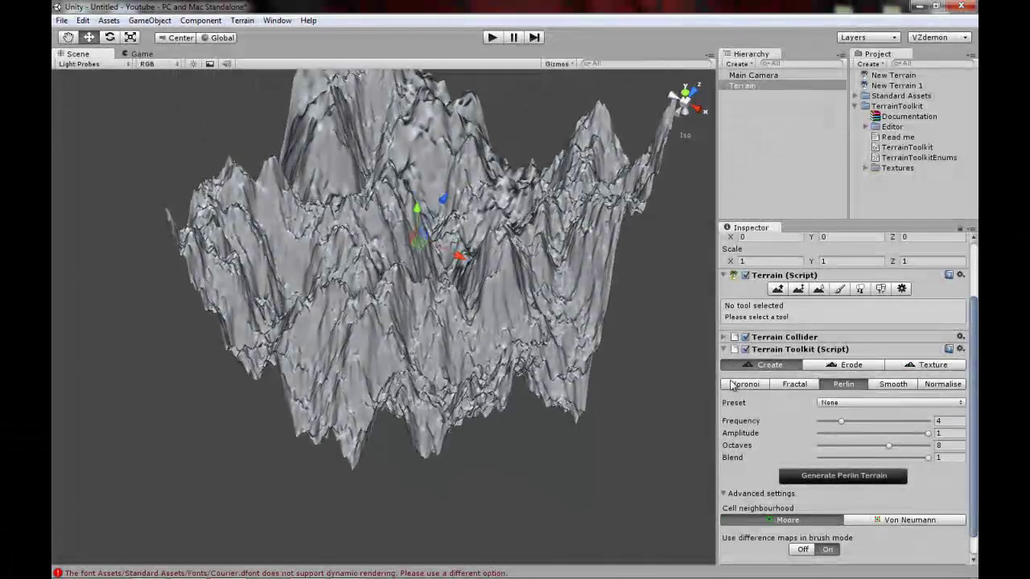
Set the smoothing Iterations to 5 with Blend 1.
click(891, 386)
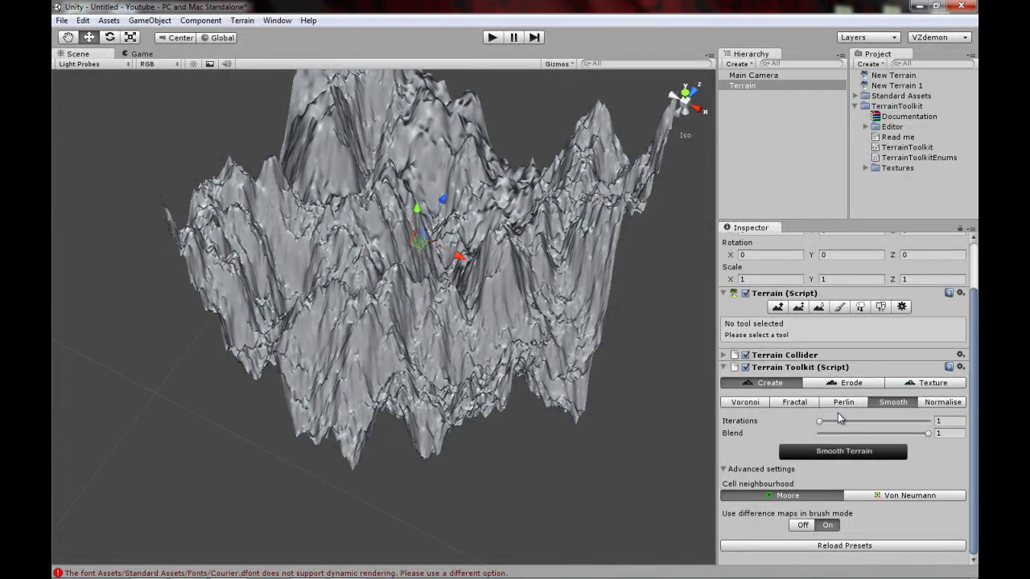
click(849, 425)
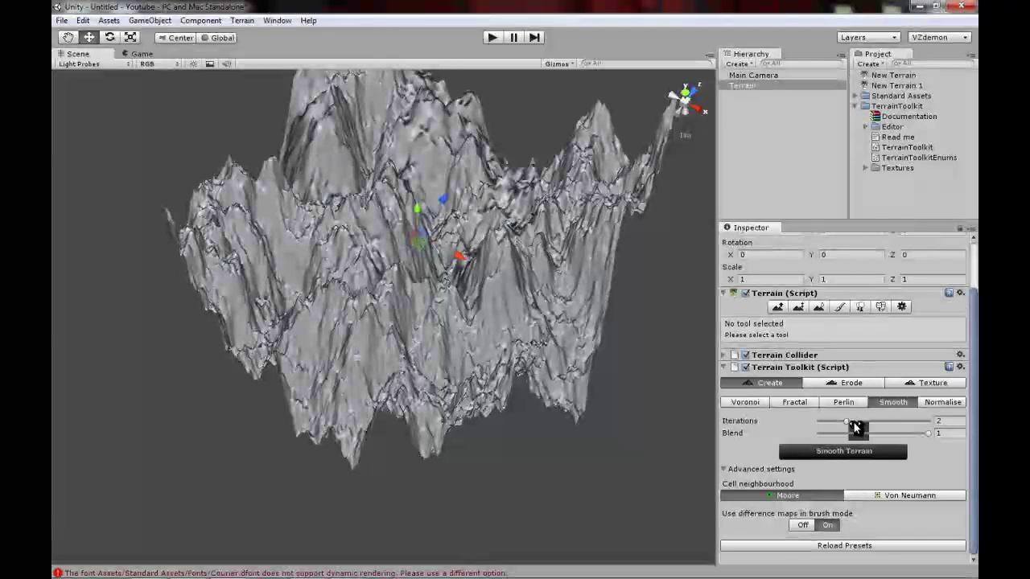
alt+drag(398, 284, 439, 235)
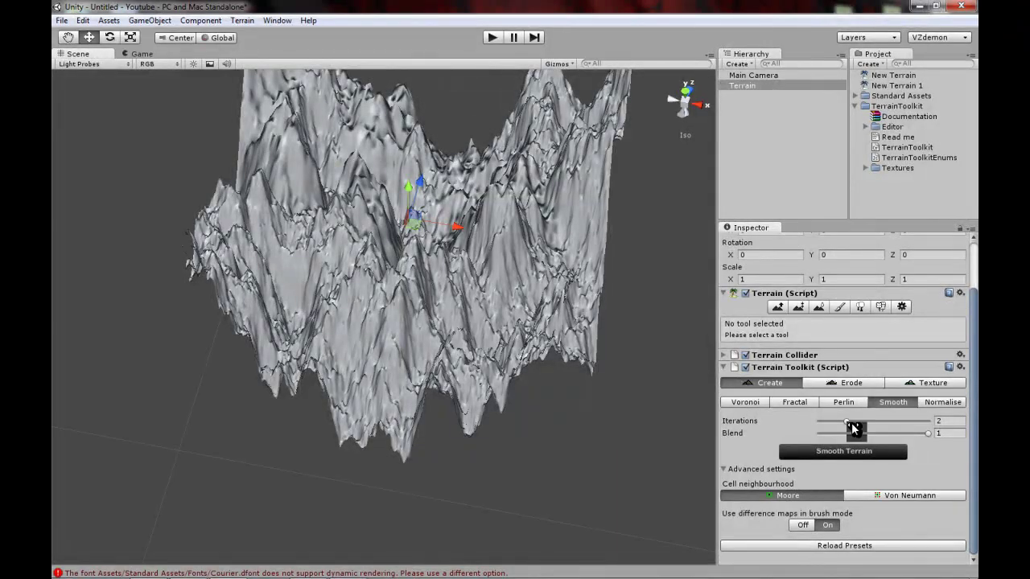
drag(846, 422, 937, 428)
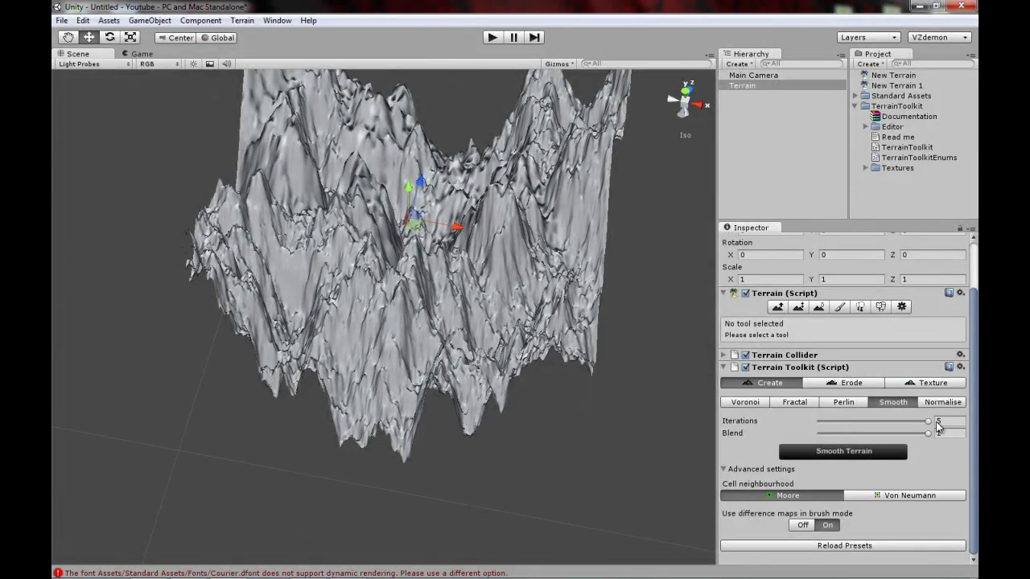
Run six smoothing passes to round the jagged Perlin ridges into hills.
click(861, 455)
alt+drag(675, 450, 661, 374)
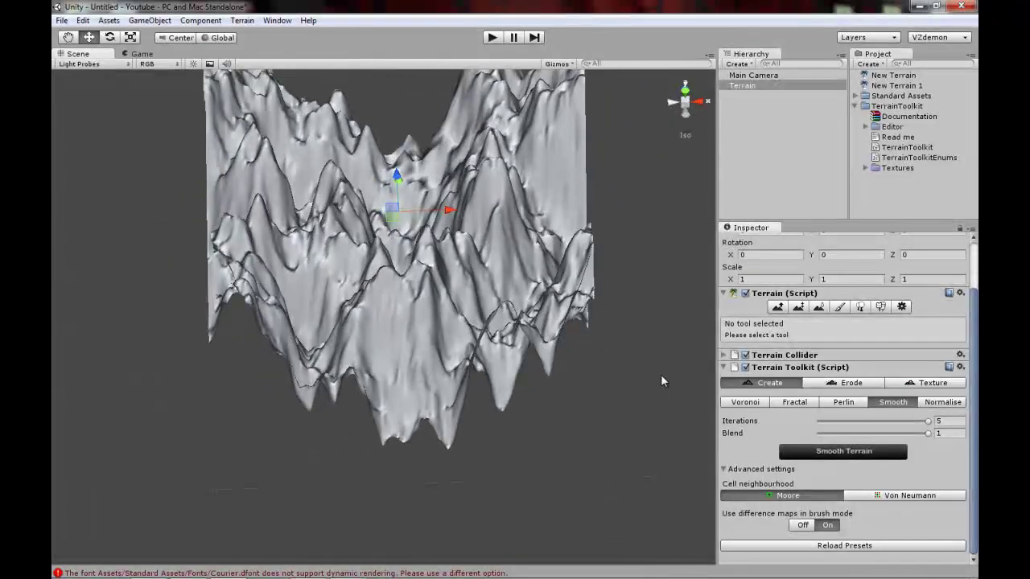
click(856, 457)
click(856, 458)
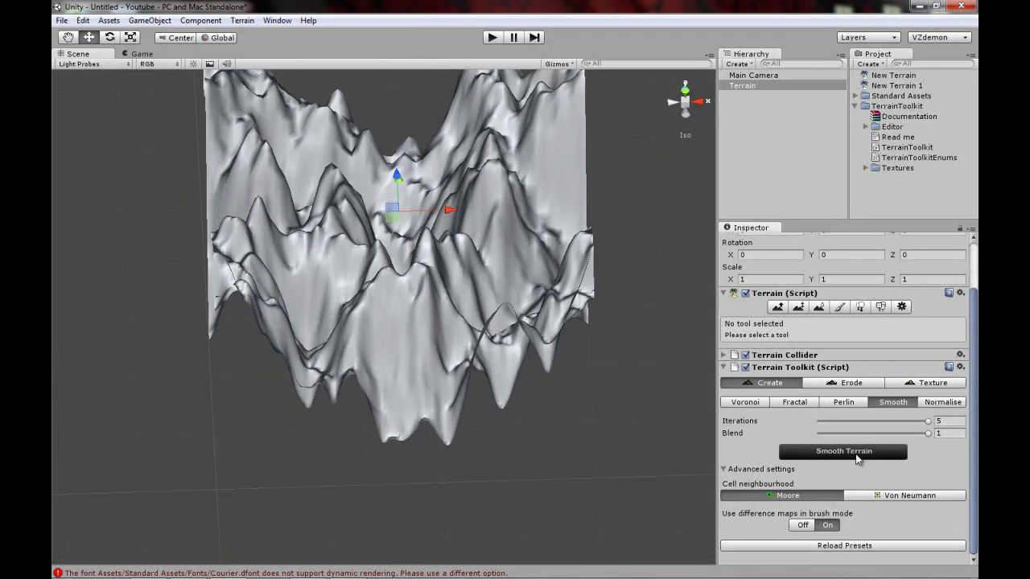
click(857, 457)
click(857, 457)
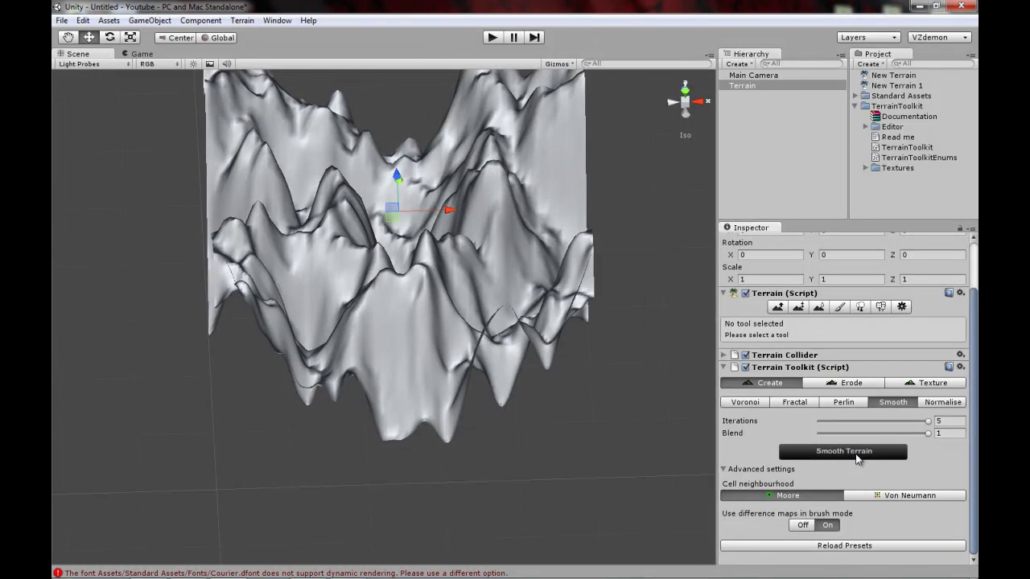
click(857, 456)
click(760, 401)
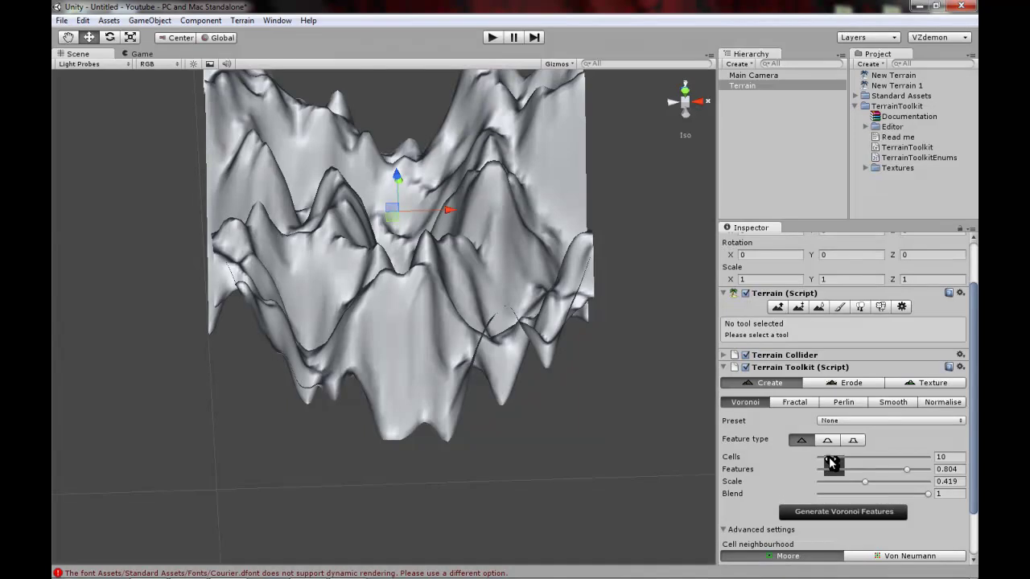
Raise Voronoi Cells to 50, change the feature type, and generate spiky peaks (Features 0.372, Scale 0.721).
drag(829, 457, 898, 483)
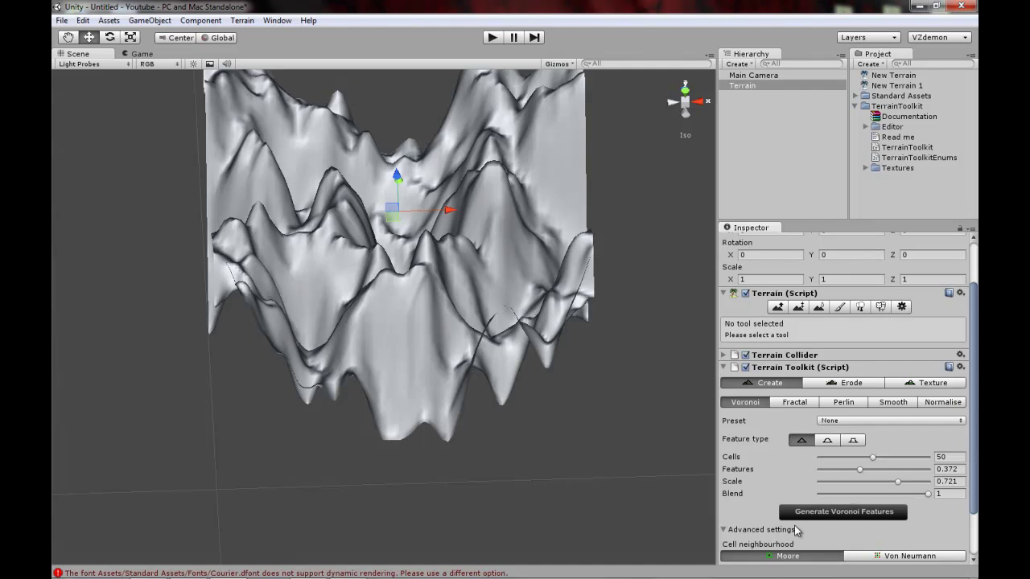
click(827, 440)
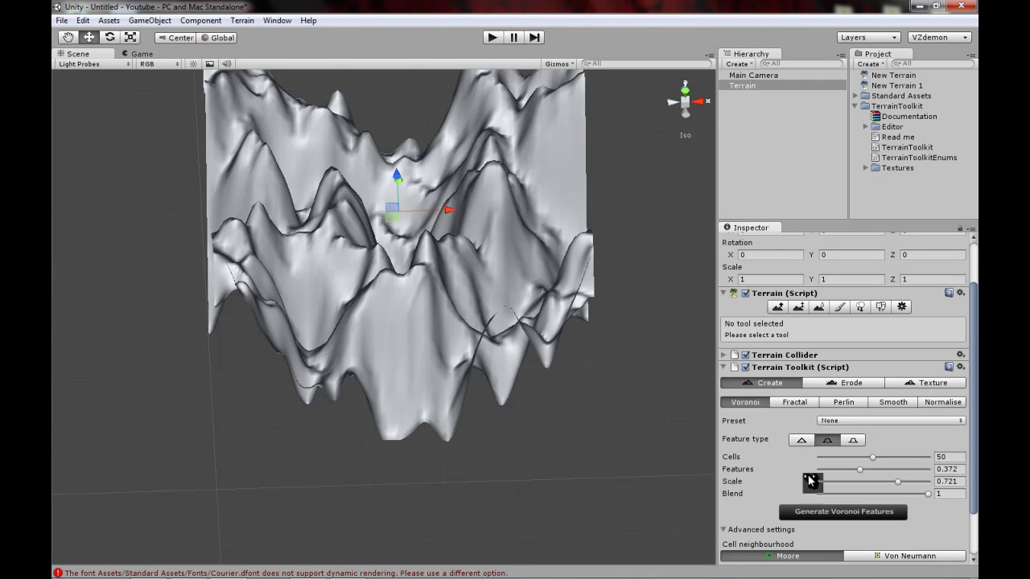
click(835, 515)
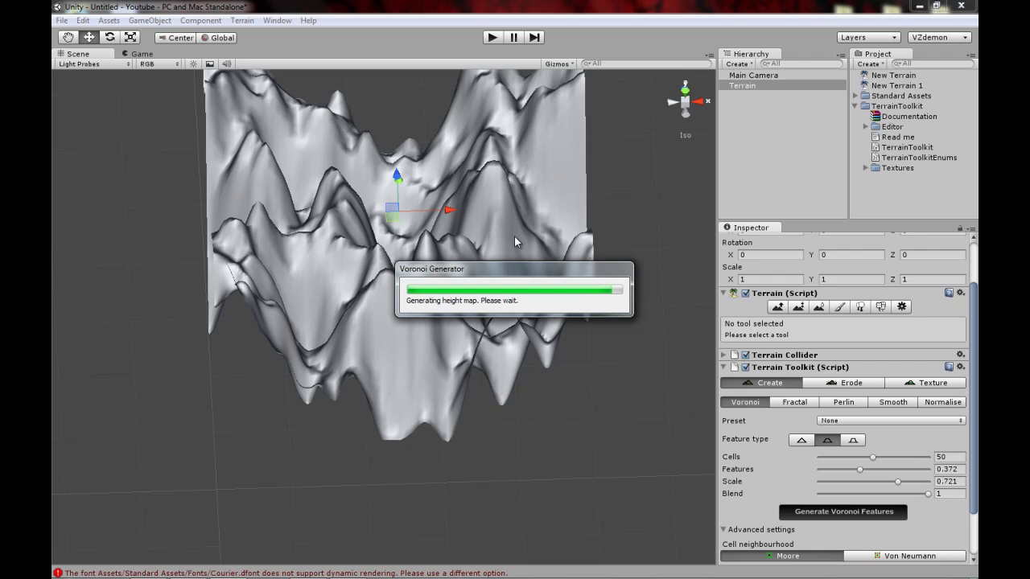
alt+drag(419, 266, 326, 325)
alt+drag(587, 342, 510, 265)
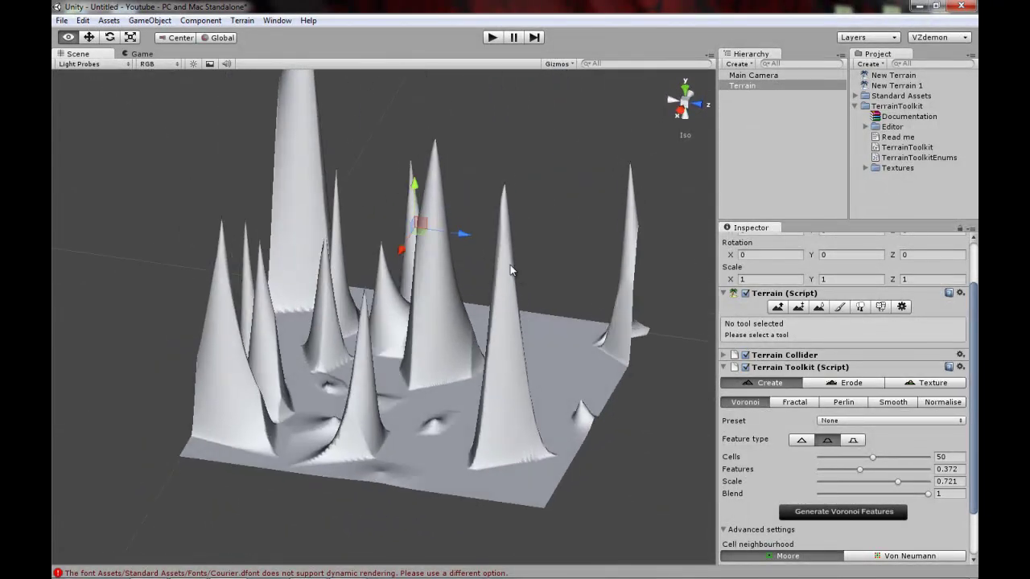
Adjust the Normalise minimum and maximum heights and normalise to lower the spikes.
click(941, 402)
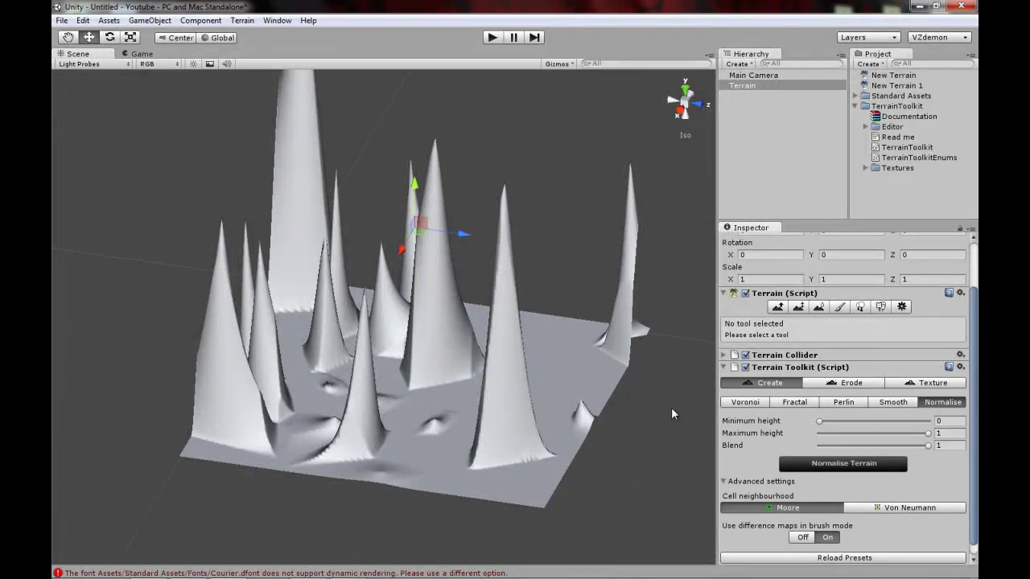
alt+drag(671, 407, 475, 359)
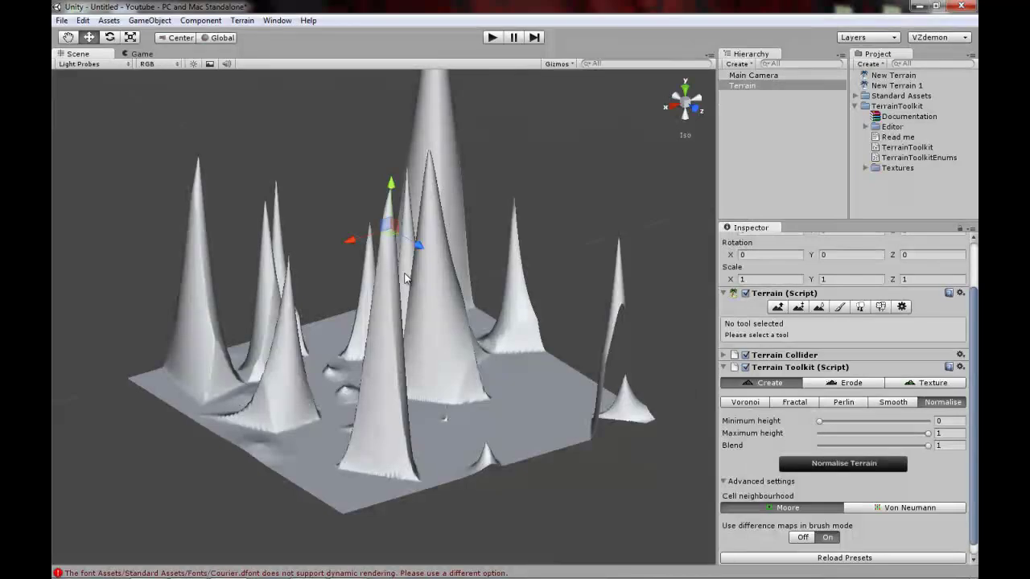
alt+drag(451, 322, 402, 299)
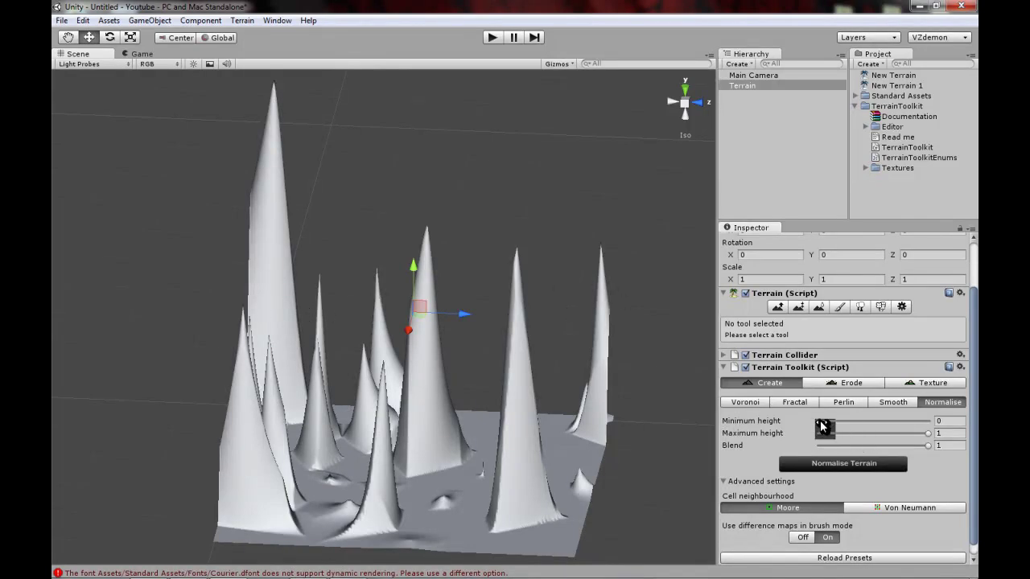
drag(819, 421, 847, 426)
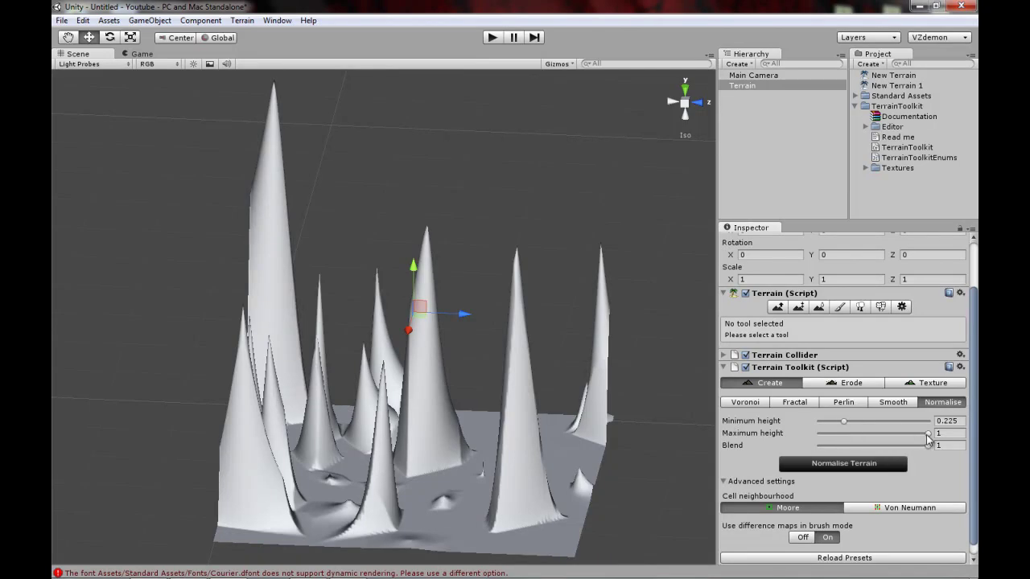
drag(928, 433, 878, 438)
click(883, 465)
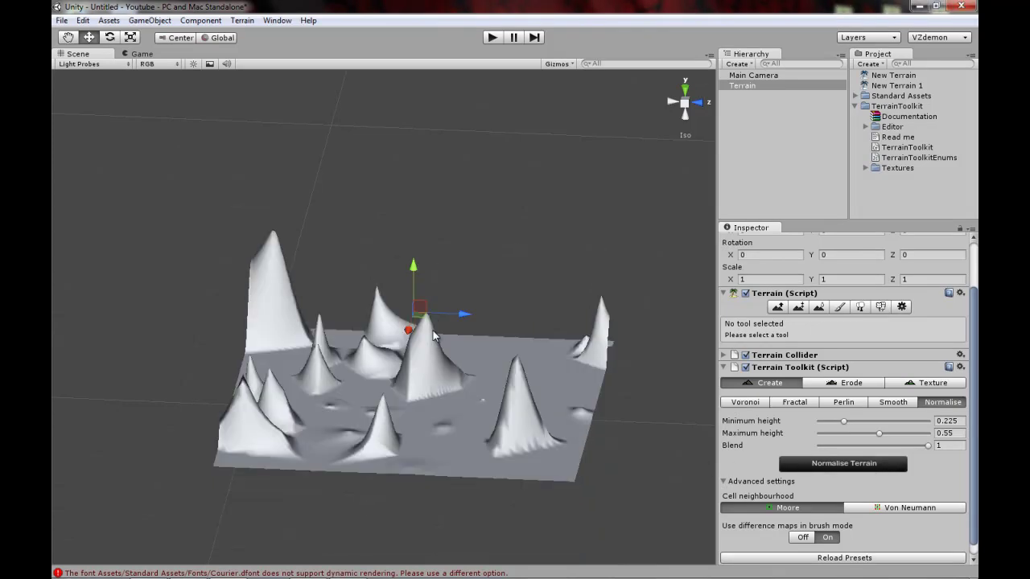
alt+drag(433, 330, 584, 300)
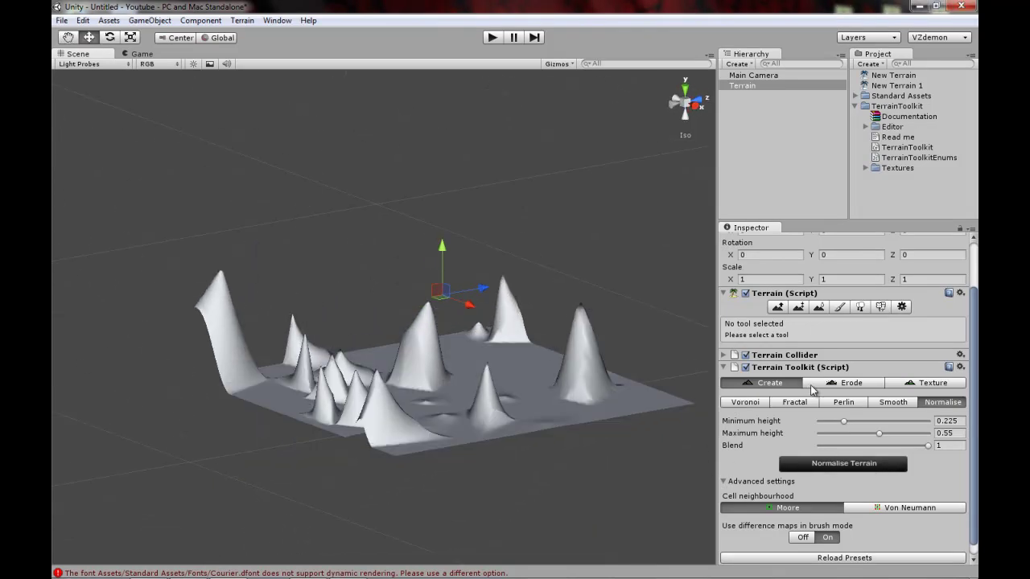
Set both minimum and maximum height to 0.3 and normalise the terrain flat.
click(960, 419)
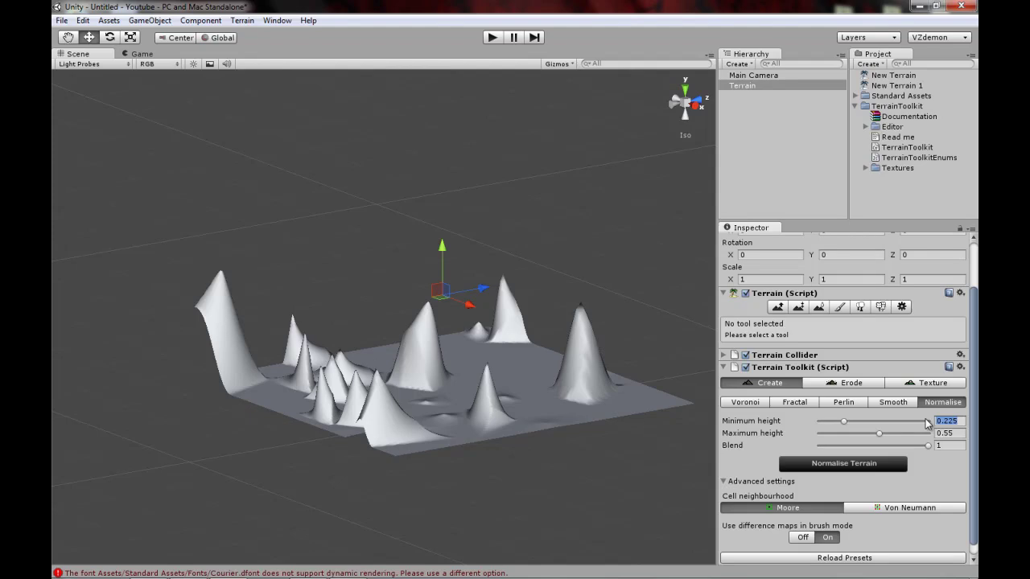
text(0.1)
click(959, 434)
text(0.1)
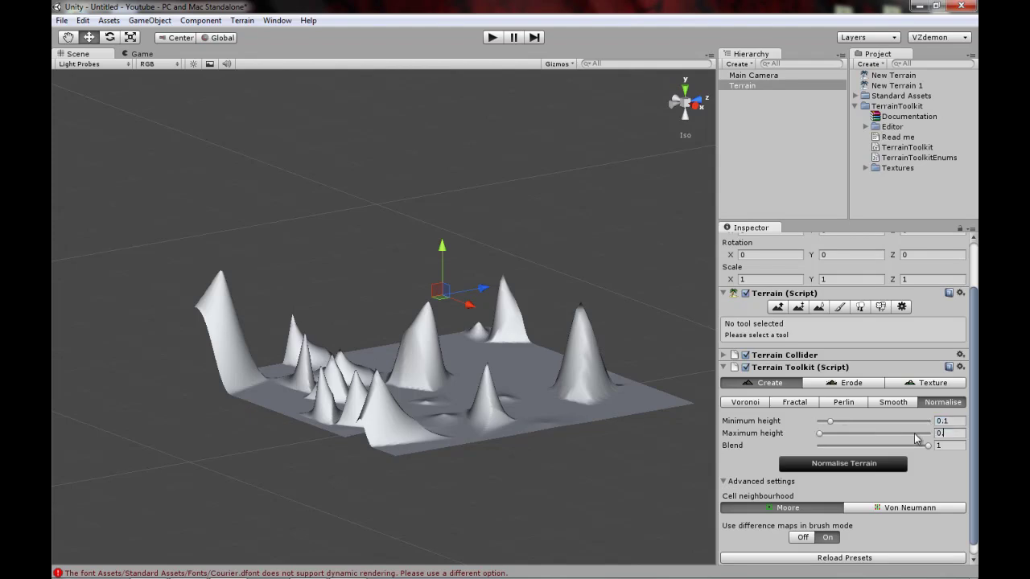
click(950, 420)
text(0.3)
click(952, 433)
text(0.3)
click(836, 464)
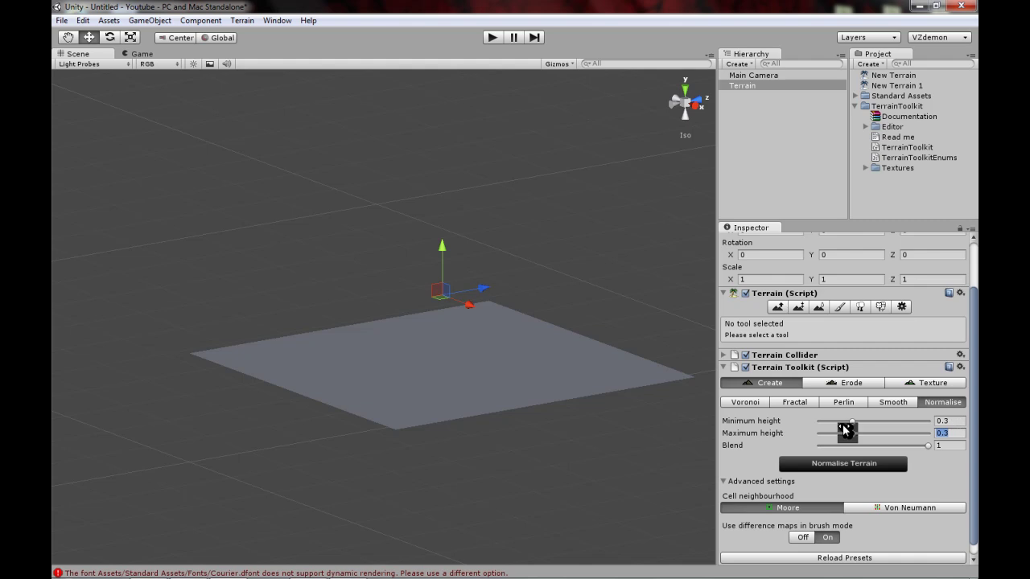
Reset maximum height to 1 and minimum to 0.183, normalising the terrain again.
drag(852, 433, 928, 433)
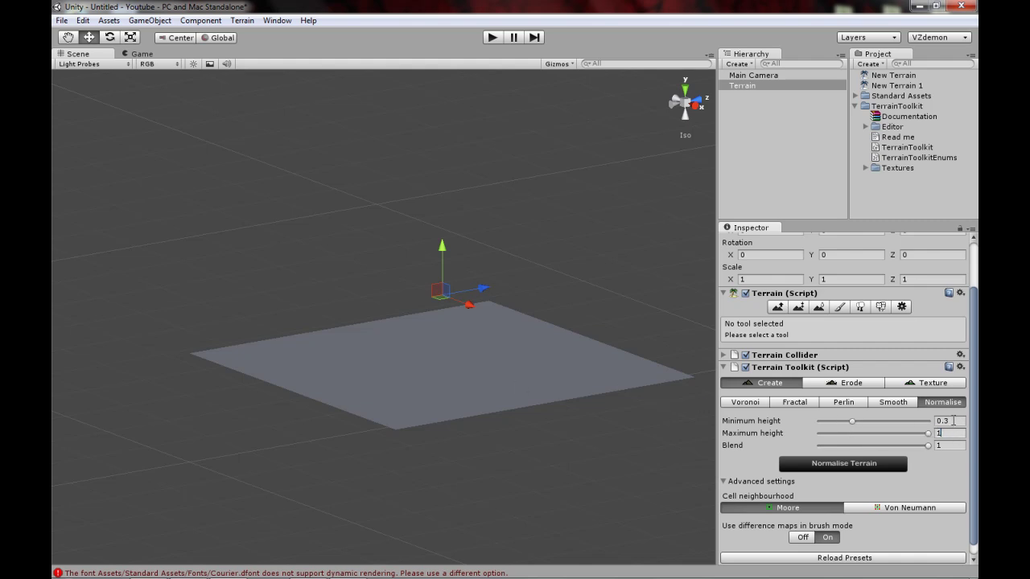
click(938, 421)
text(1)
click(891, 466)
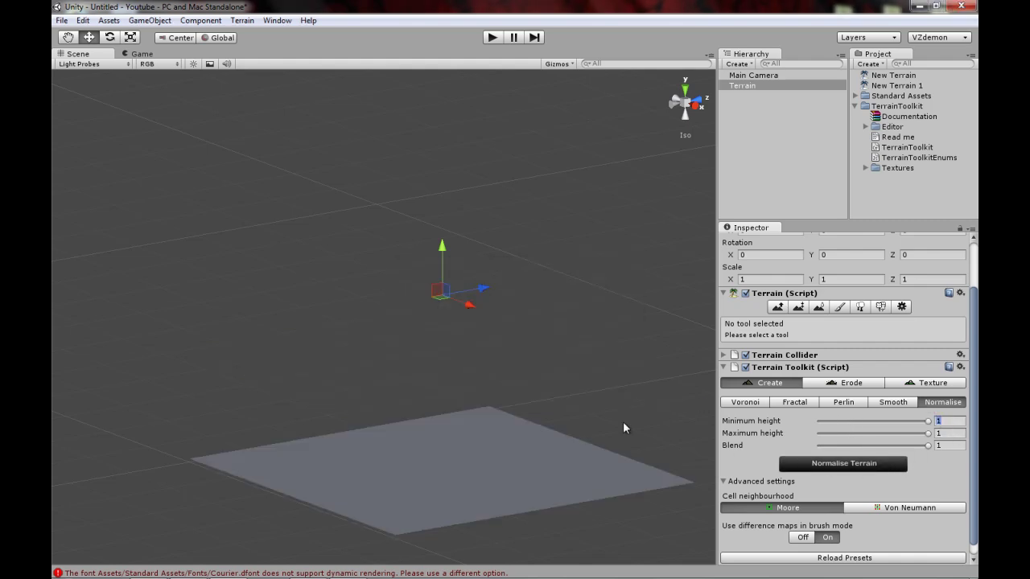
click(935, 419)
drag(927, 424, 839, 437)
click(836, 466)
click(828, 465)
Regenerate the flat terrain as Perlin hills with the Rolling Hills preset at Frequency 5.
click(745, 402)
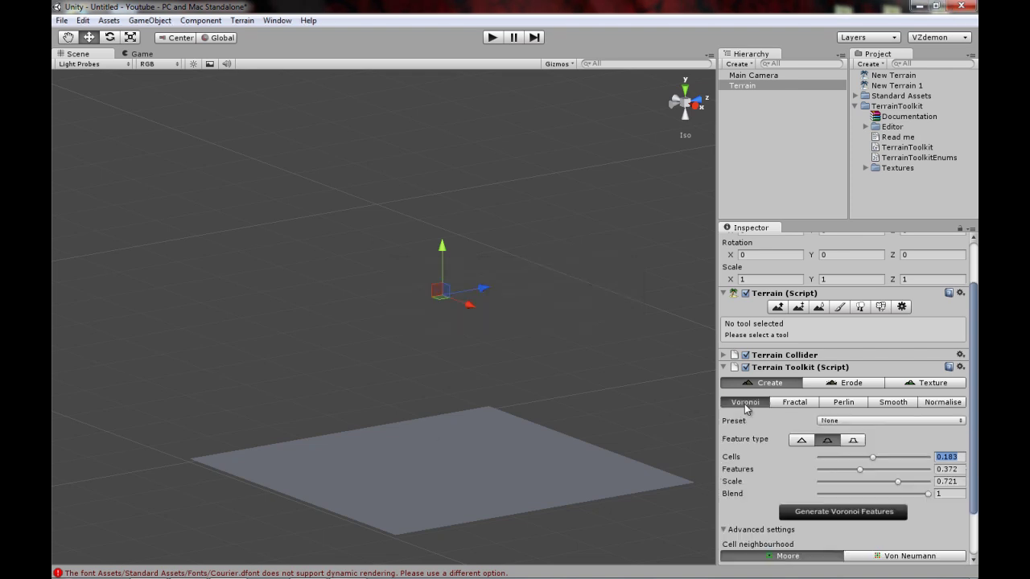
click(794, 403)
click(861, 404)
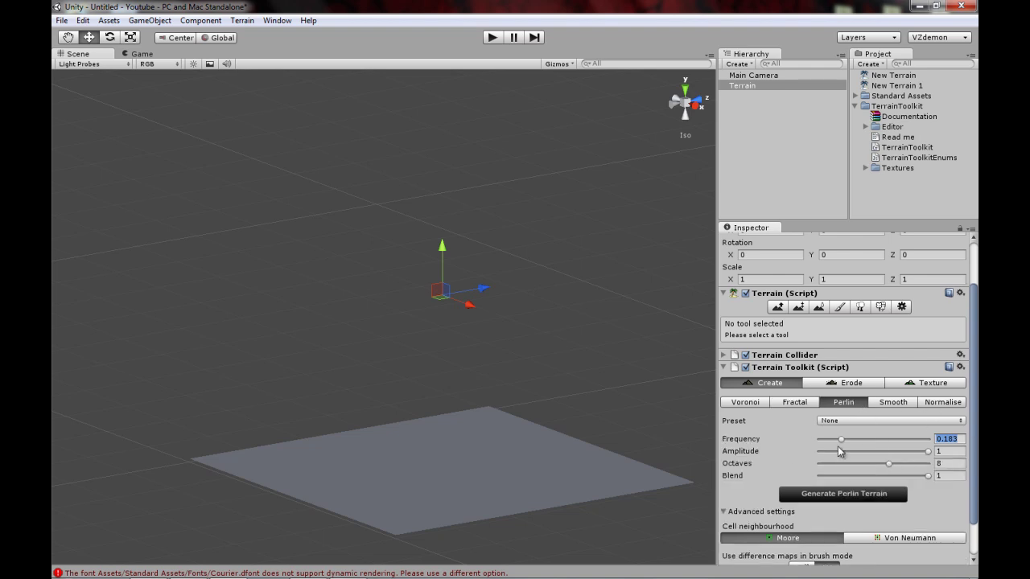
click(847, 422)
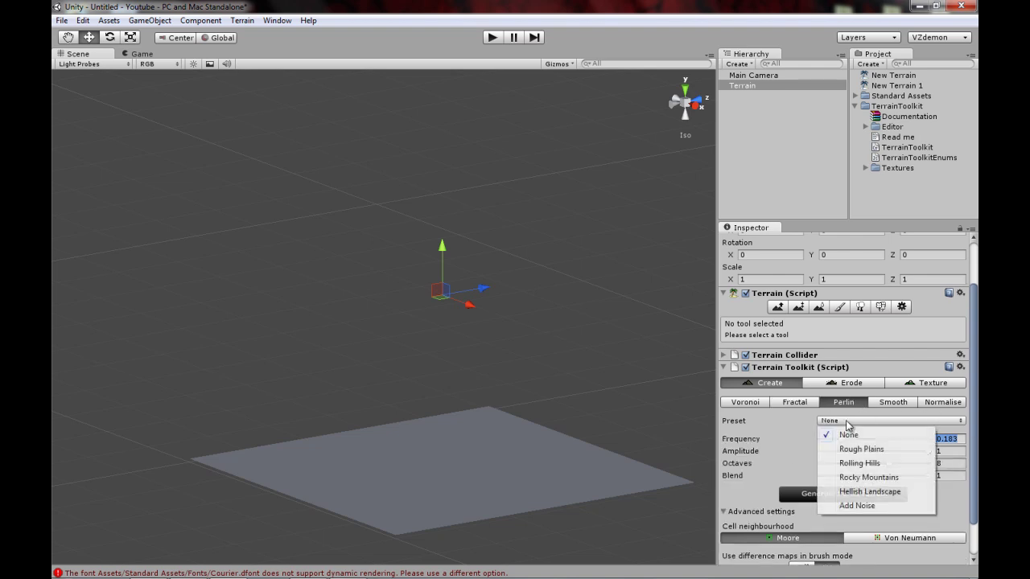
click(875, 463)
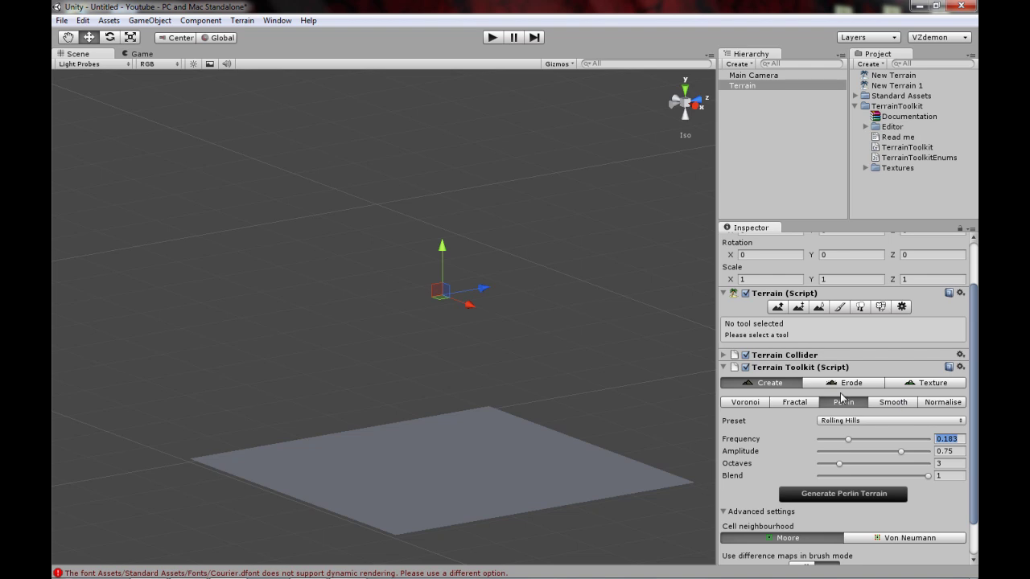
text(5)
alt+drag(558, 343, 455, 326)
click(824, 499)
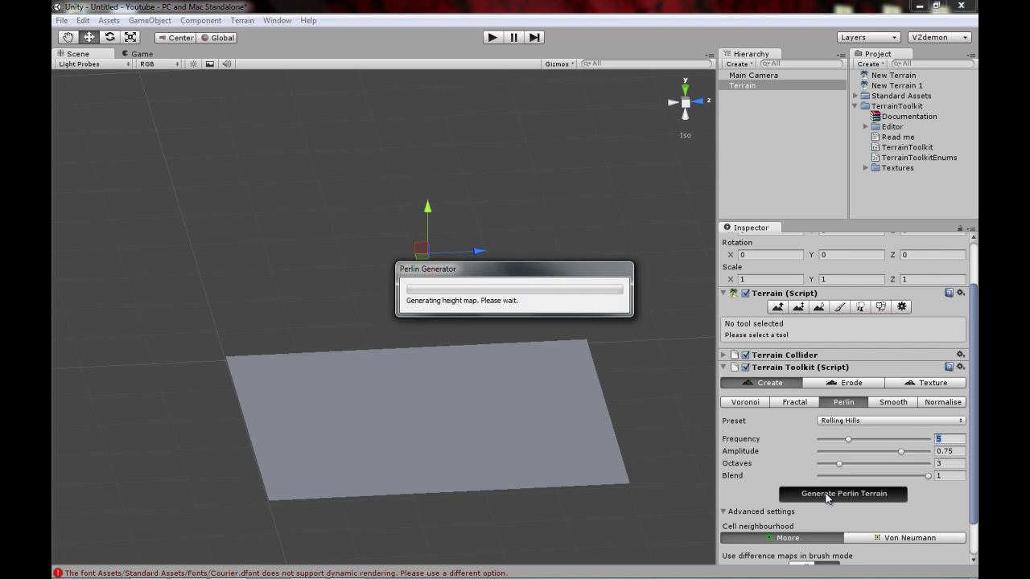
alt+drag(410, 236, 483, 353)
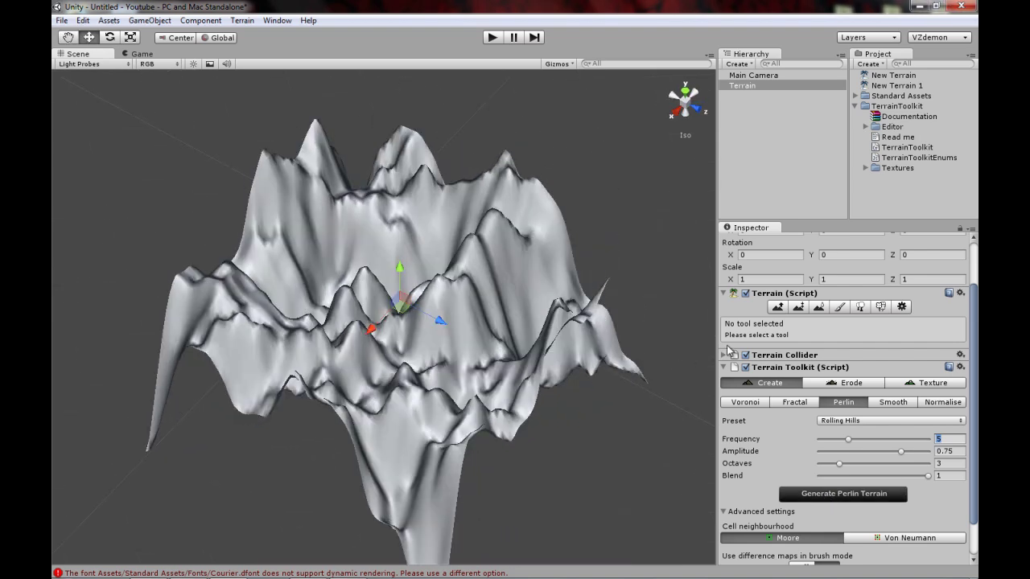
click(849, 384)
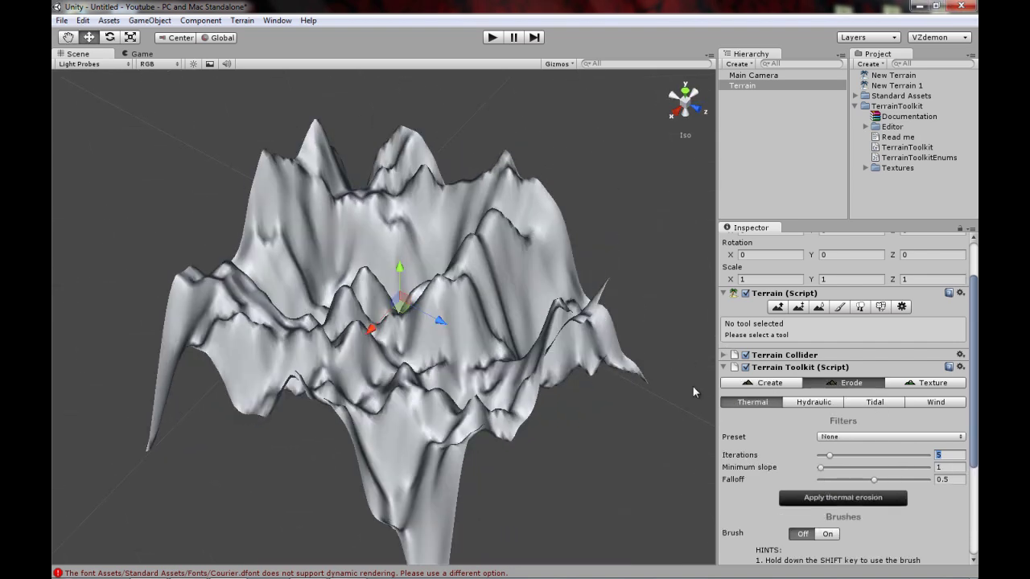
Apply thermal erosion with 25 iterations, minimum slope 1 and falloff 0.5, and inspect the result.
click(340, 561)
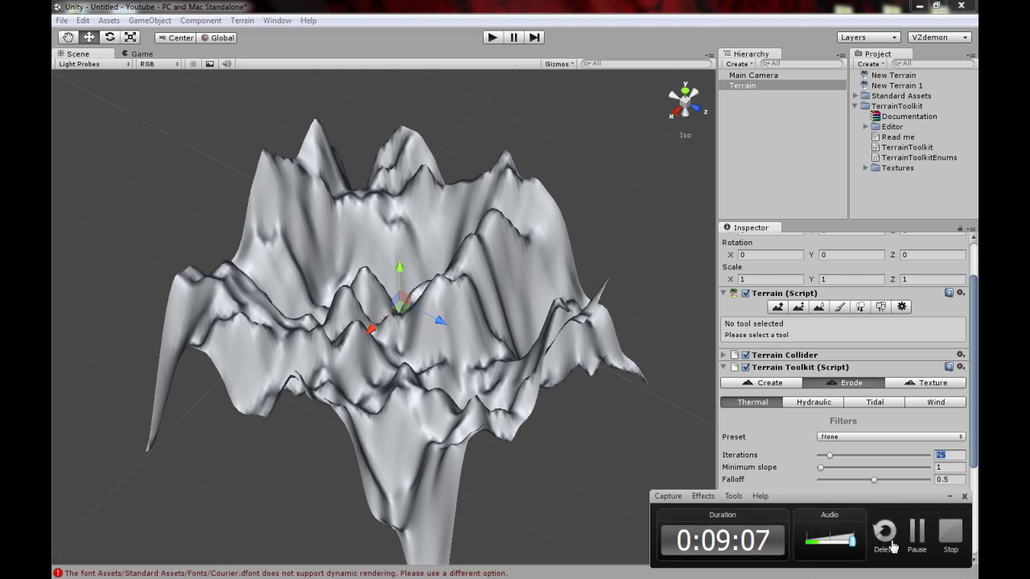
click(915, 535)
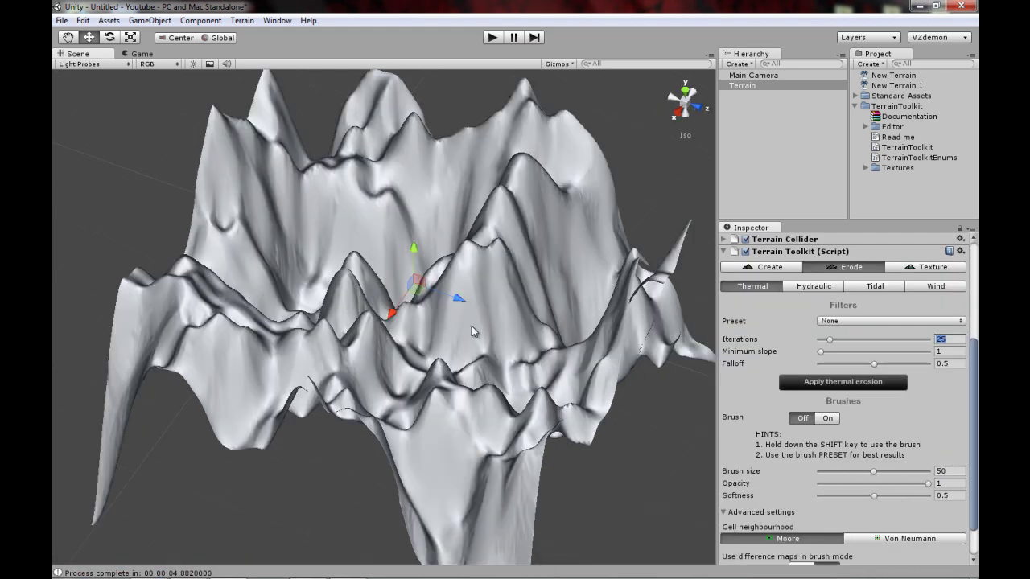
alt+drag(471, 326, 356, 268)
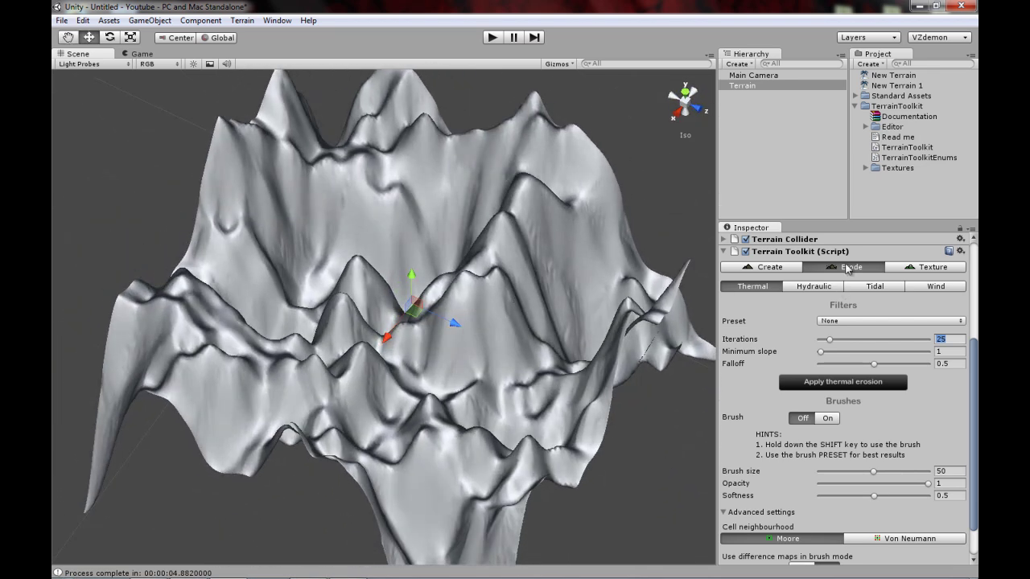
alt+drag(601, 265, 538, 217)
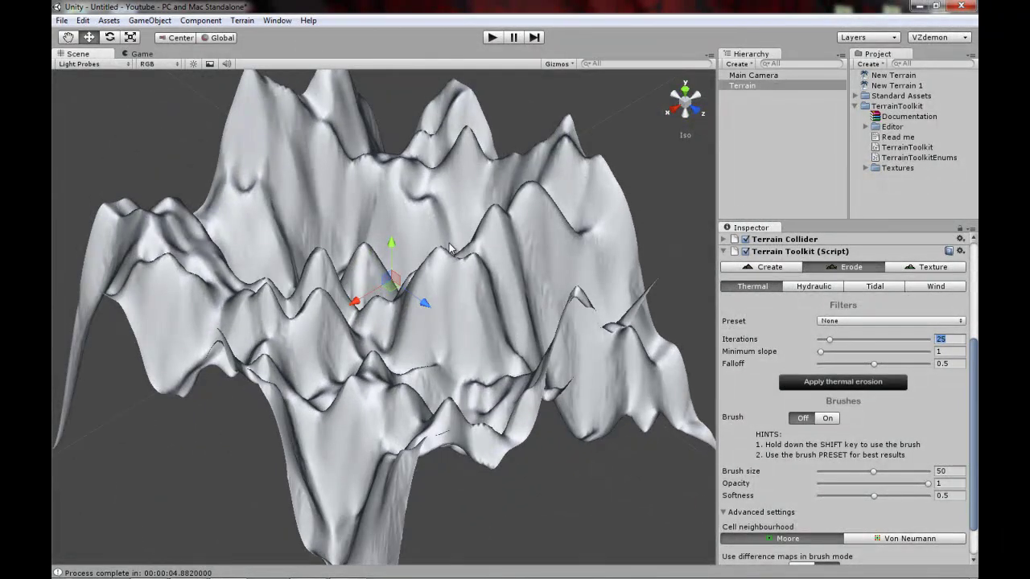
alt+drag(419, 248, 465, 242)
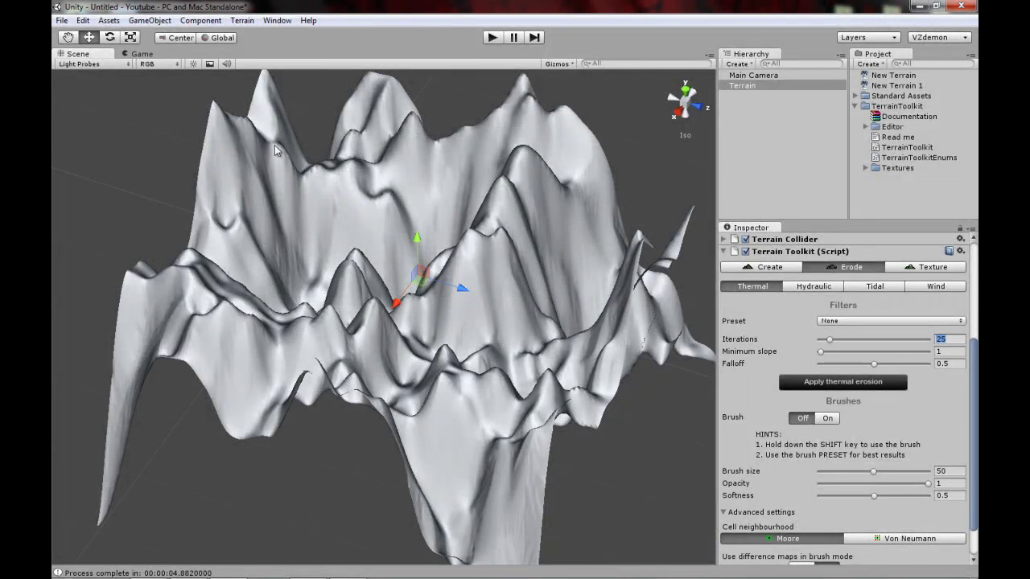
alt+drag(304, 213, 409, 230)
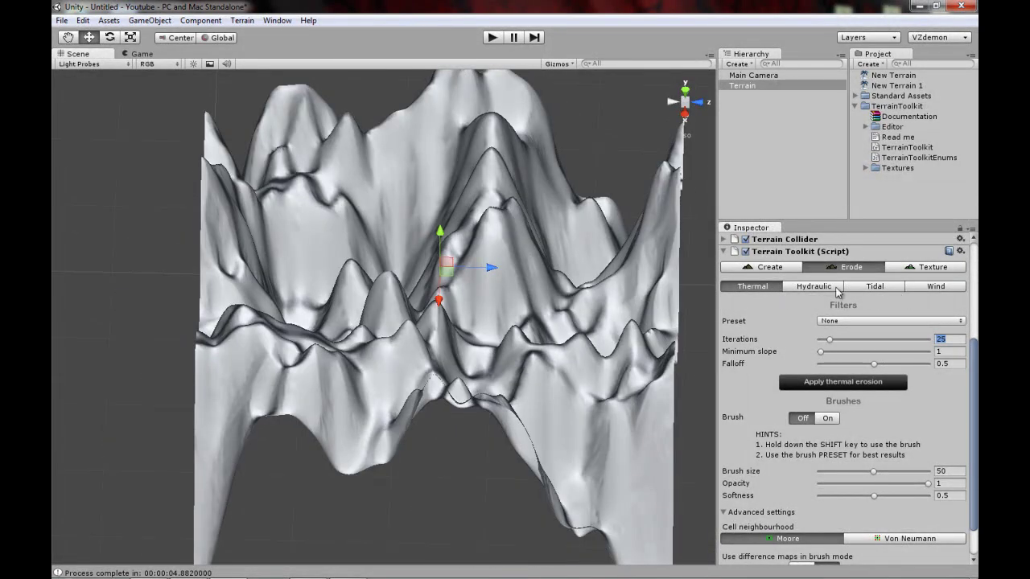
Compare the Hydraulic and Tidal erosion settings while orbiting around the terrain.
click(809, 287)
click(875, 287)
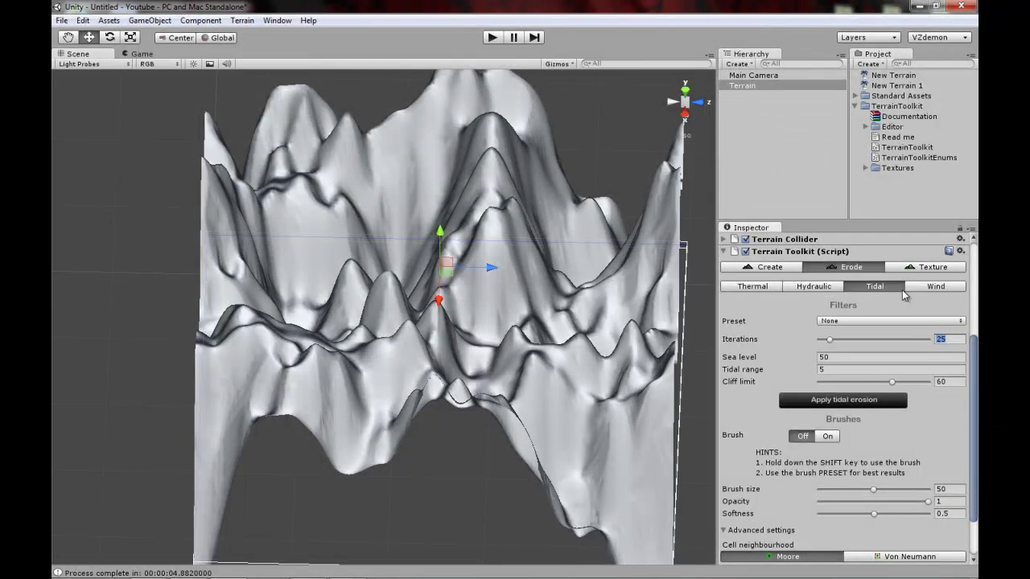
alt+drag(555, 270, 450, 228)
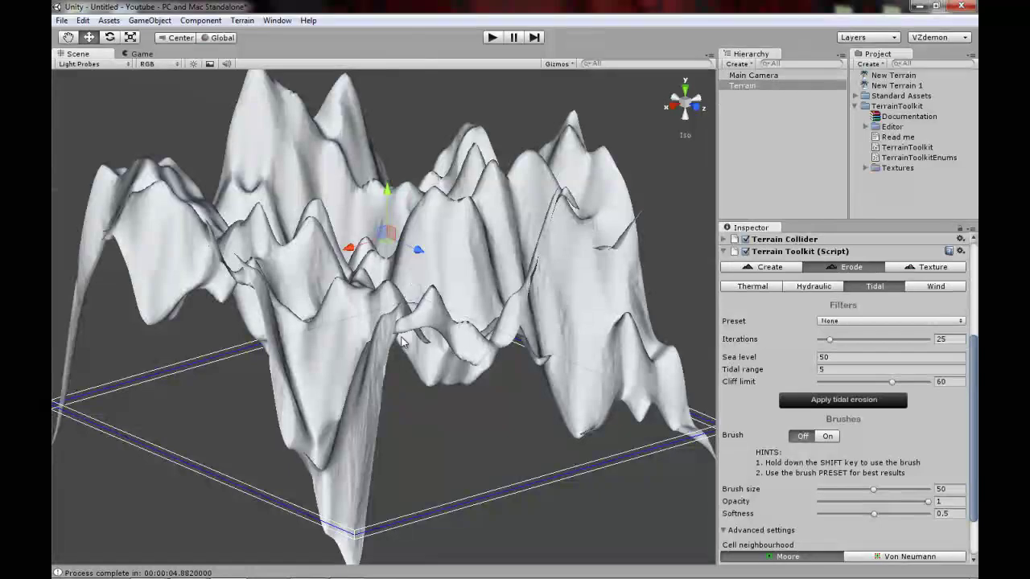
alt+drag(338, 329, 525, 386)
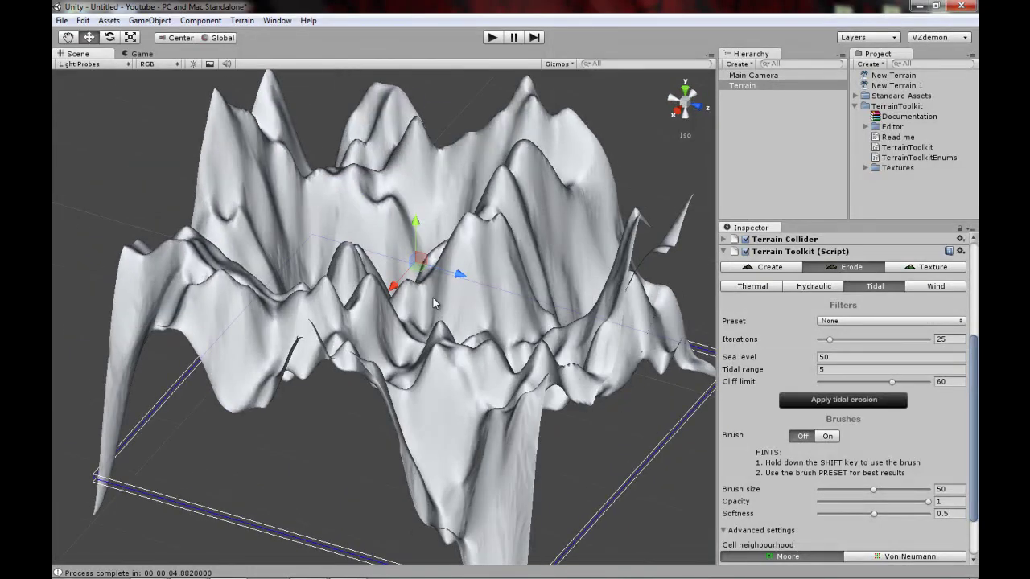
click(832, 286)
alt+drag(577, 296, 567, 234)
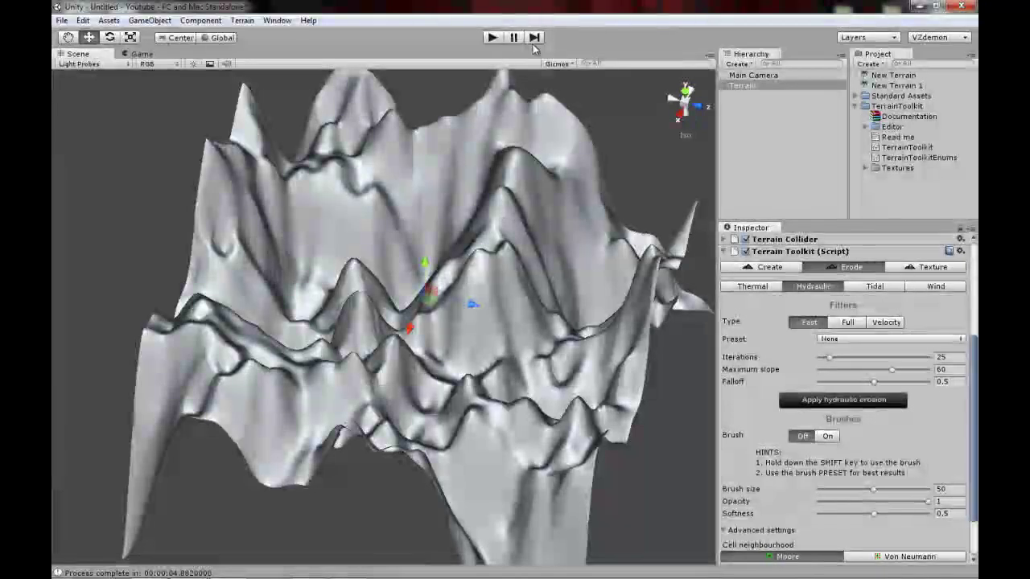
alt+drag(355, 354, 587, 308)
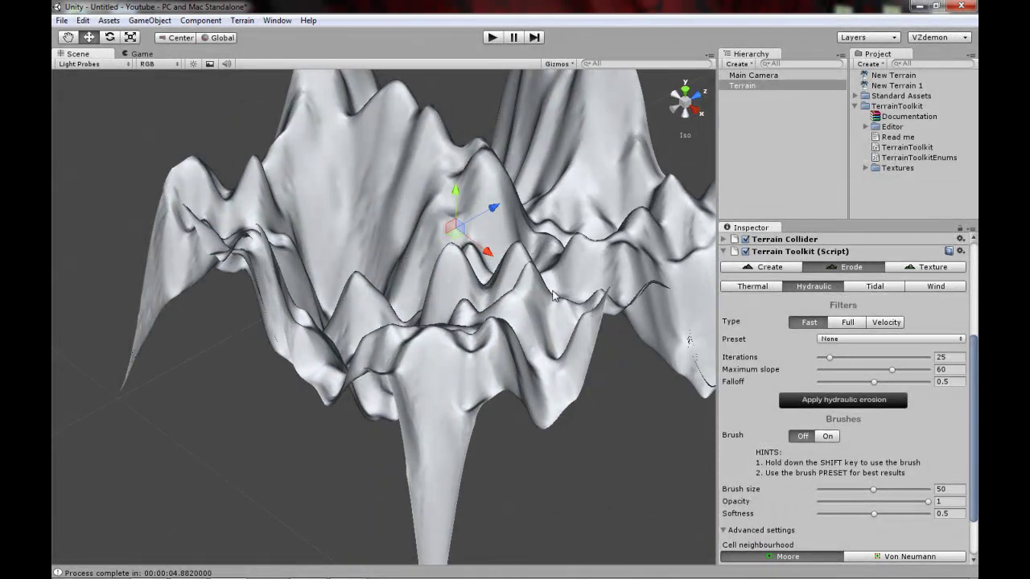
alt+drag(554, 297, 238, 261)
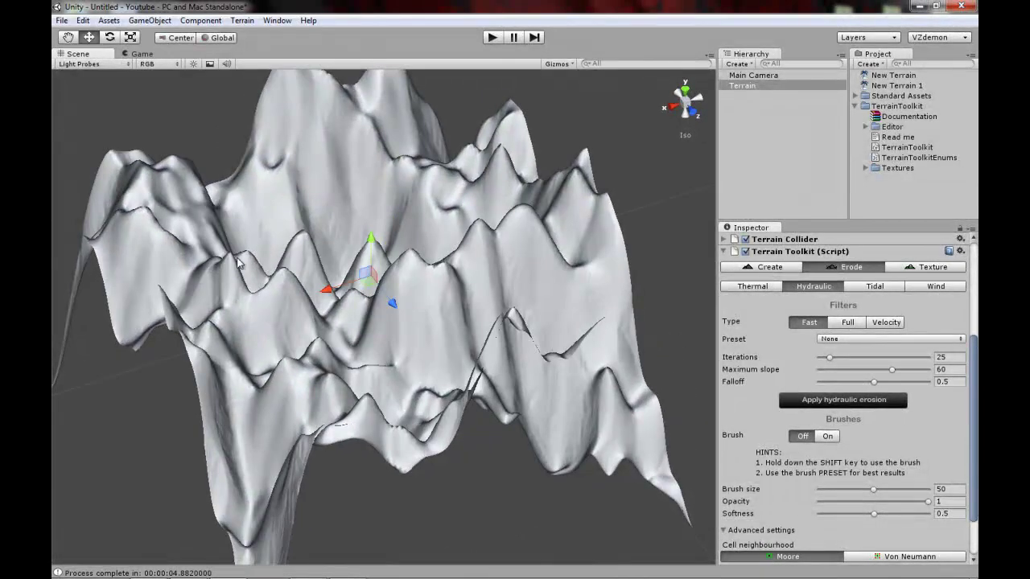
Check the Wind erosion settings, then return to Hydraulic and keep inspecting the terrain.
click(938, 288)
alt+drag(383, 266, 414, 251)
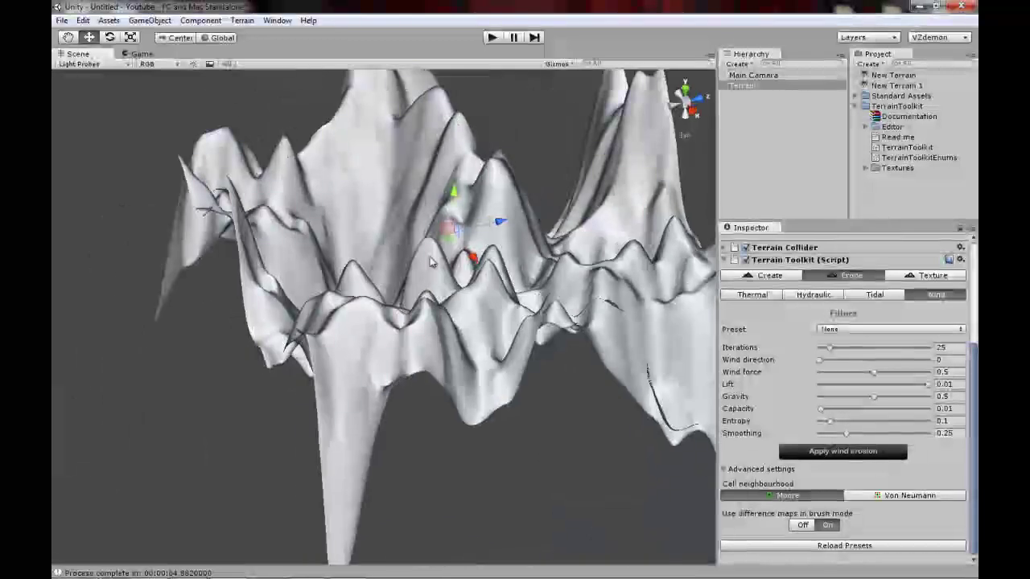
click(810, 295)
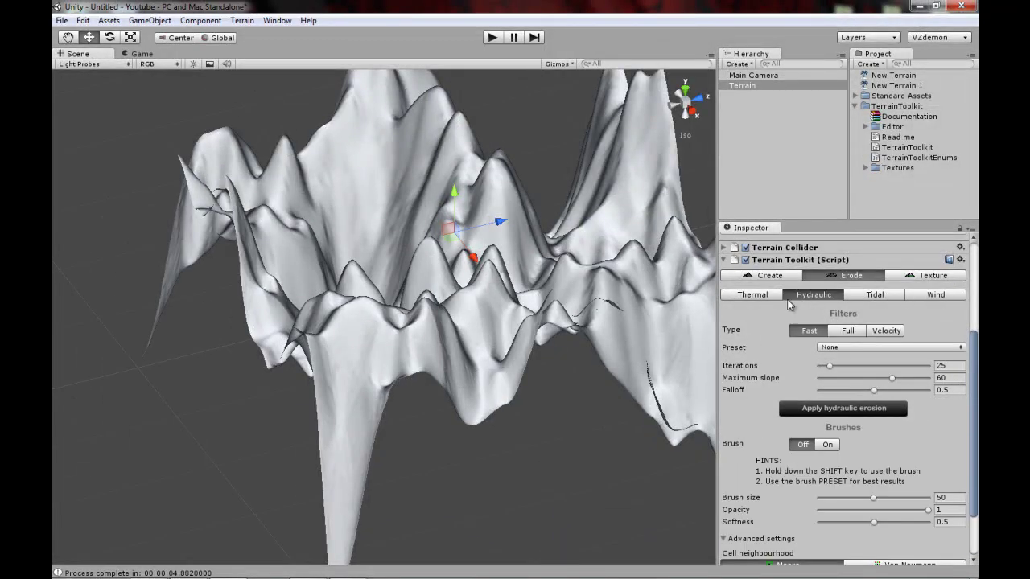
mouse_move(451, 321)
alt+mouse_down()
mouse_move(395, 333)
mouse_move(434, 326)
mouse_move(419, 326)
mouse_move(446, 294)
alt+mouse_up()
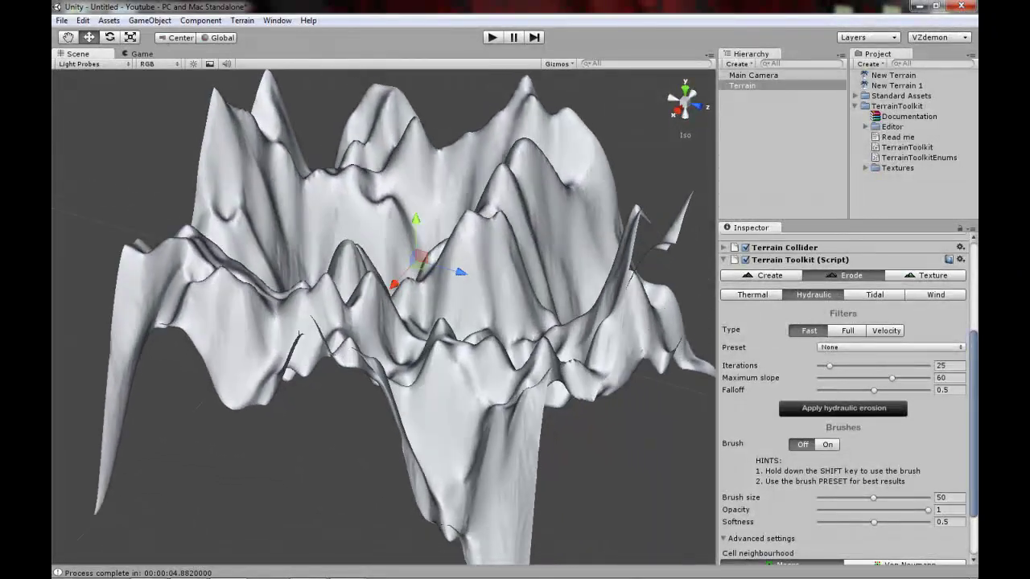
scroll(975, 330, down, 2)
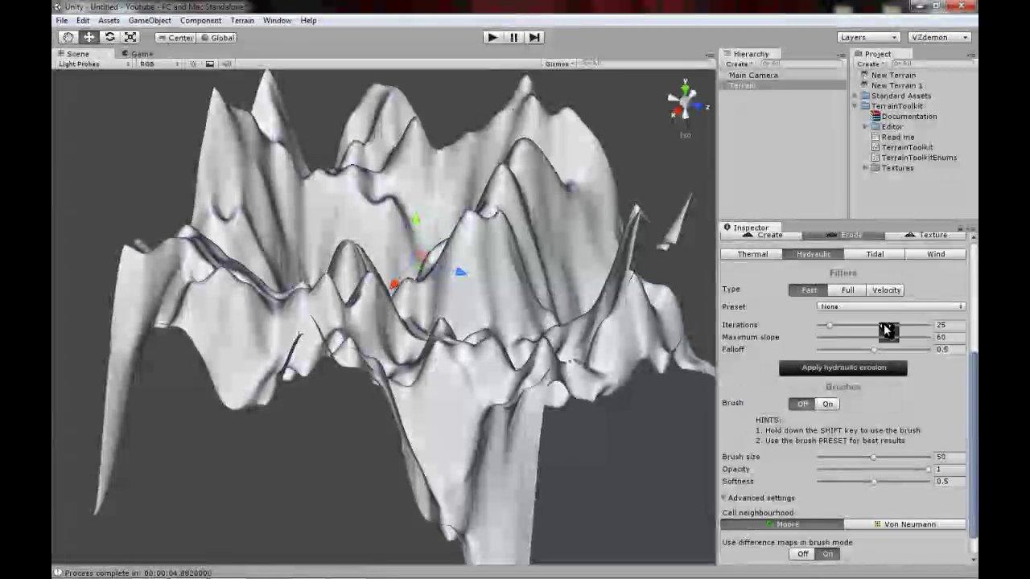
scroll(976, 364, up, 3)
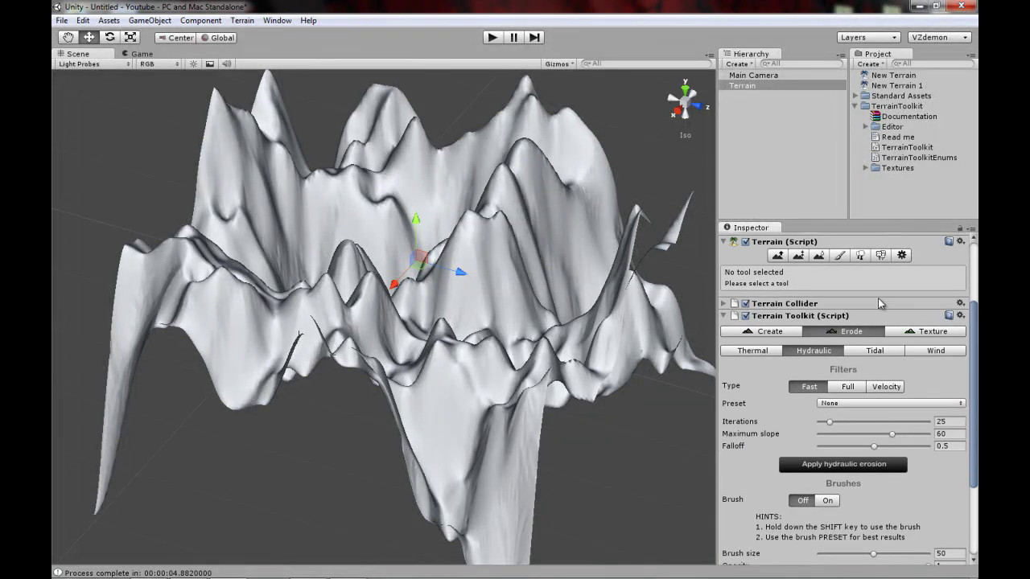
alt+drag(564, 190, 410, 254)
alt+drag(494, 270, 467, 266)
Add a cliff texture slot in the texturing settings, leaving the terrain checkered.
click(932, 332)
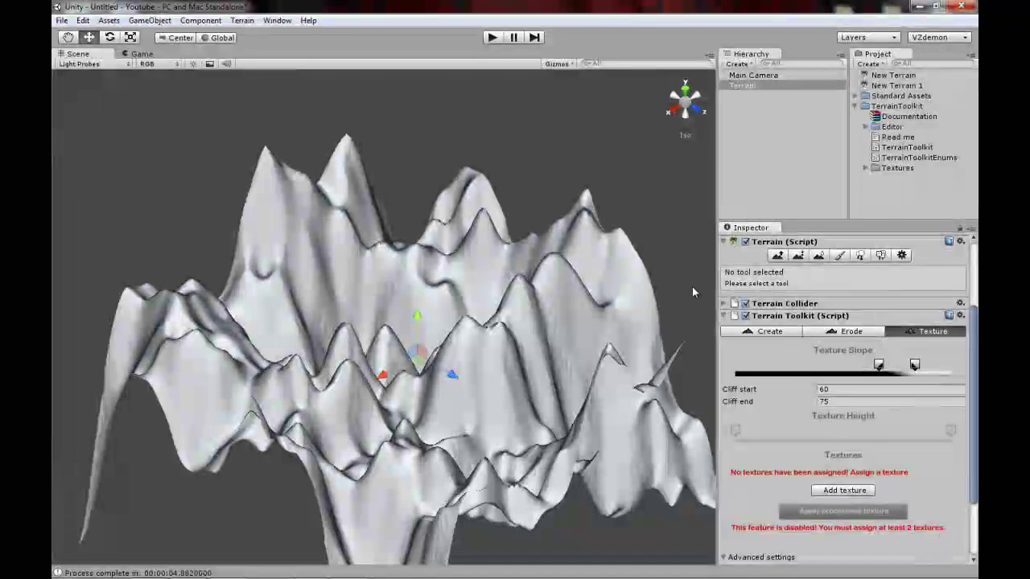
alt+drag(692, 286, 578, 281)
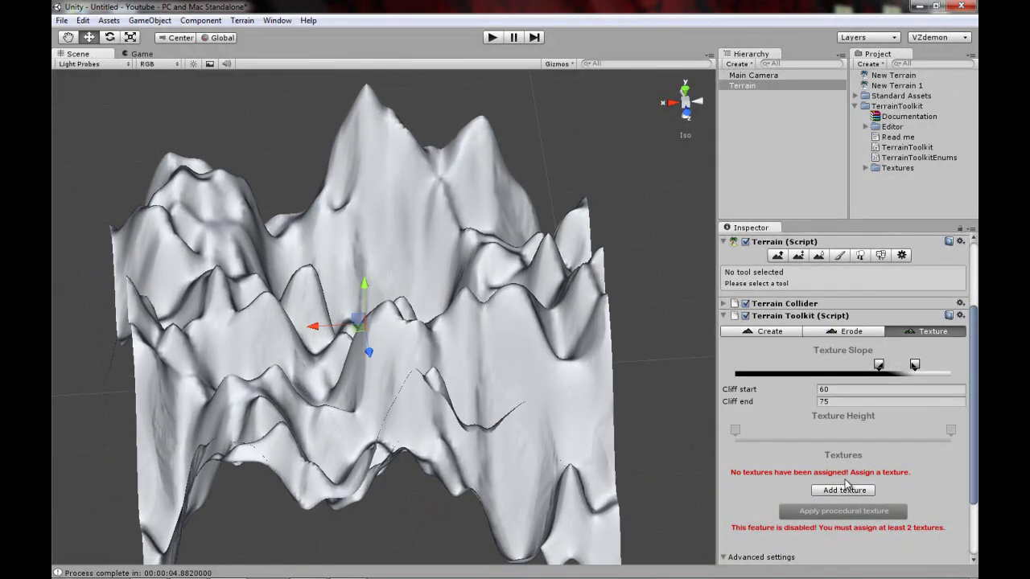
alt+drag(530, 266, 492, 312)
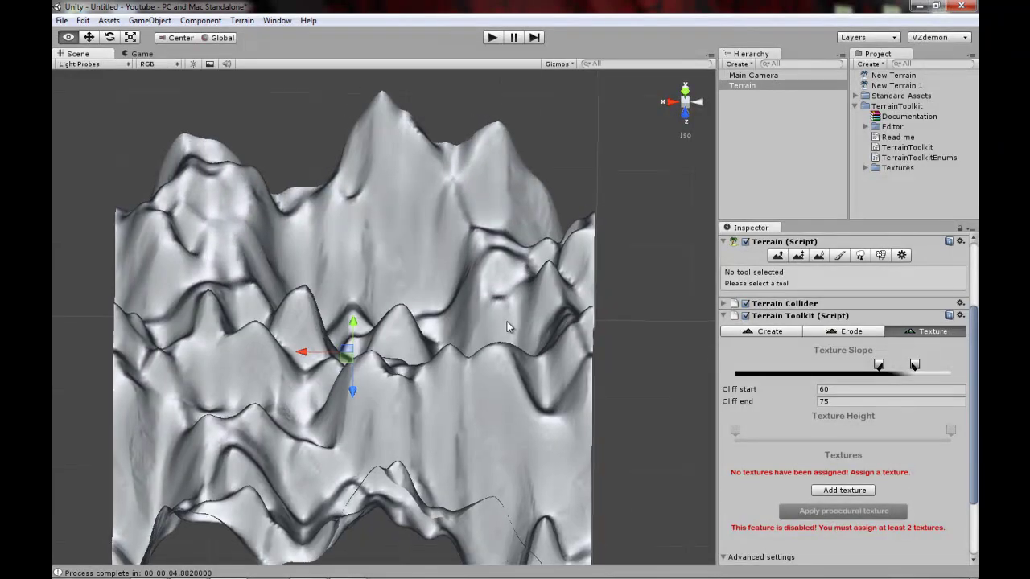
click(844, 490)
alt+drag(700, 430, 563, 402)
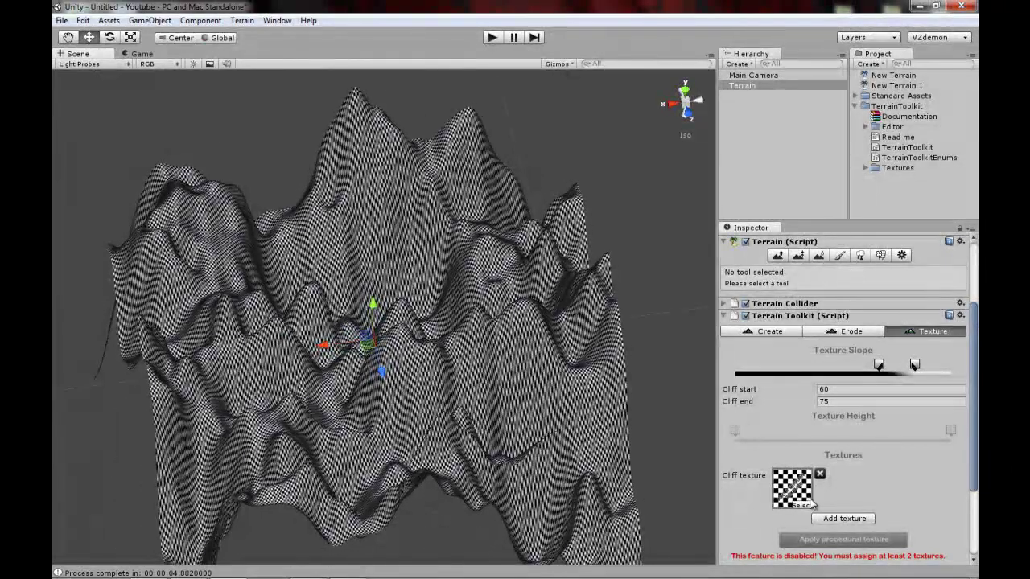
Preview GoodDirt, Grass and Grass&Rock, then assign Grass (Hill) as the cliff texture.
click(807, 502)
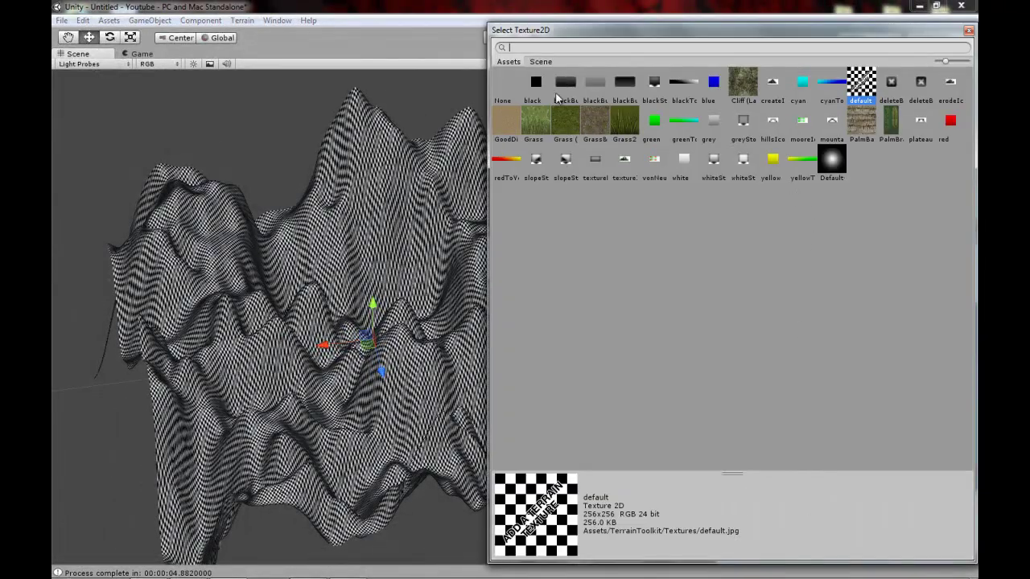
click(510, 119)
click(534, 119)
click(564, 120)
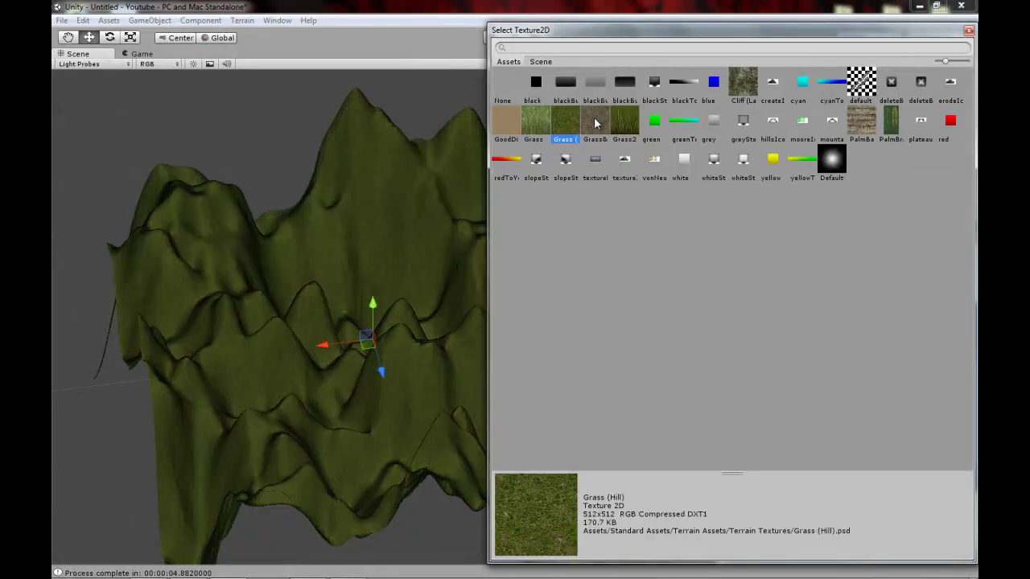
click(606, 122)
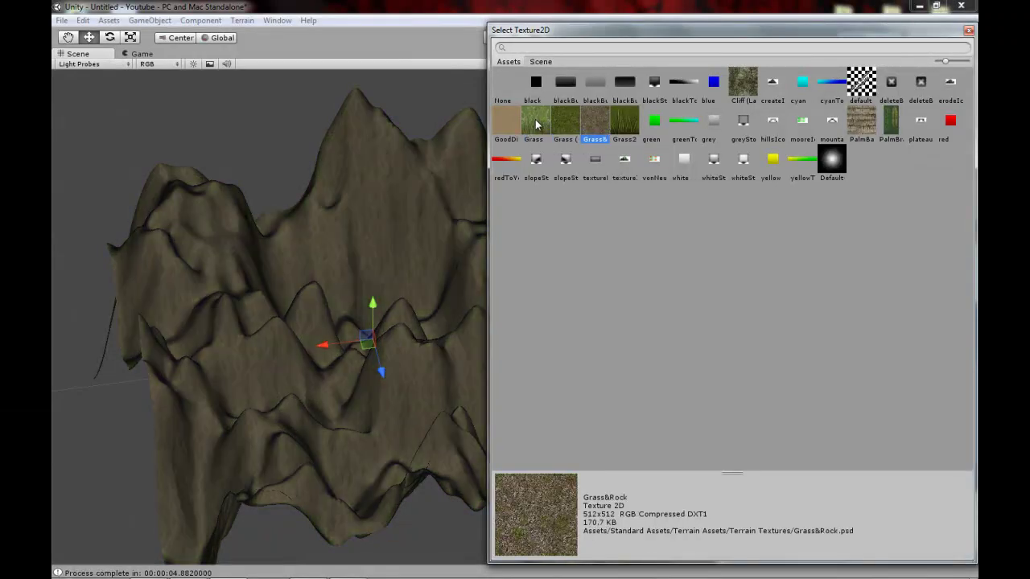
click(501, 122)
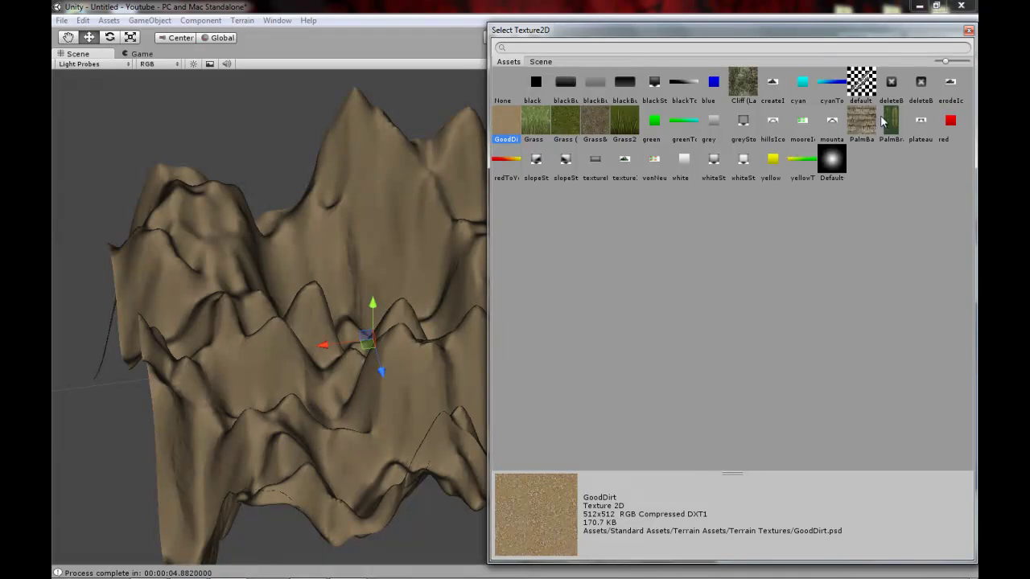
click(566, 119)
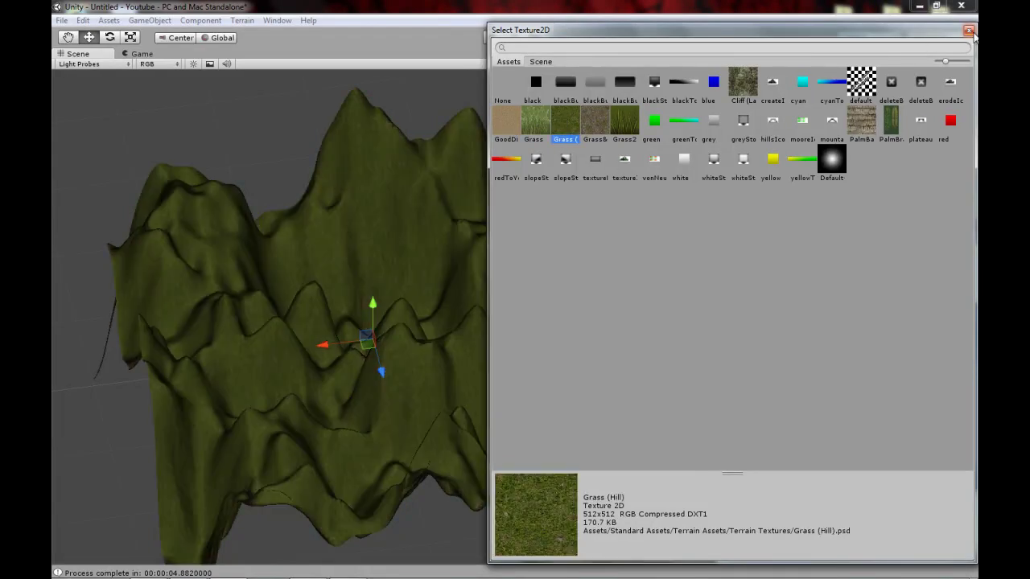
click(968, 30)
alt+drag(354, 257, 449, 250)
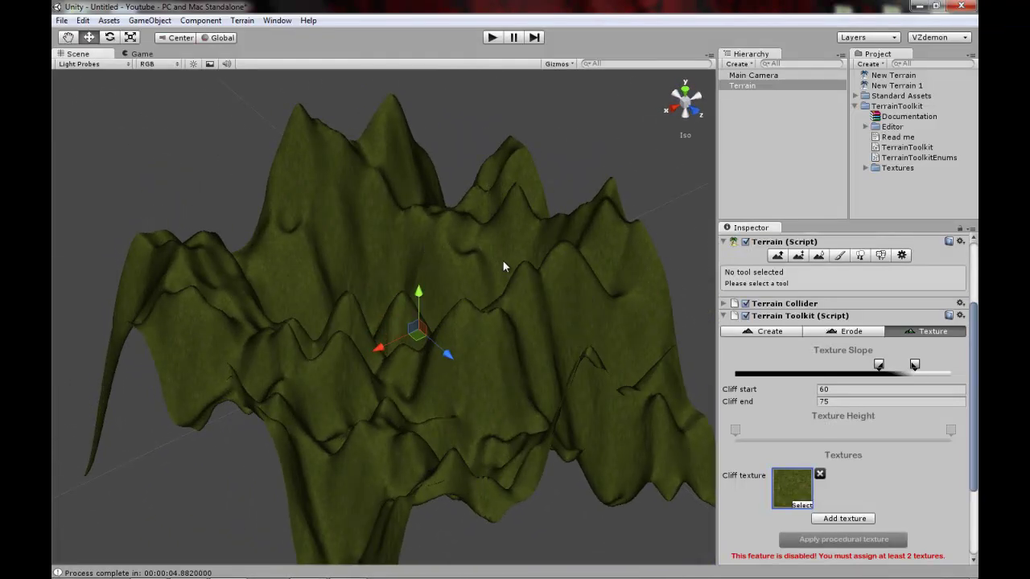
Add a second texture slot and assign GoodDirt to Texture 1.
click(862, 519)
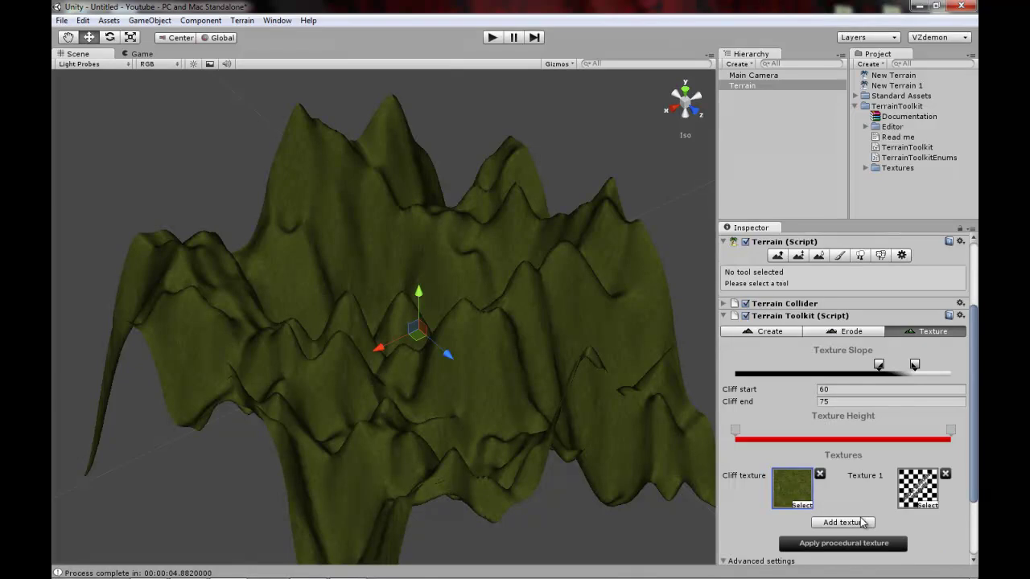
click(927, 503)
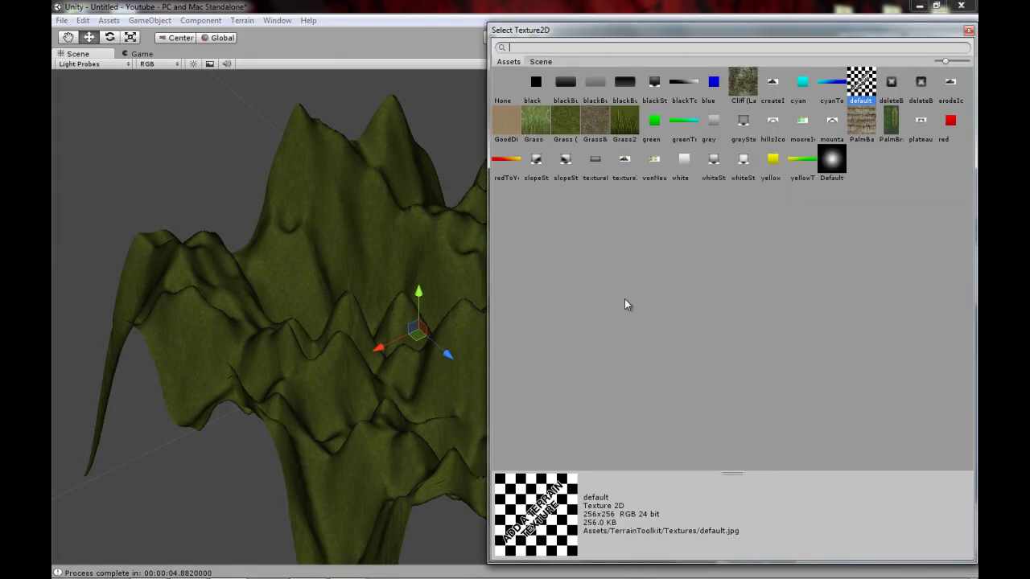
click(506, 120)
click(969, 30)
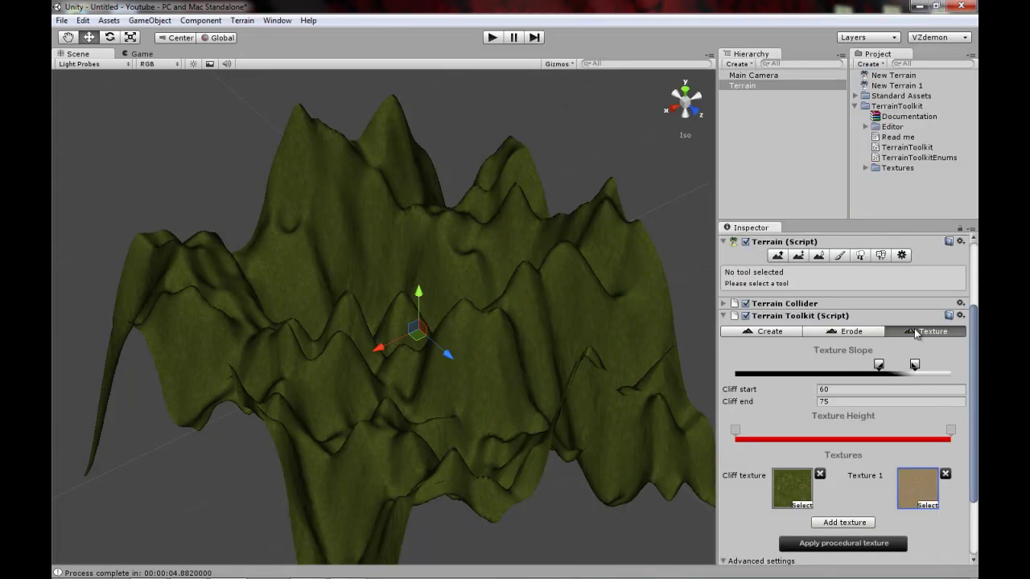
Add a third texture slot and assign Cliff (Layered Rock) to Texture 2.
click(844, 522)
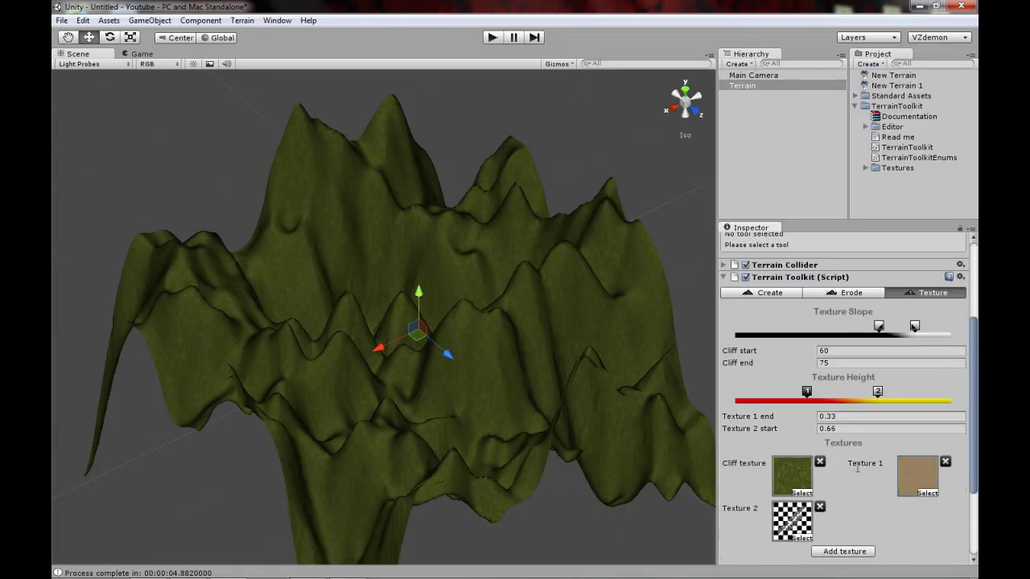
scroll(844, 521, down, 2)
click(802, 538)
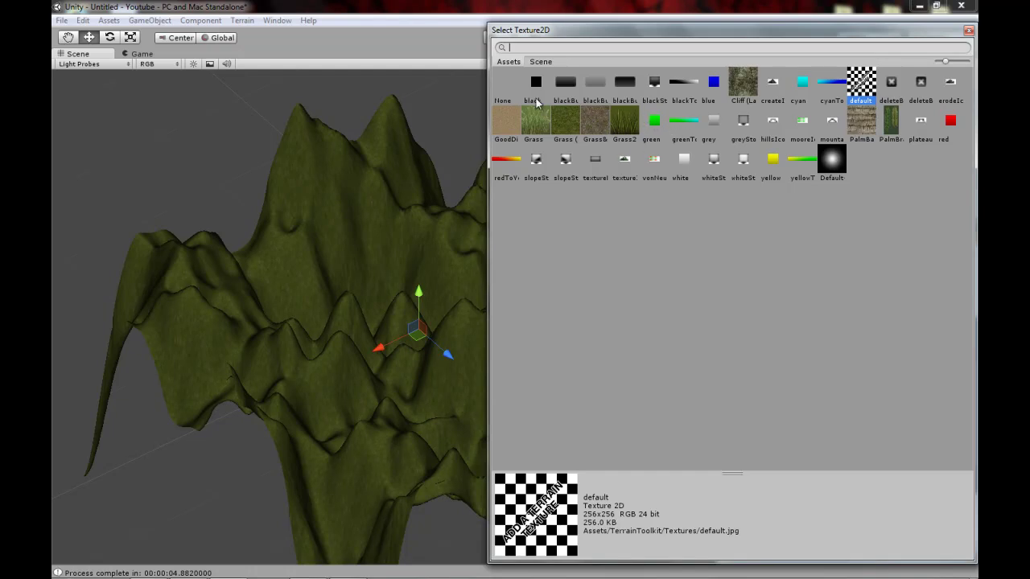
click(753, 79)
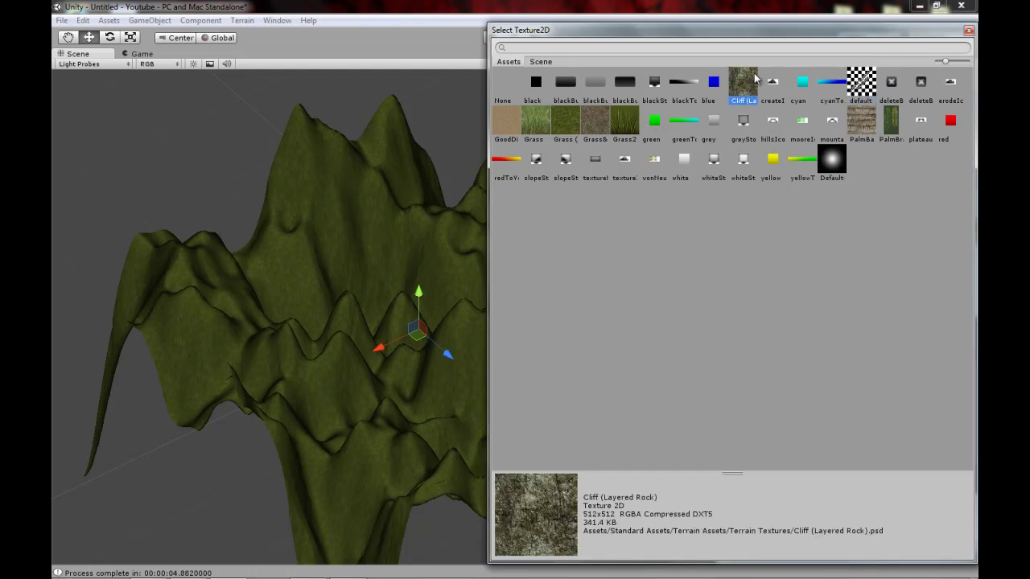
click(969, 30)
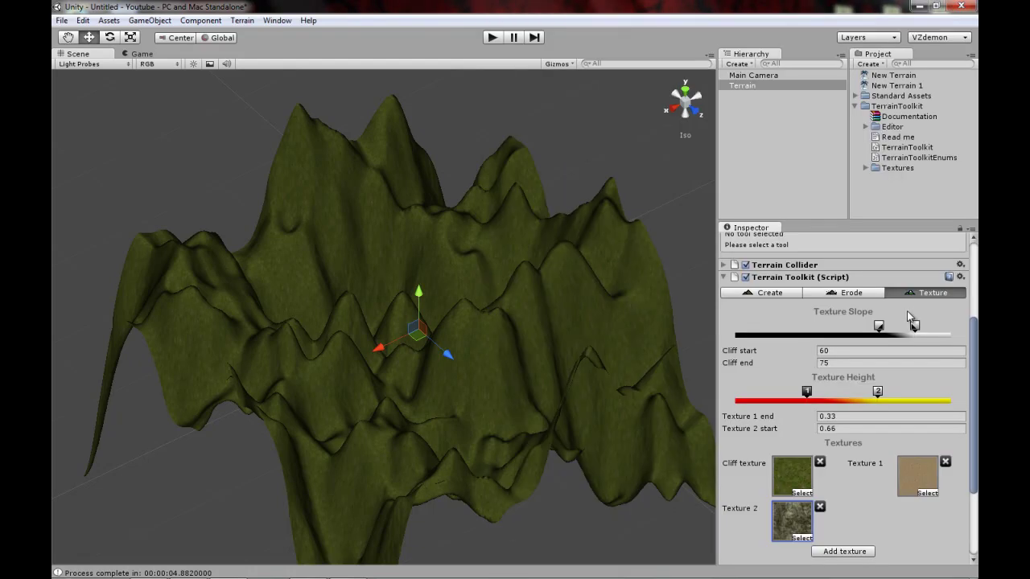
alt+drag(704, 330, 484, 288)
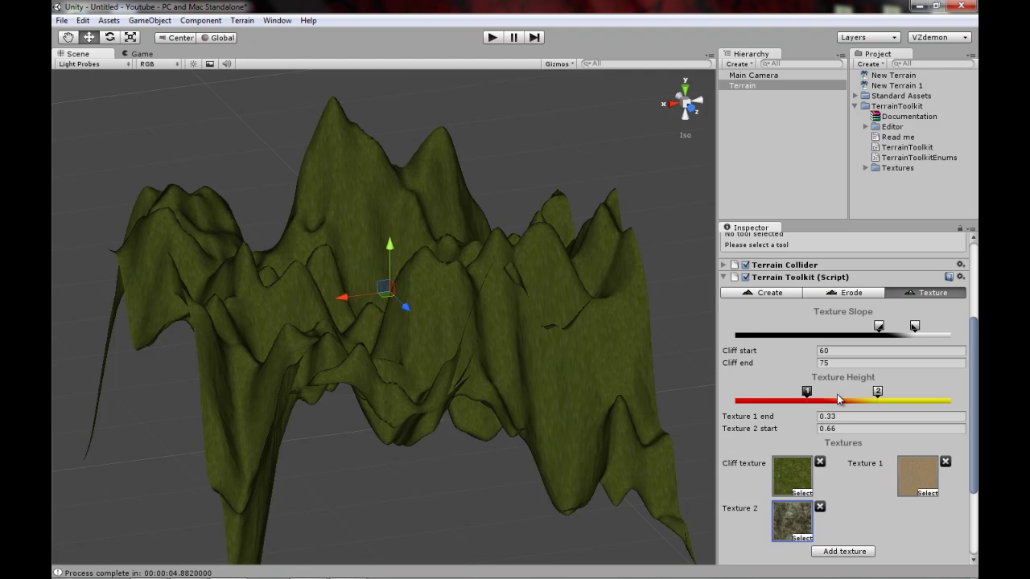
Save the current scene as sss.unity in the project assets.
alt+drag(698, 359, 492, 316)
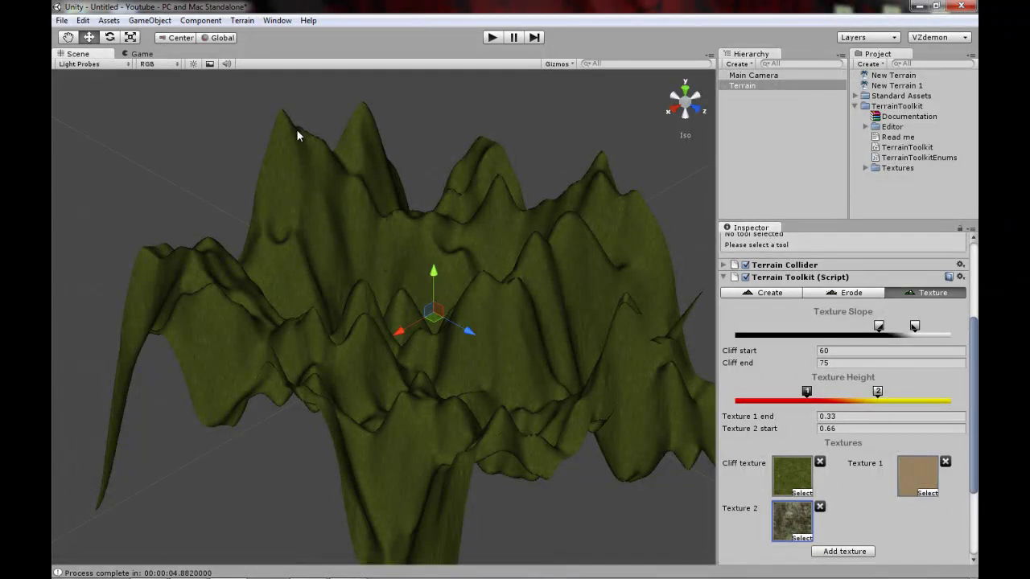
scroll(858, 426, down, 5)
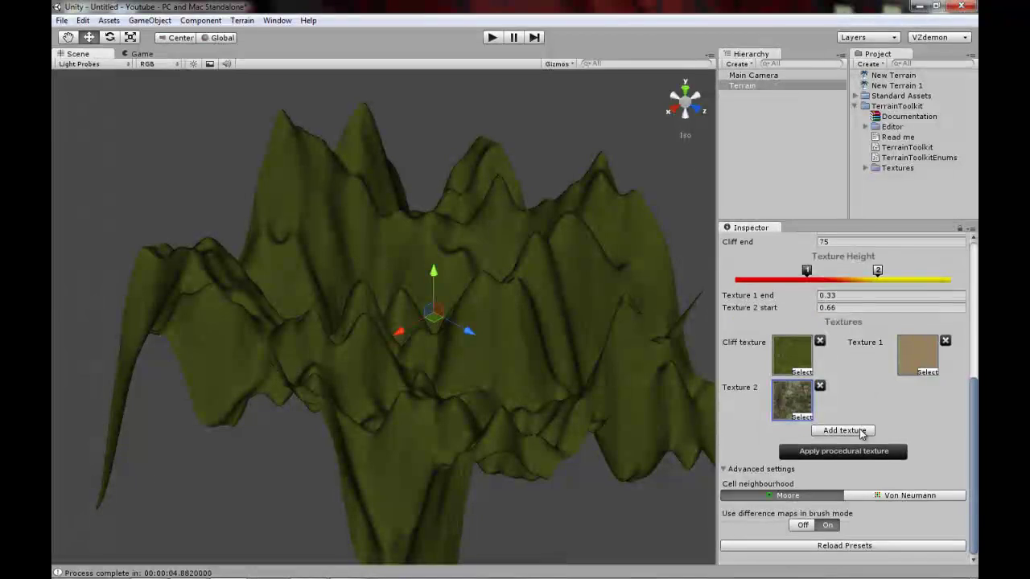
scroll(867, 465, up, 3)
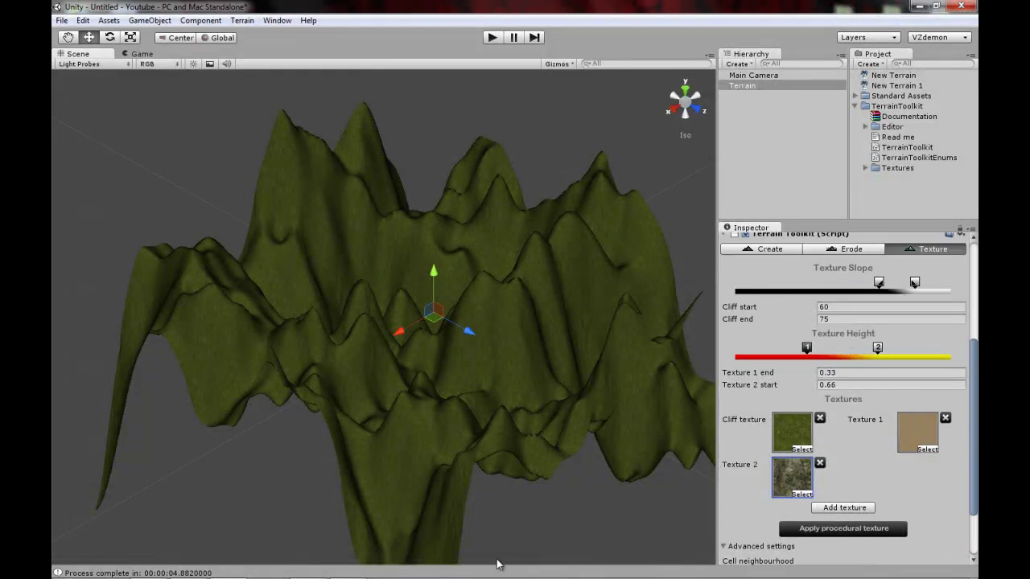
click(361, 568)
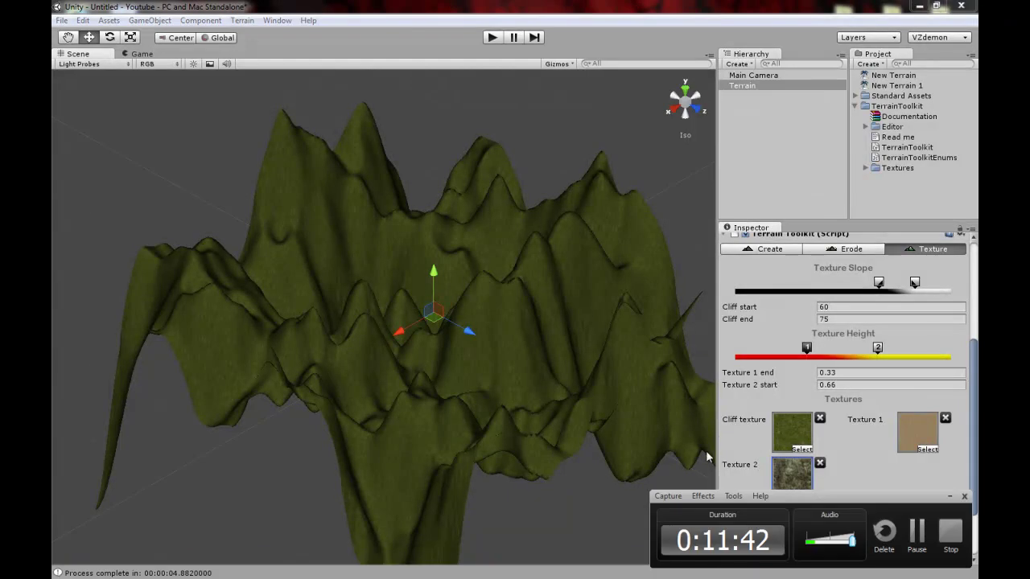
click(919, 536)
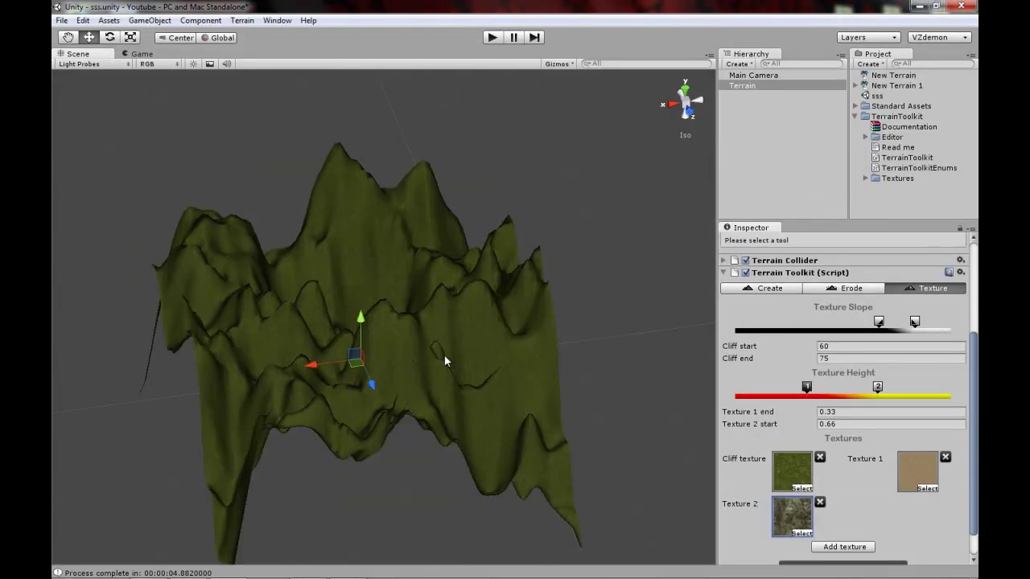
alt+drag(444, 357, 566, 349)
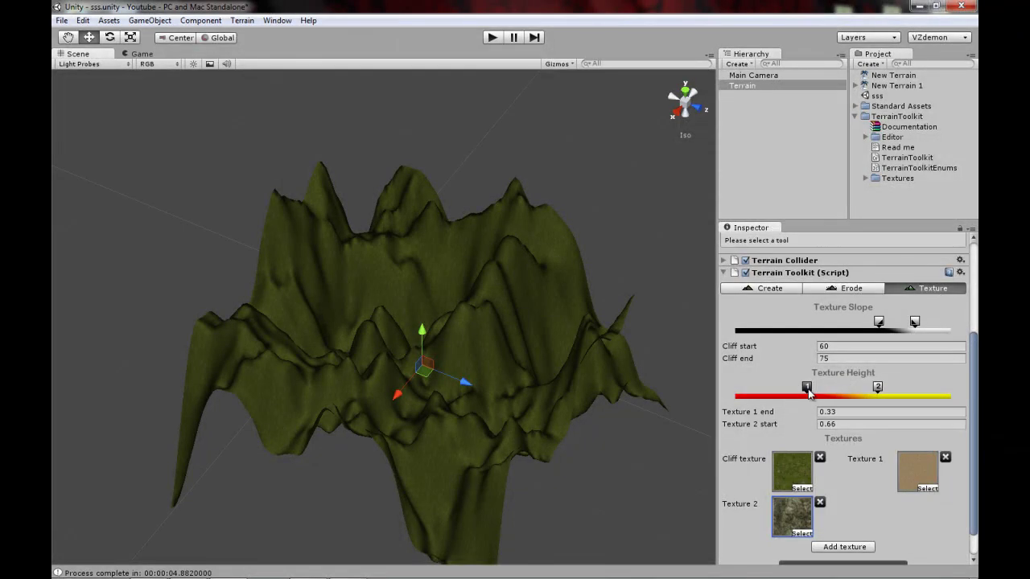
Lower the Texture 1 band end to about 0.23 and set the cliff texture to Cliff (Layered Rock).
drag(809, 390, 790, 389)
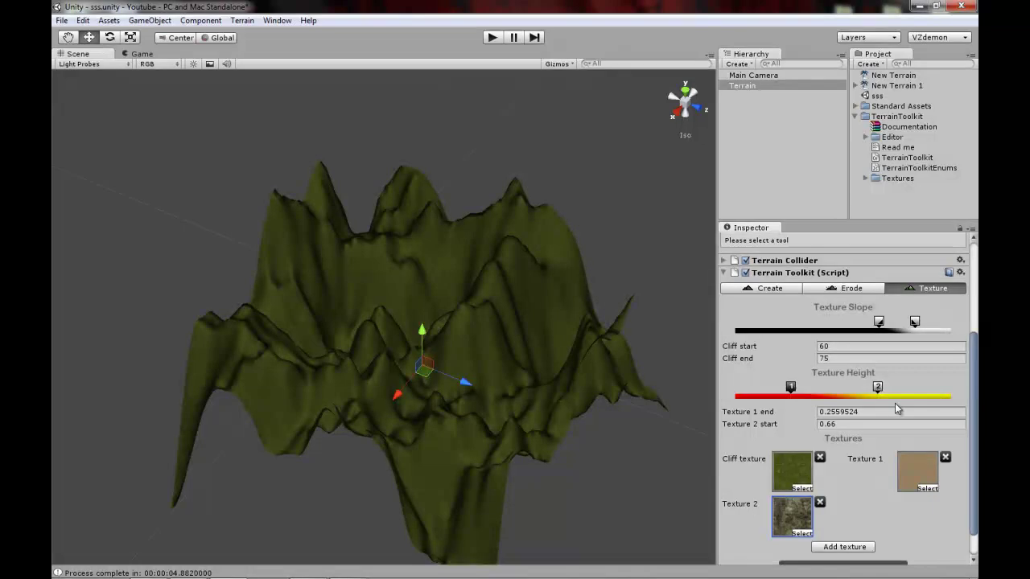
click(802, 489)
click(747, 78)
click(969, 30)
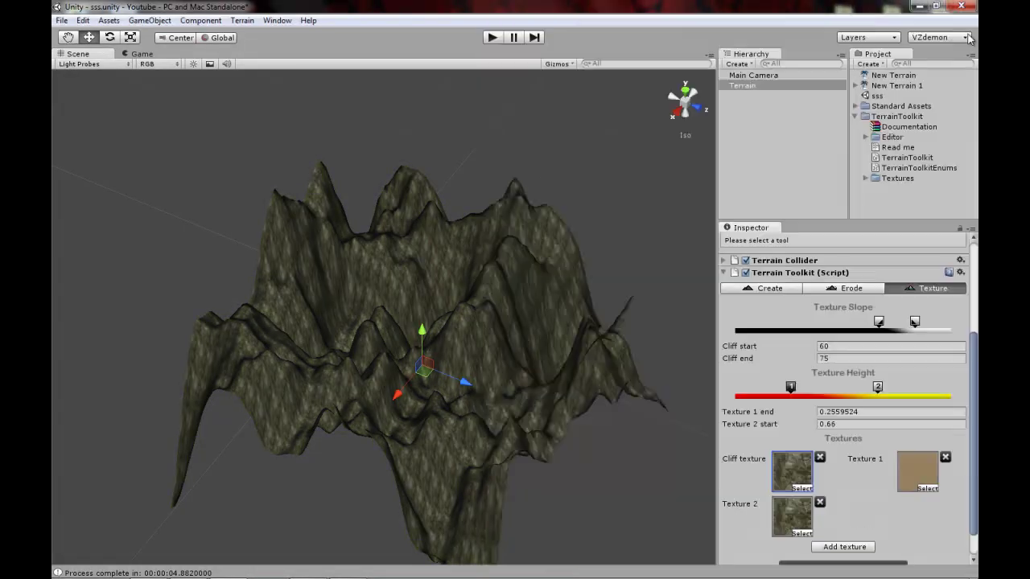
Assign Grass (Hill) to Texture 2.
click(797, 534)
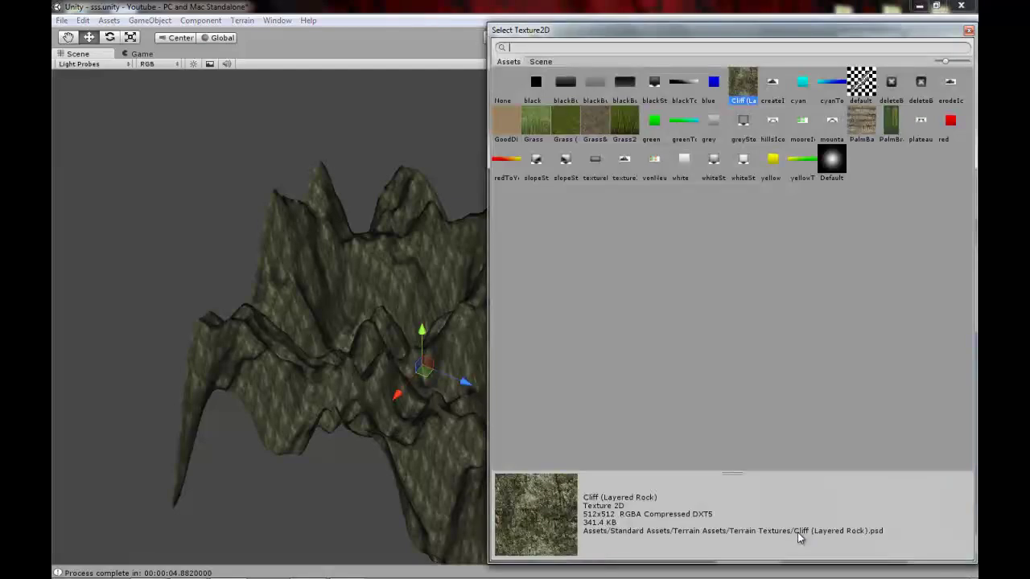
click(534, 123)
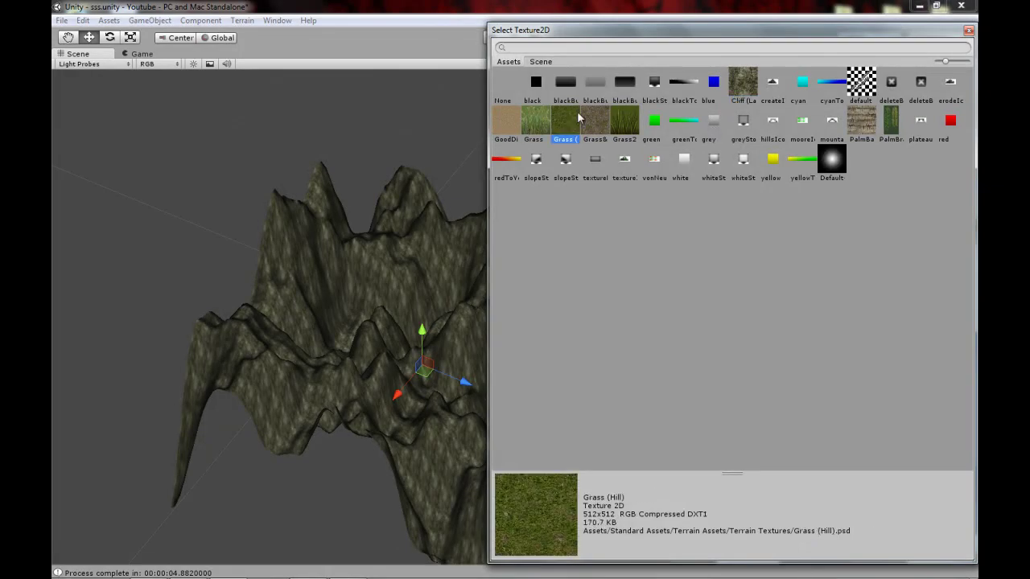
click(969, 30)
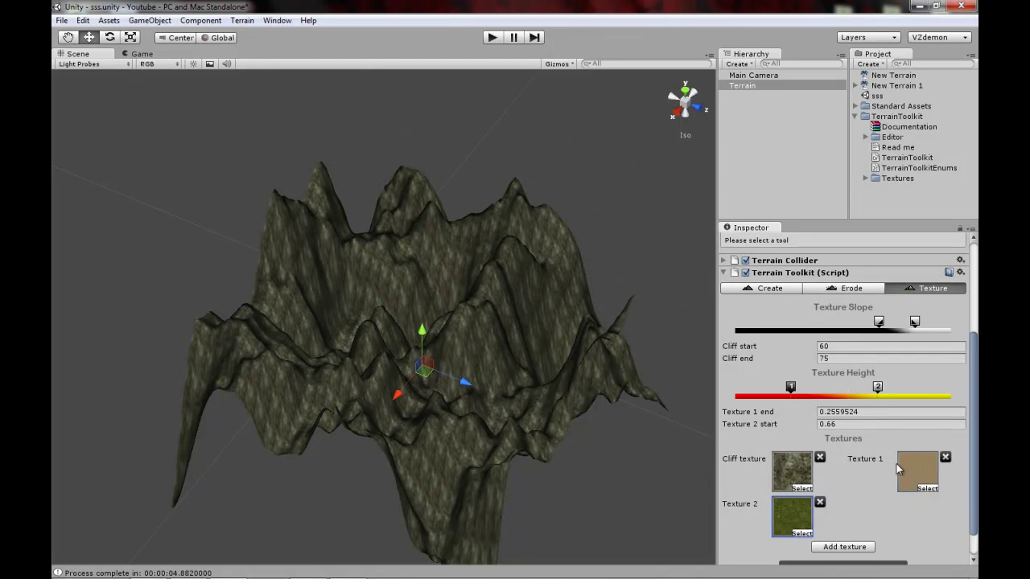
Adjust the height markers so Texture 1 ends at 0.2380952 and Texture 2 starts at 0.7202381.
drag(791, 389, 769, 389)
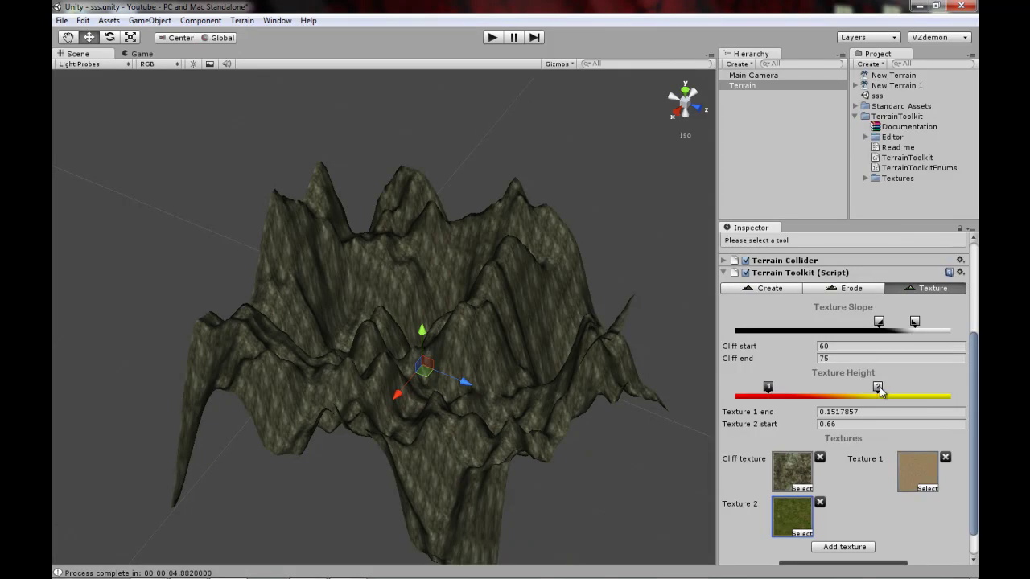
drag(878, 390, 906, 391)
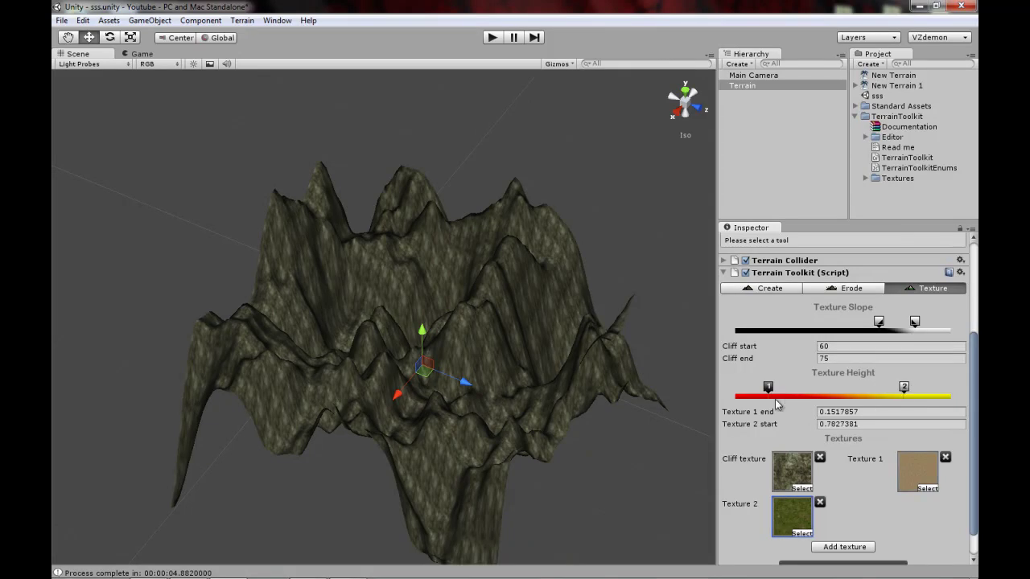
click(867, 412)
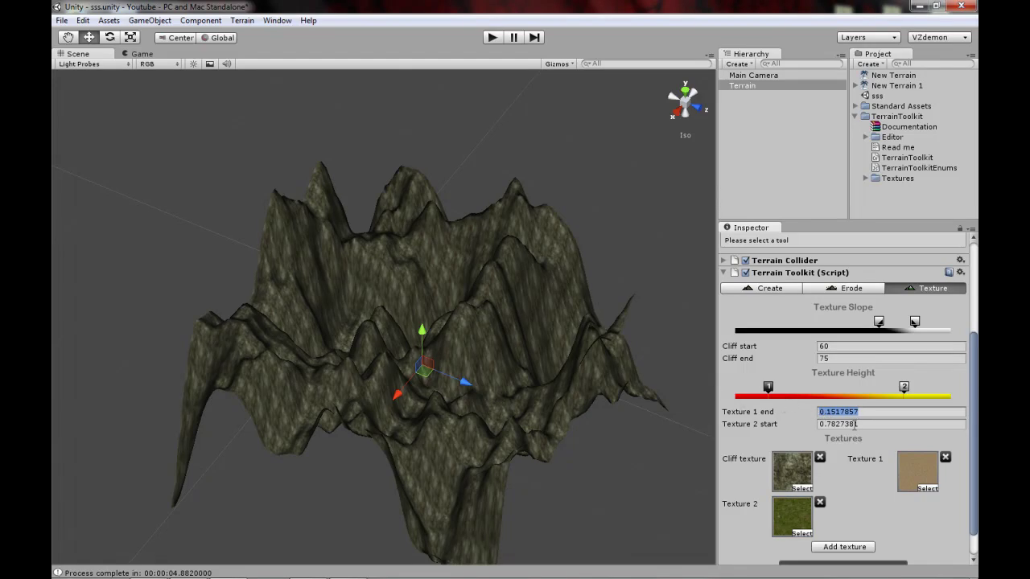
drag(772, 391, 789, 390)
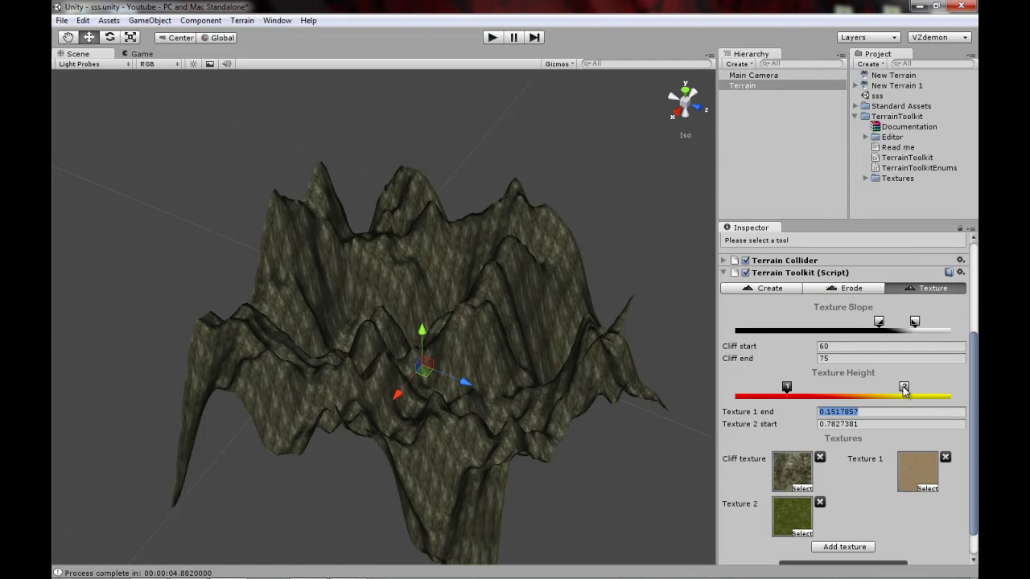
drag(904, 389, 890, 390)
alt+drag(580, 321, 403, 220)
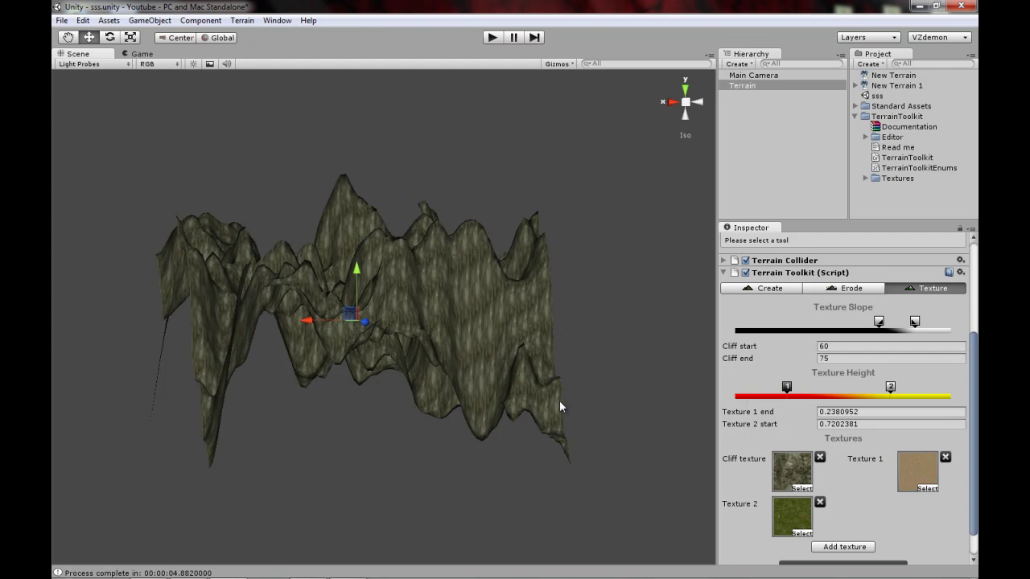
alt+drag(571, 231, 547, 354)
Generate the procedural terrain textures from height and slope.
scroll(891, 354, down, 2)
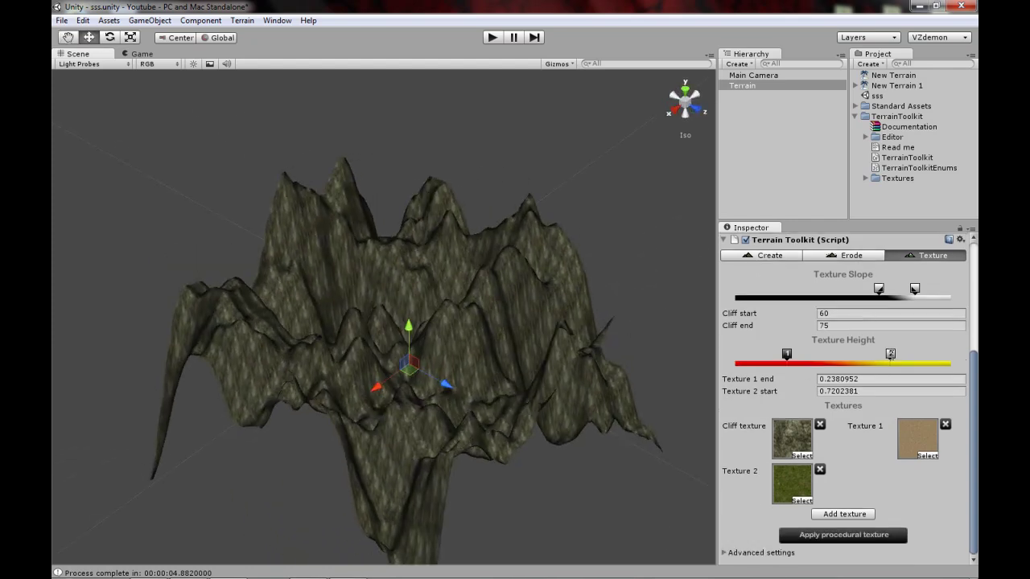
click(839, 541)
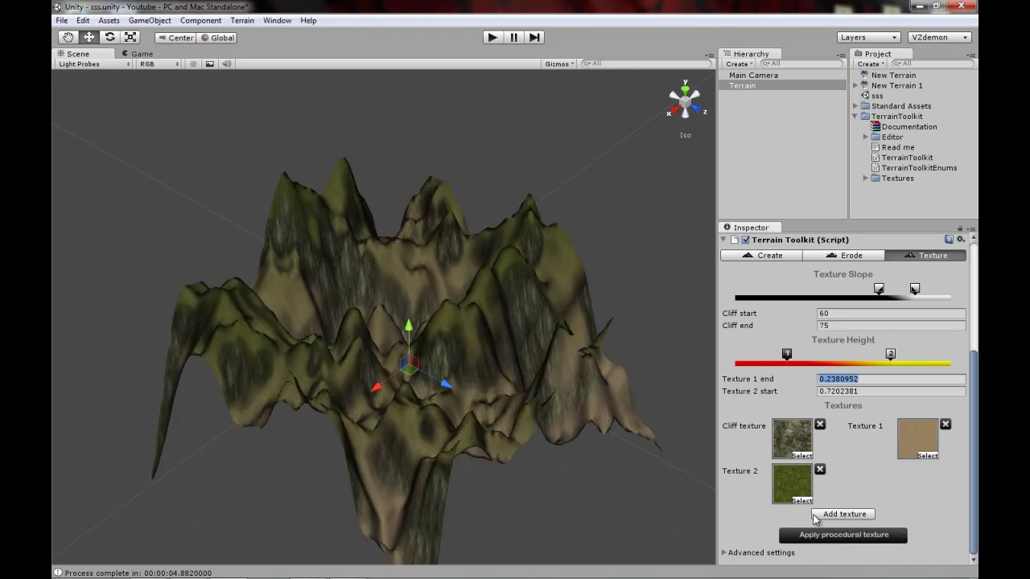
alt+drag(507, 274, 692, 261)
Apply hydraulic erosion to the terrain and return to the texturing settings.
click(851, 255)
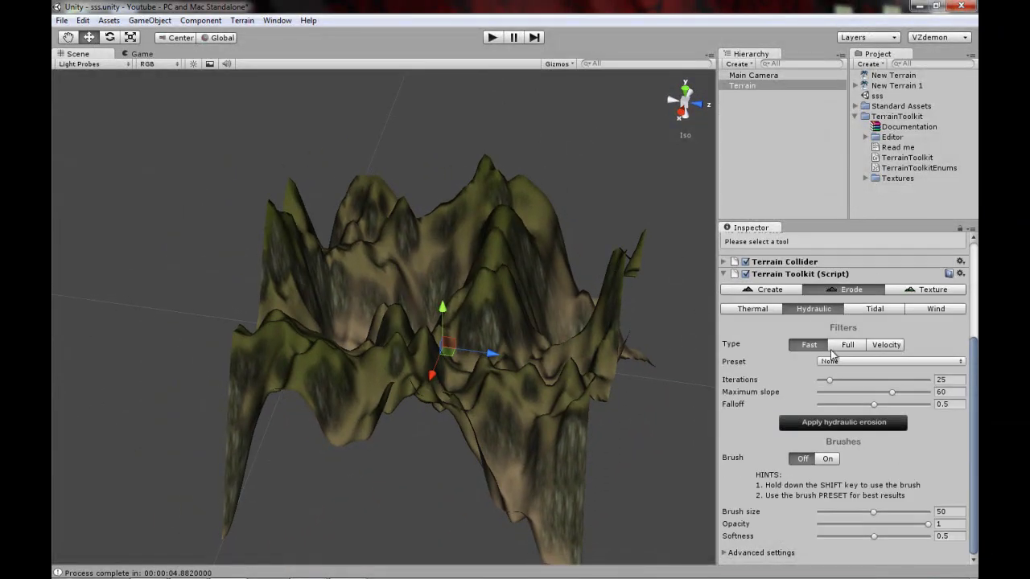
click(810, 421)
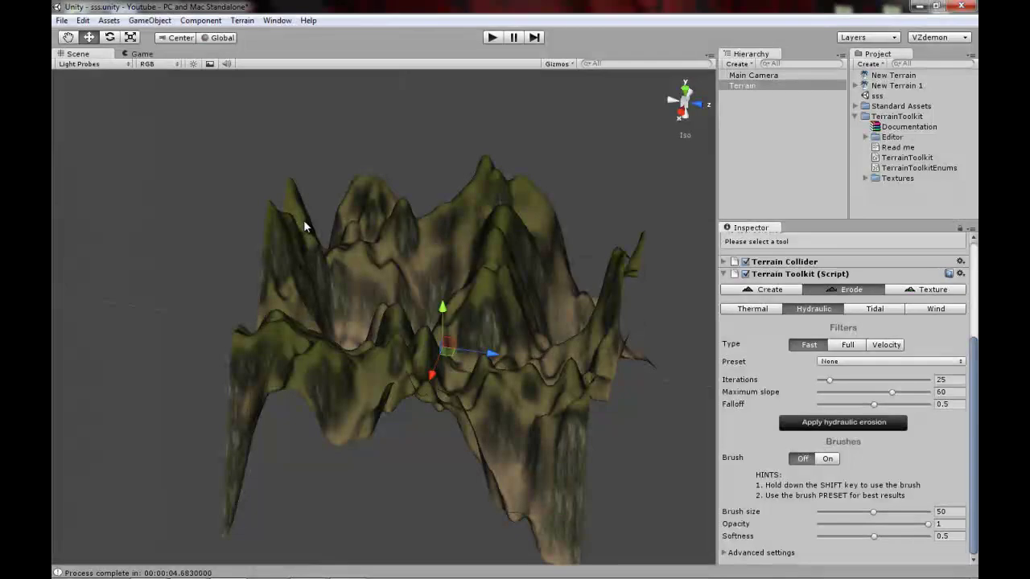
alt+drag(304, 224, 337, 233)
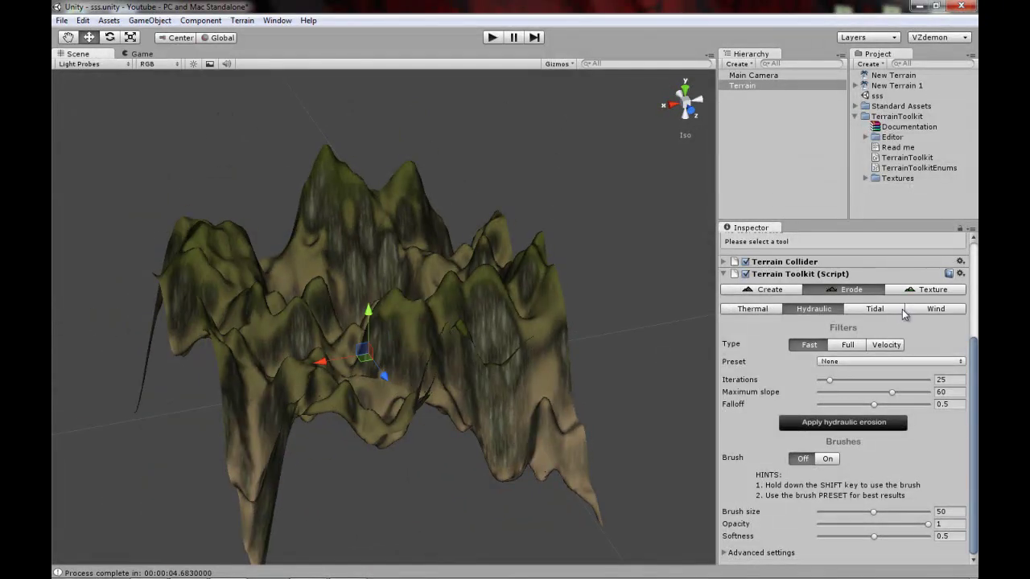
click(920, 290)
alt+drag(515, 301, 334, 289)
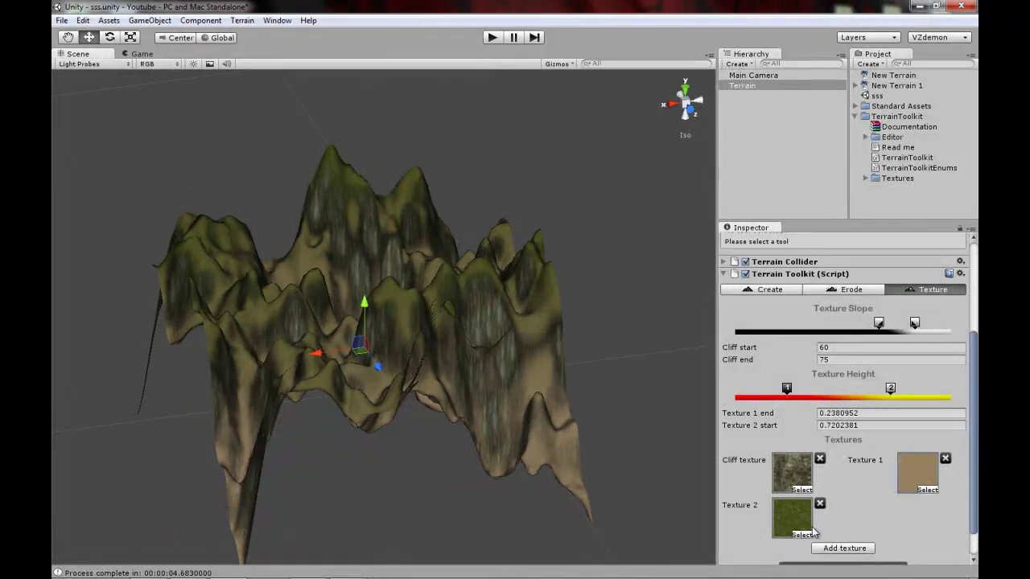
Put GoodDirt in Texture 2 and Grass (Hill) in Texture 1.
click(804, 533)
click(507, 124)
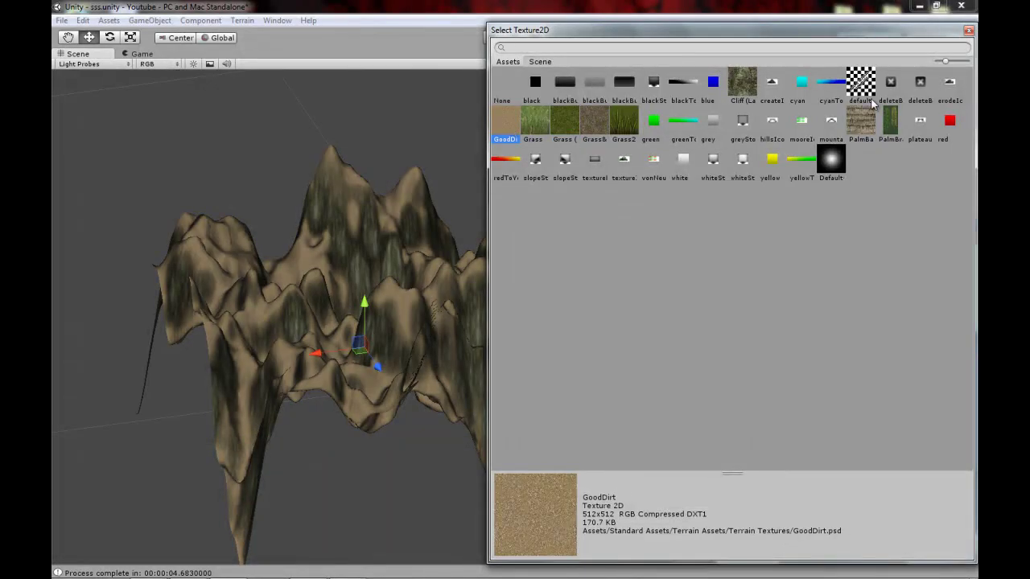
click(967, 30)
click(924, 491)
click(565, 125)
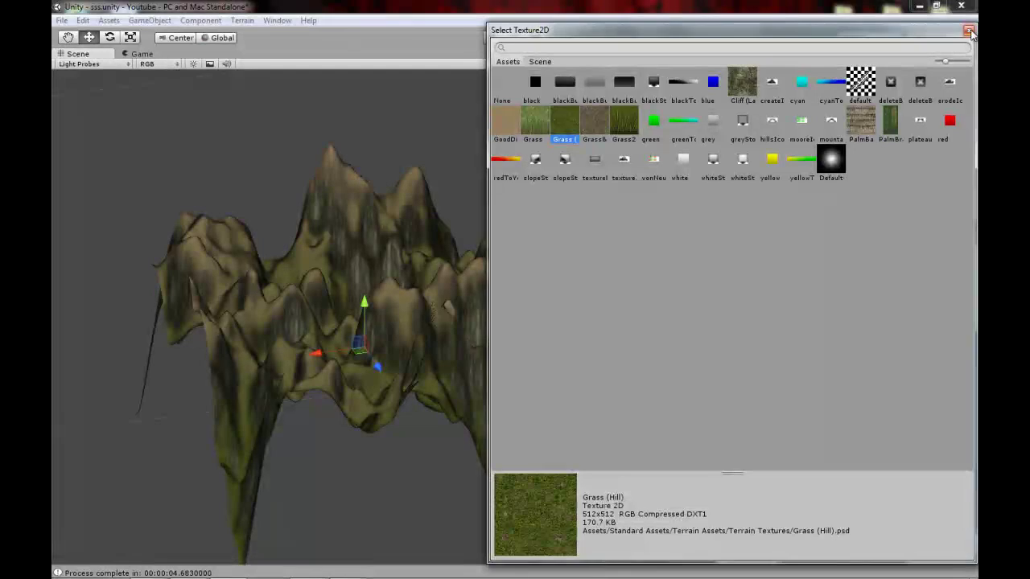
click(968, 29)
alt+drag(490, 186, 386, 233)
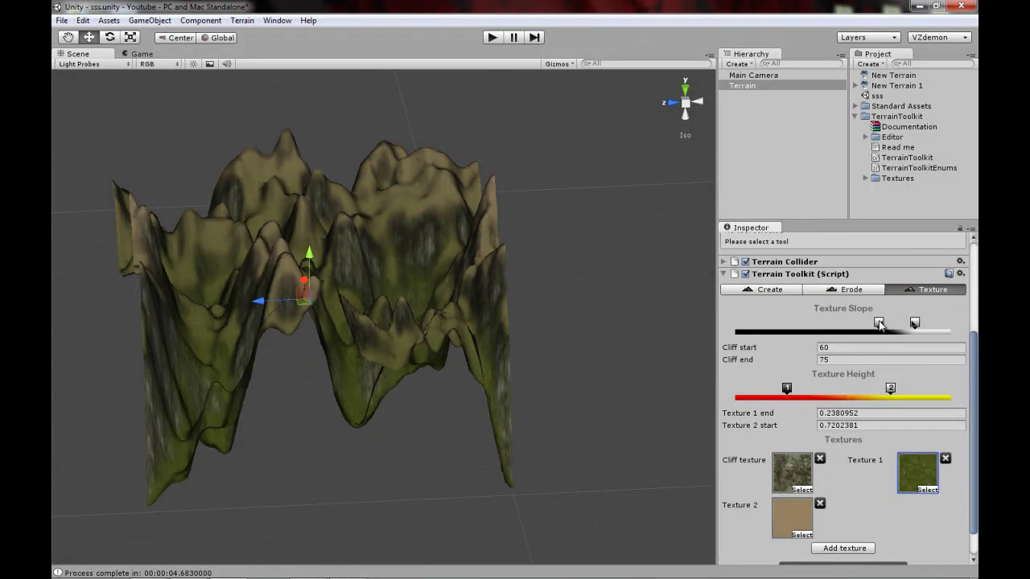
Lower Cliff start to 32.67857 and reapply the procedural texture.
drag(879, 322, 814, 322)
scroll(841, 466, down, 1)
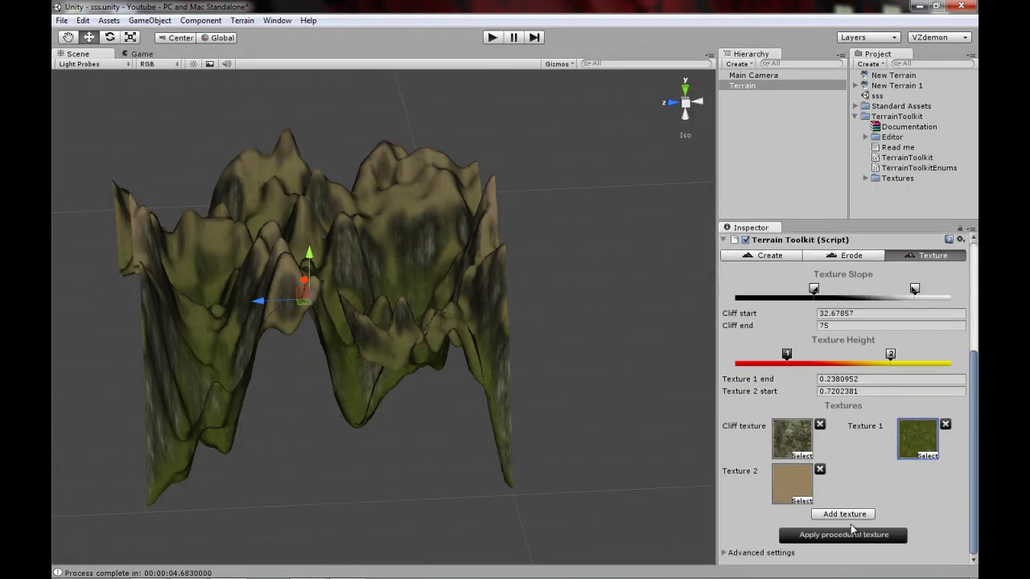
click(852, 536)
alt+drag(356, 236, 325, 255)
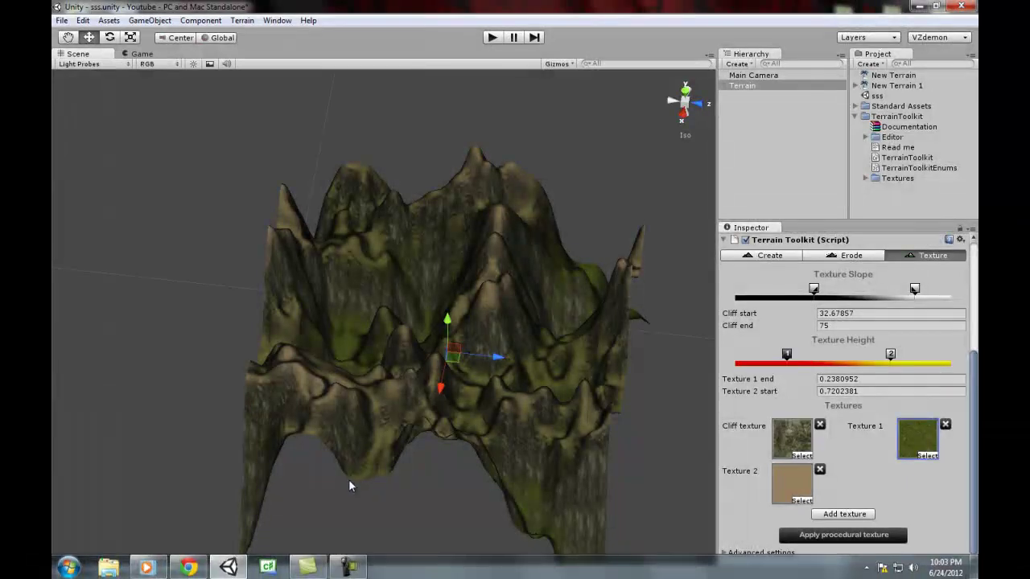